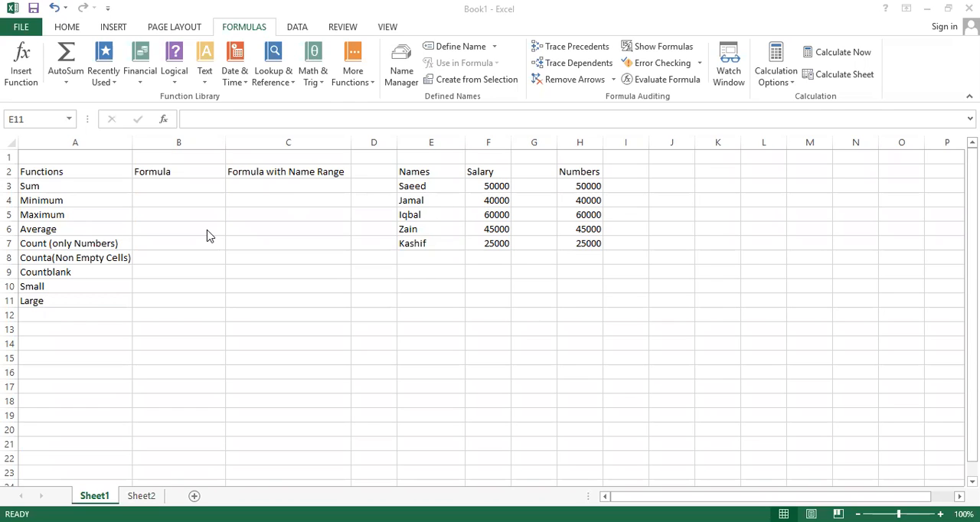
Step: Define the name "Names" for the salary values in F3:F7
click(83, 188)
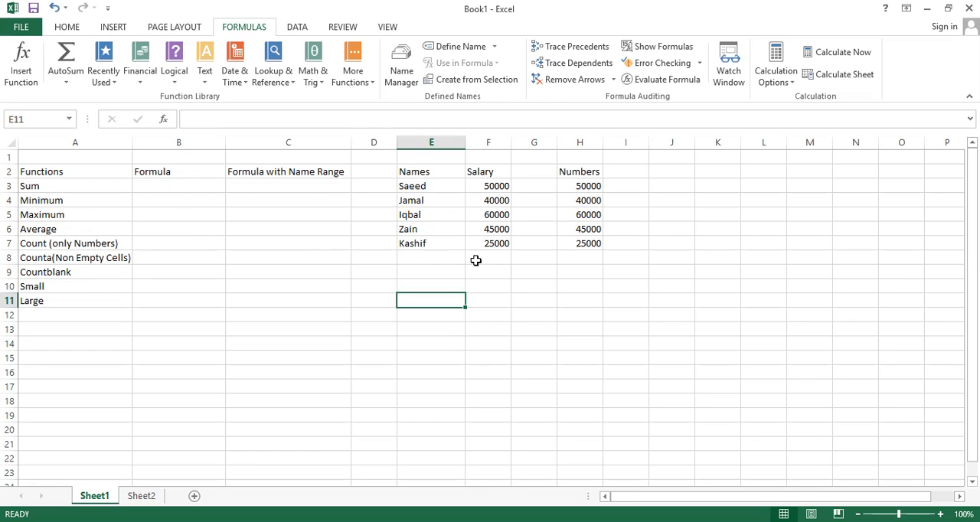
click(484, 189)
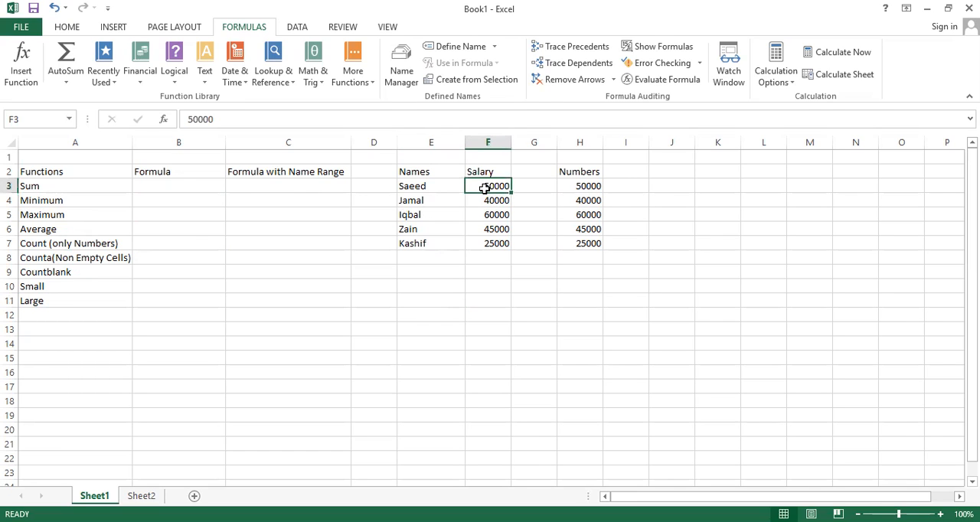
key(shift+Down)
key(shift+Down)
key(shift+Down)
key(shift+Down)
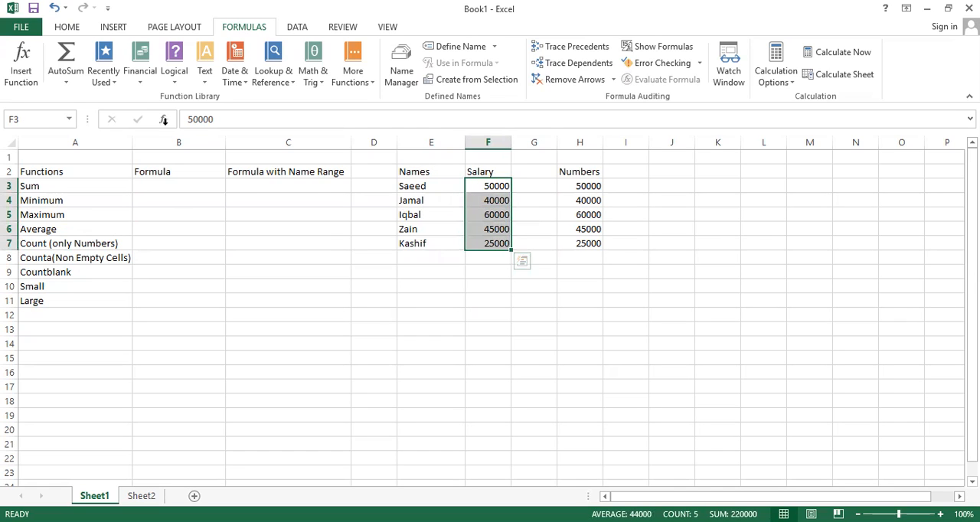
click(26, 120)
text(Names)
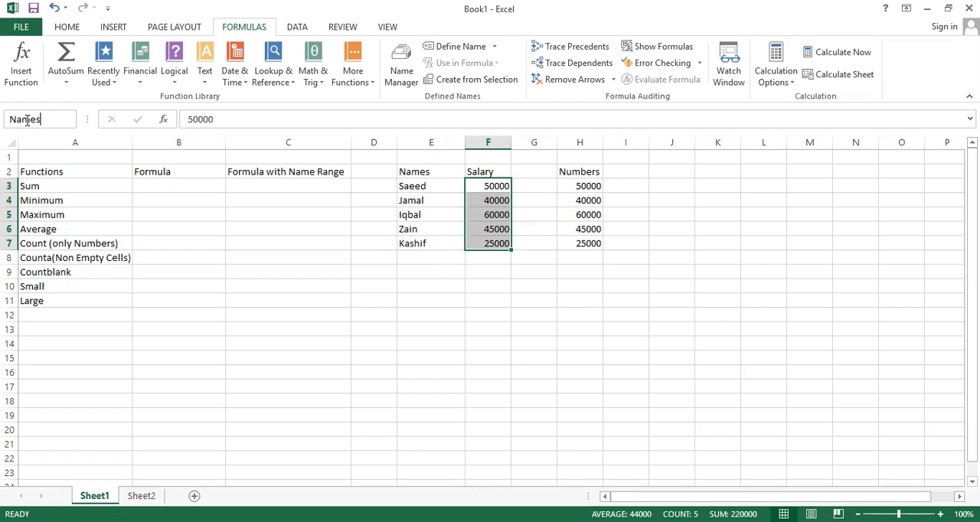
key(Return)
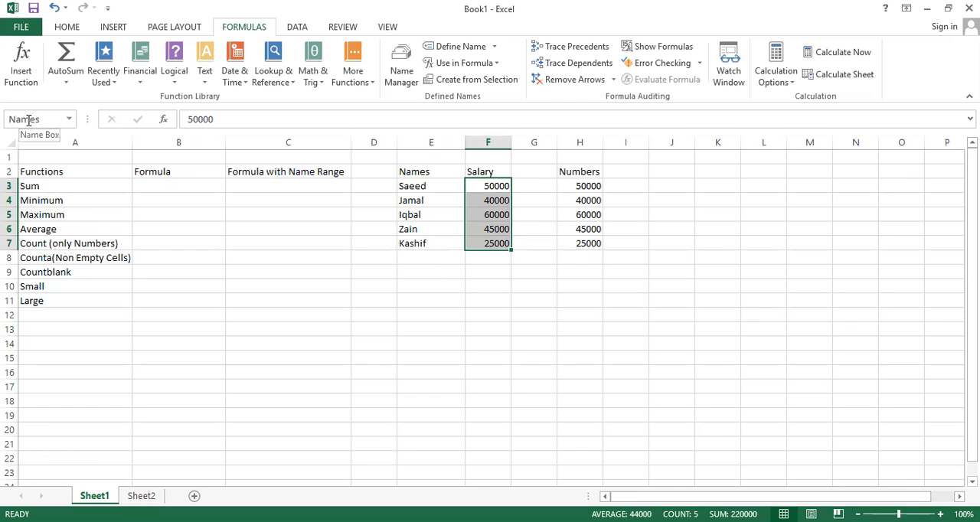
Step: Delete the defined name "Names" that refers to the salary cells F3:F7
click(433, 189)
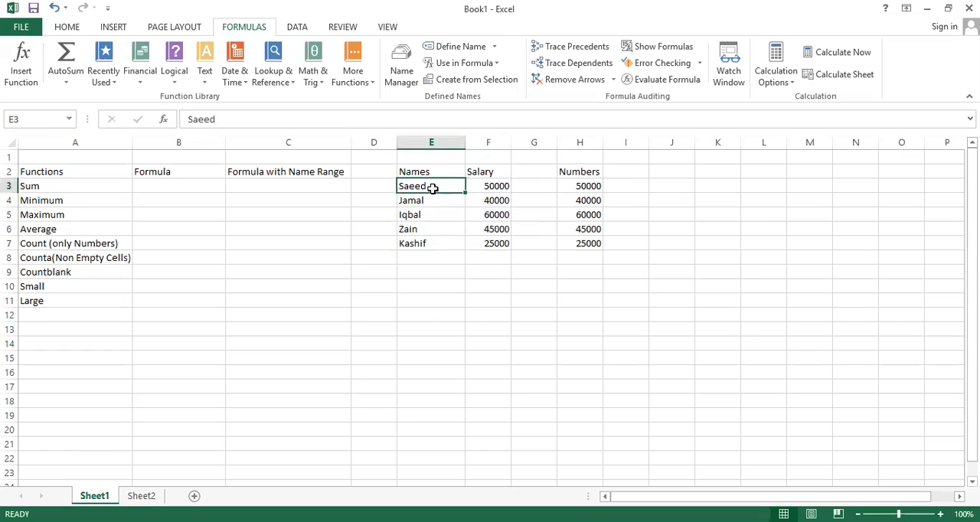
click(495, 187)
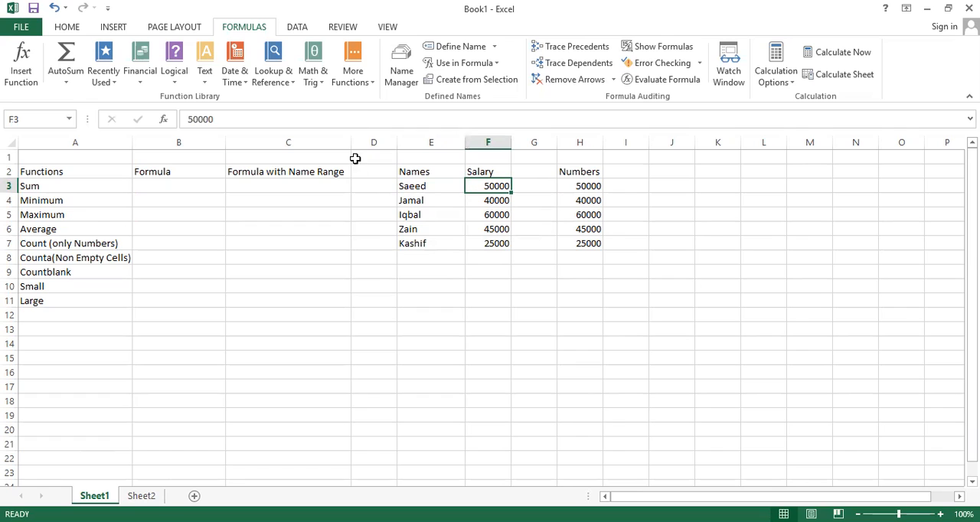
click(403, 77)
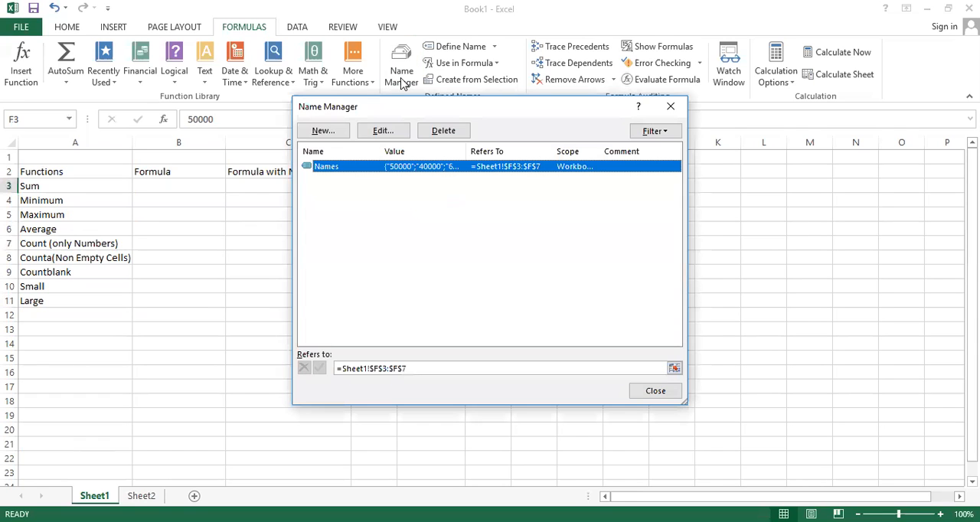
click(446, 132)
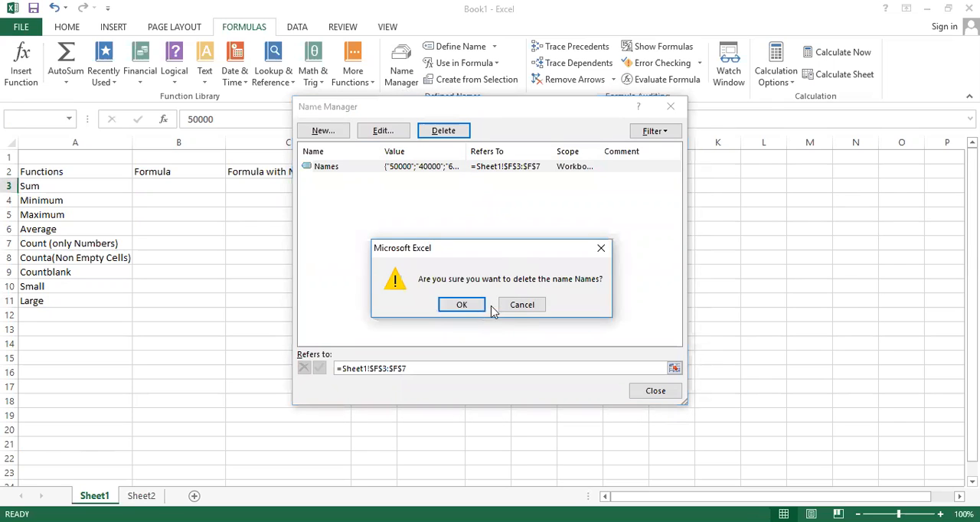
click(469, 305)
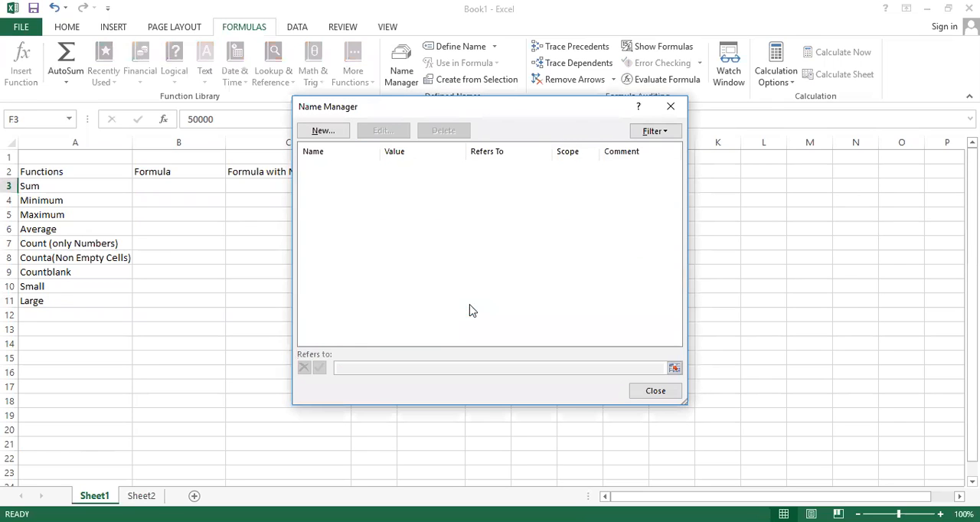
click(655, 392)
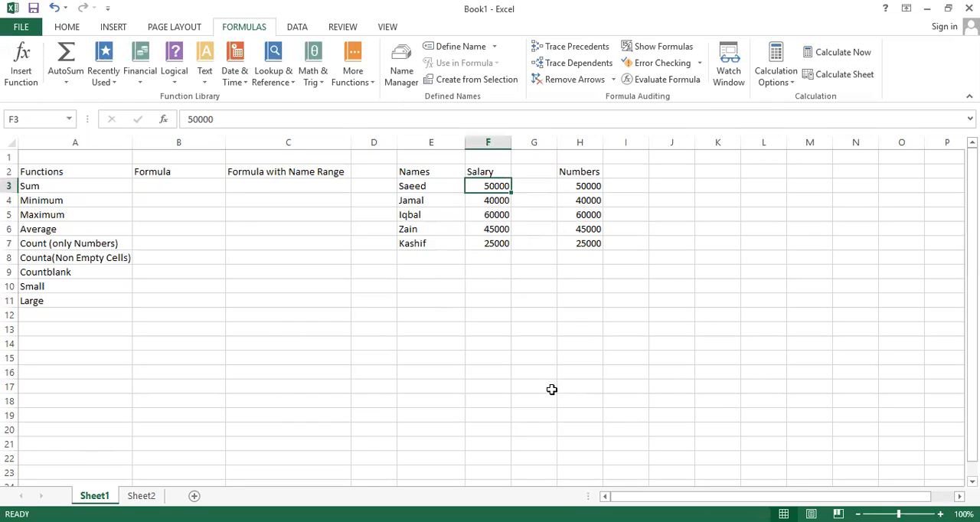
Step: Define the name "Salary" for the salary values in F3:F7
key(shift+Down)
key(shift+Down)
key(shift+Down)
key(shift+Down)
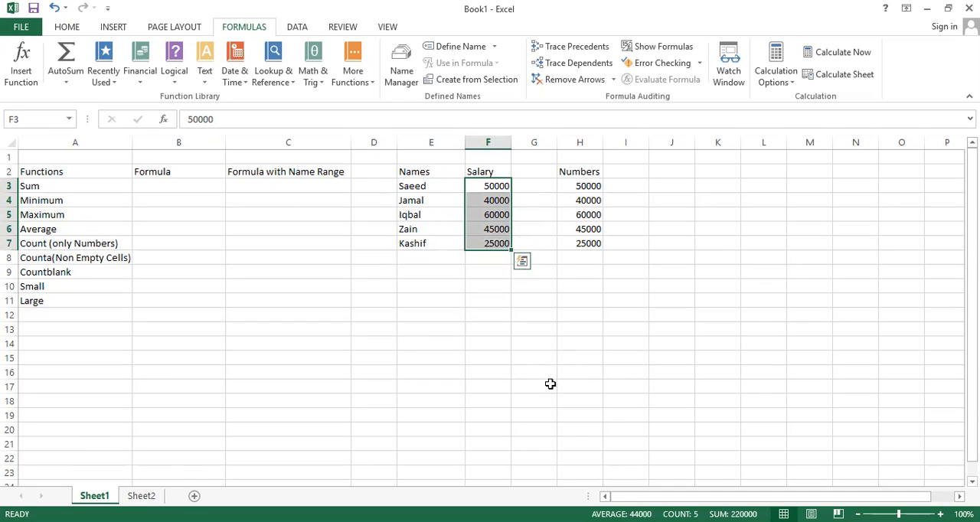
click(26, 121)
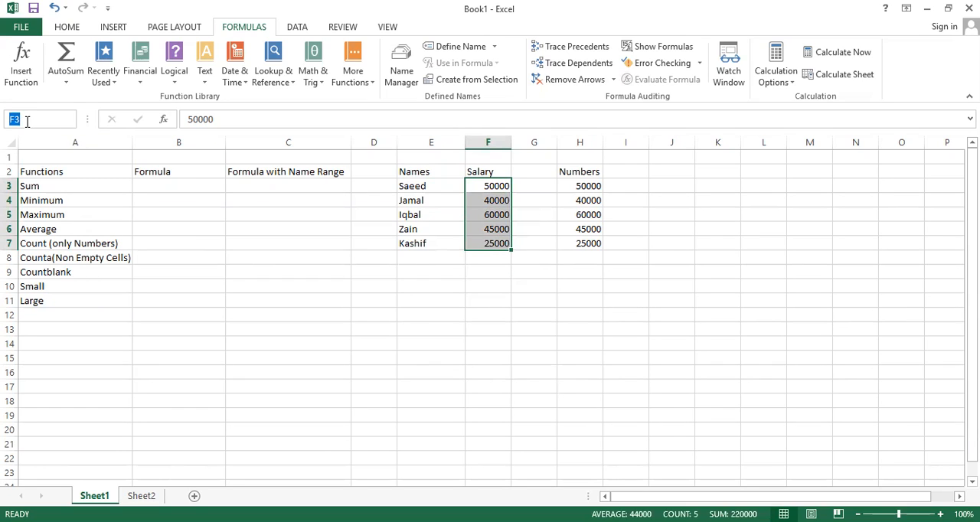
text(Salary)
key(Return)
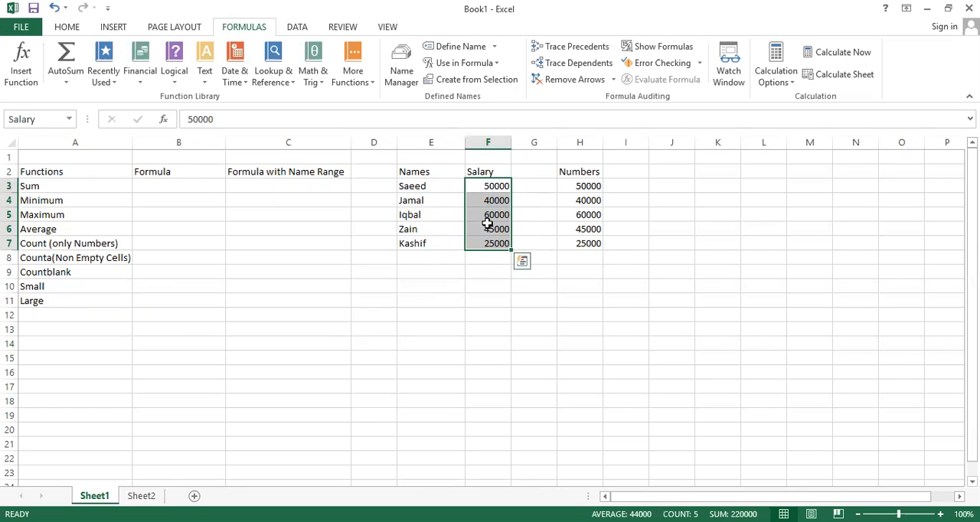
Step: Define the name "Names" for the cells E3:E7 and check the list of defined names
click(435, 190)
key(shift+Down)
key(shift+Down)
key(shift+Down)
key(shift+Down)
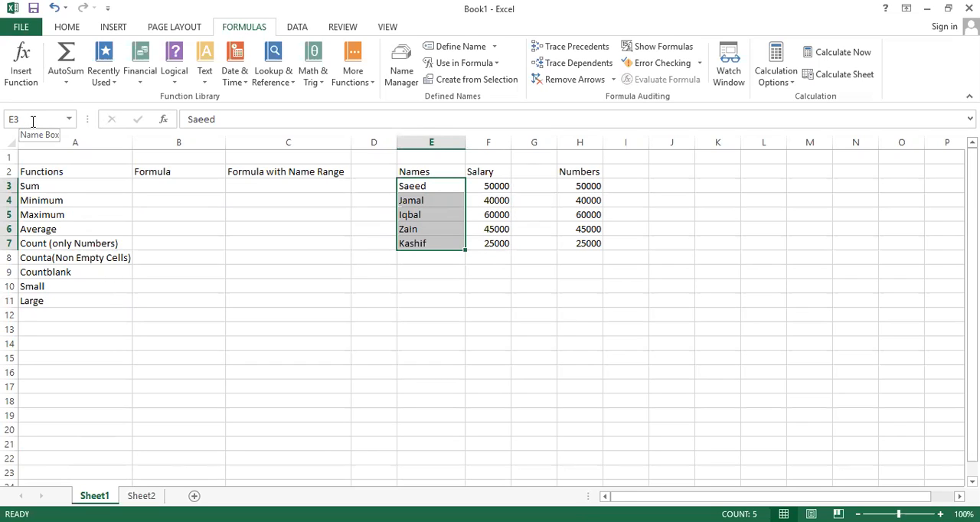
click(33, 121)
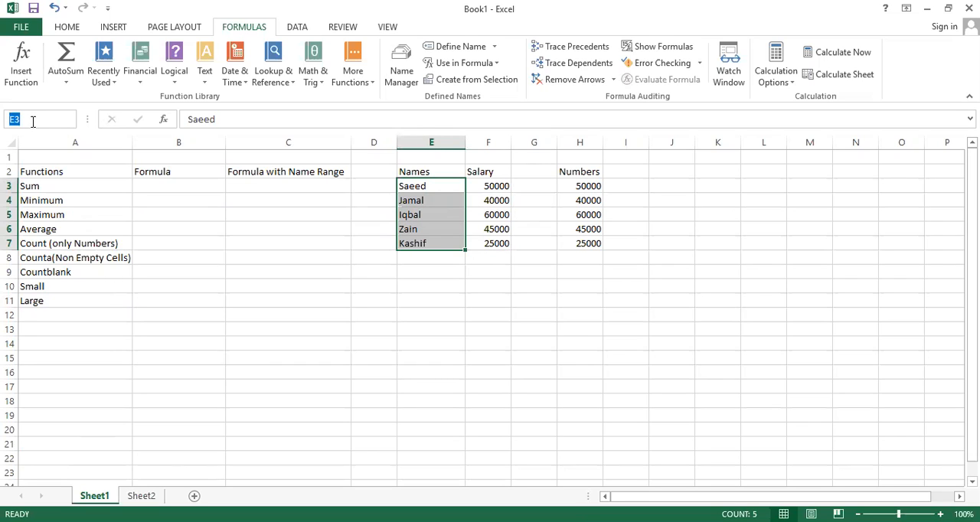
text(Names)
key(Return)
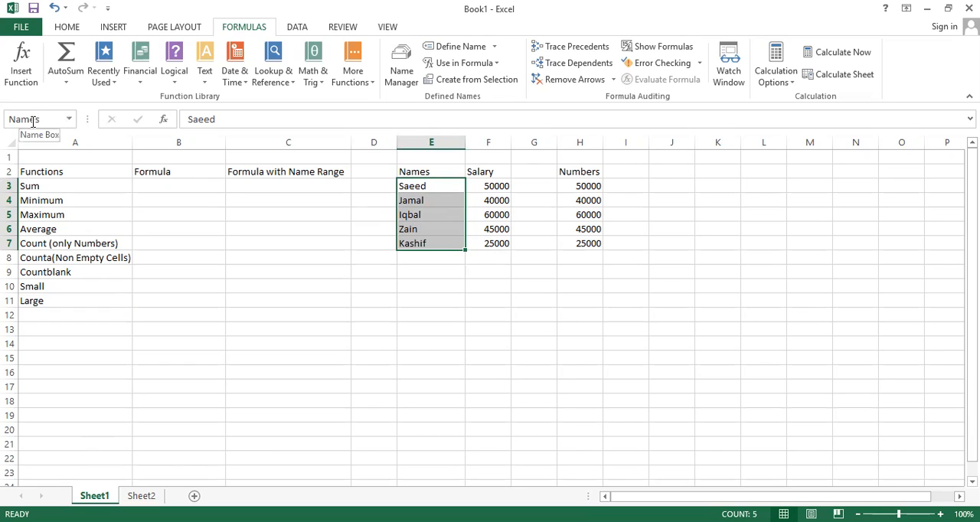
click(68, 120)
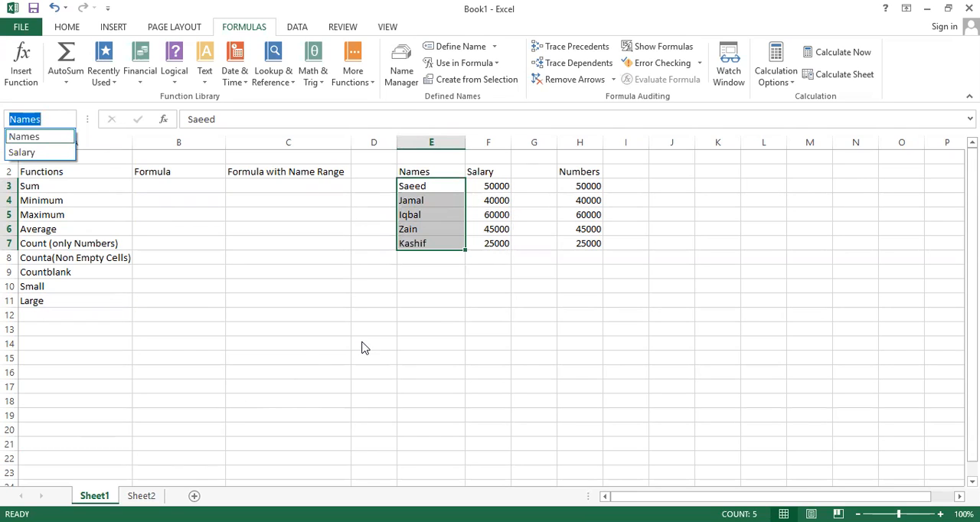
key(Escape)
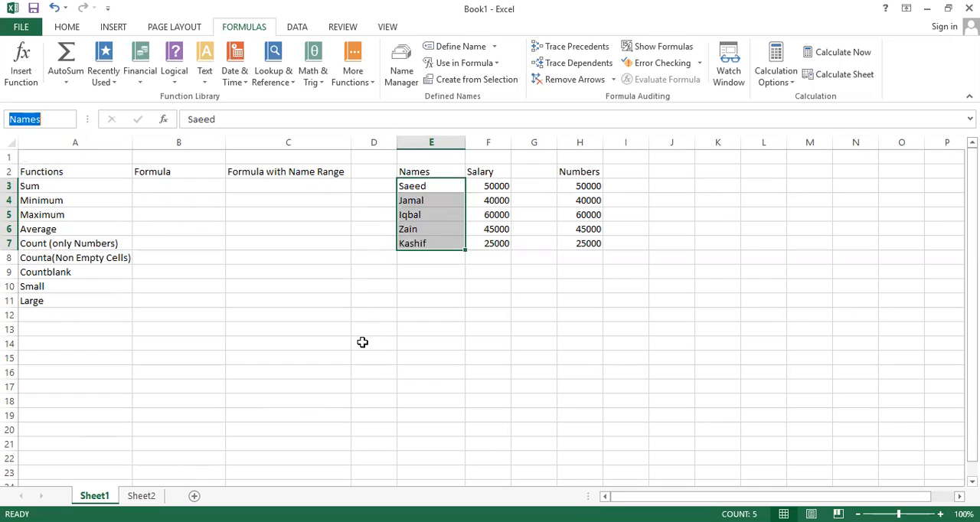
Step: Enter =SUM(H3:H7) in B3 to total the Numbers column
click(184, 183)
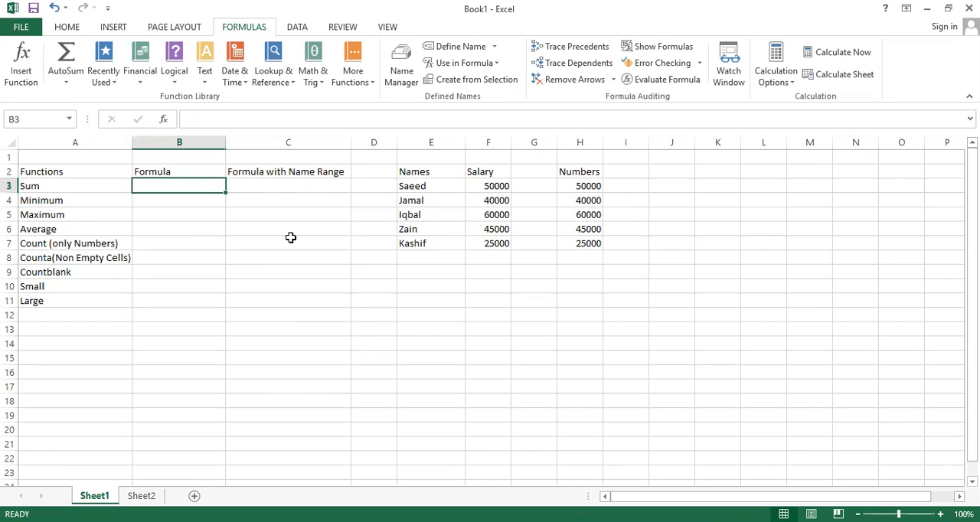
text(=s)
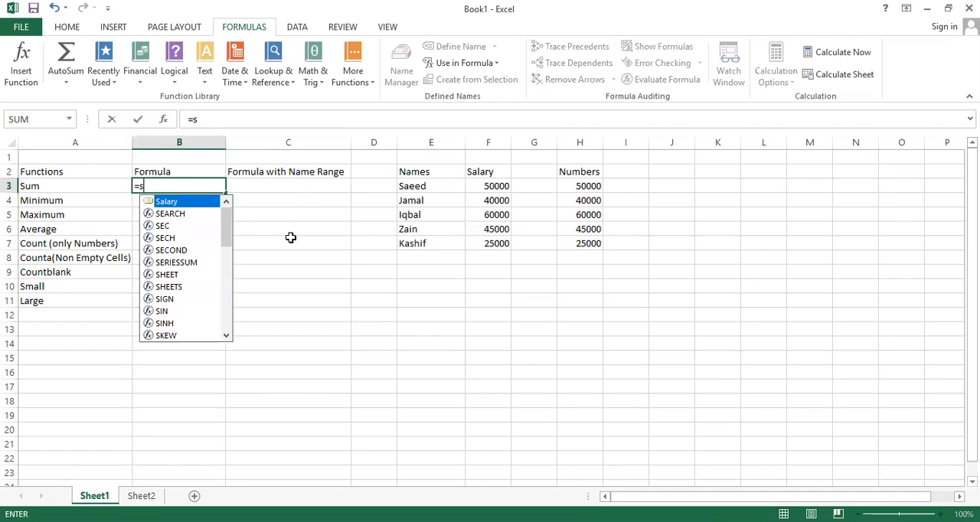
text(um)
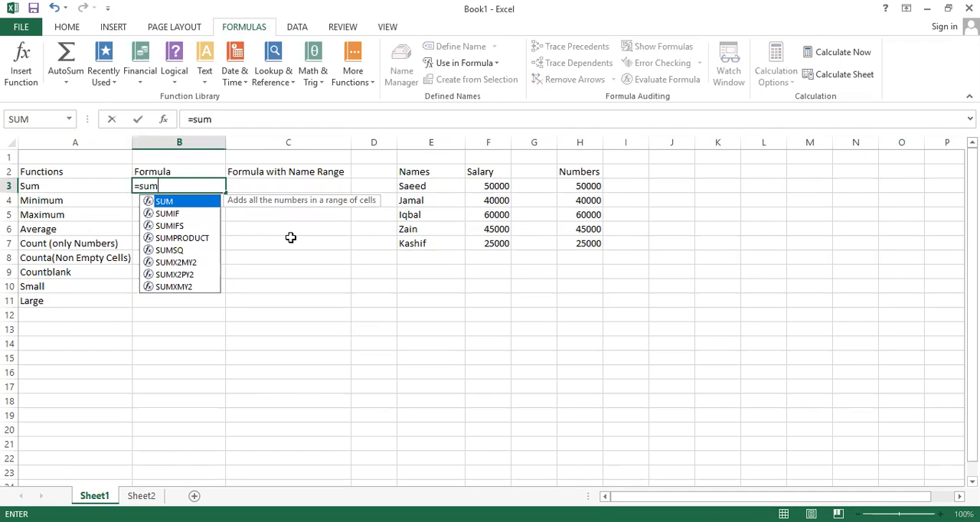
double_click(166, 203)
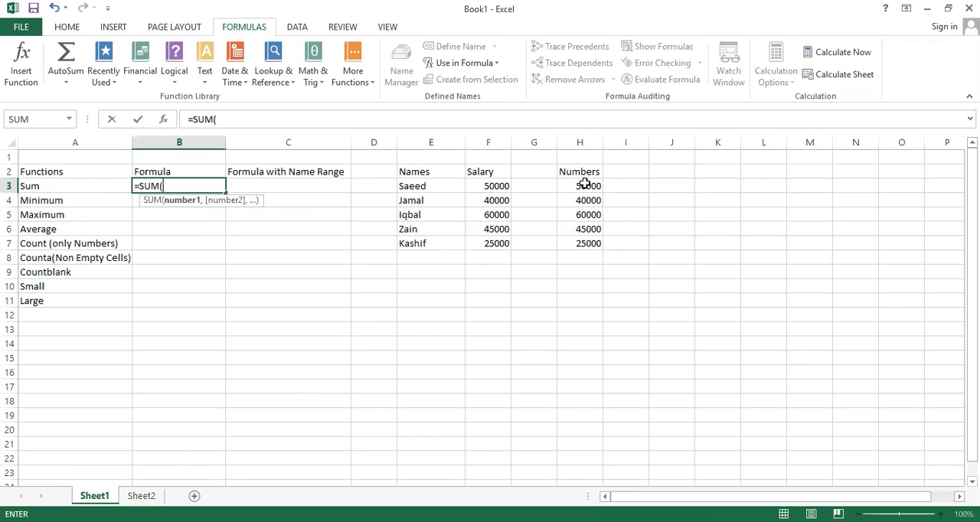
click(582, 186)
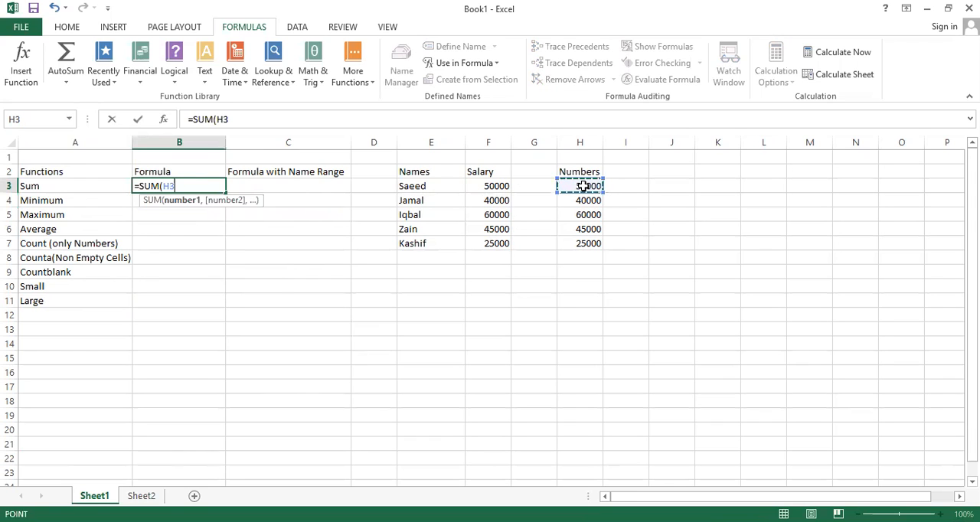
key(ctrl+shift+Down)
text())
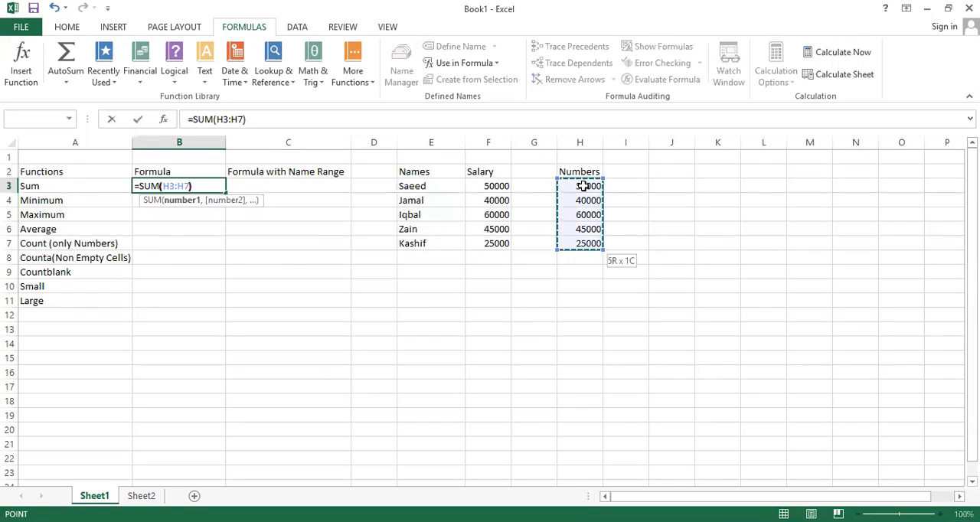
key(Return)
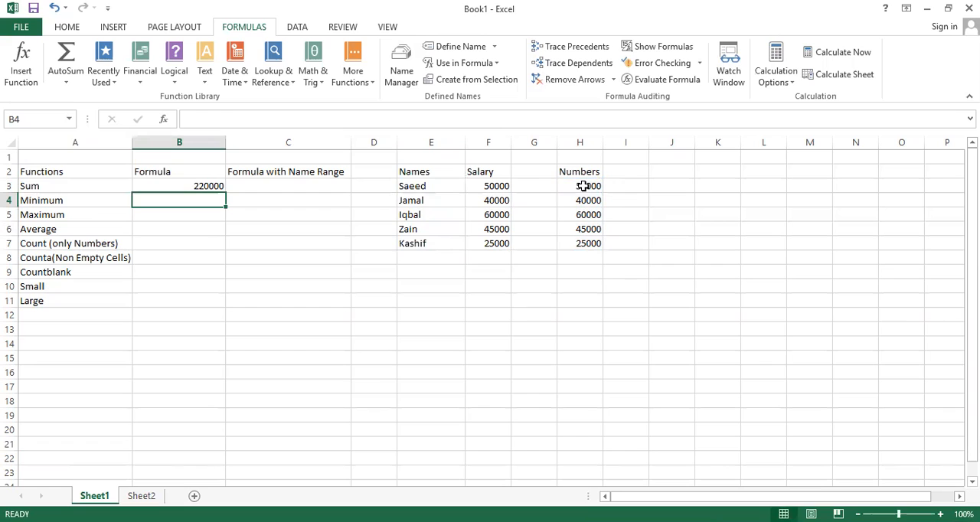
Step: Enter =SUM(Salary) in C3 to total the salaries using the named range
click(282, 189)
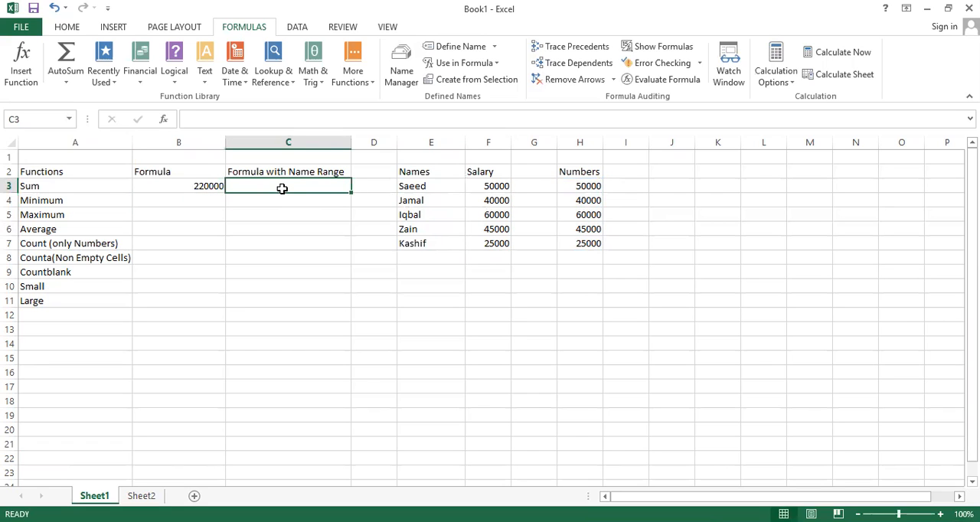
text(=)
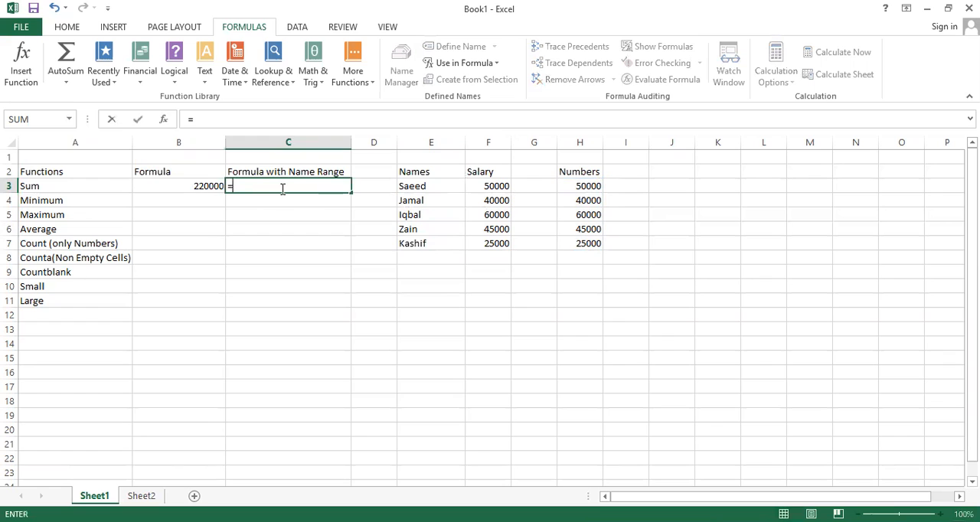
text(s)
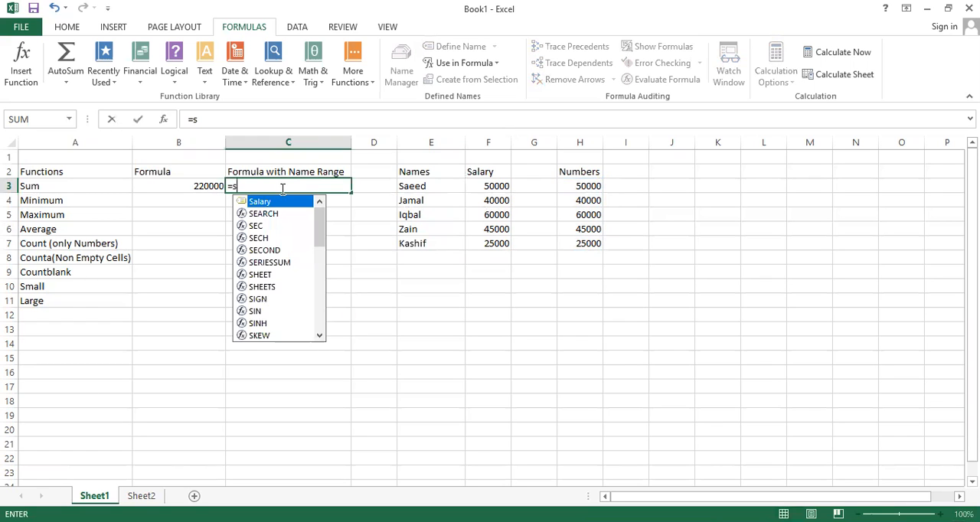
text(um)
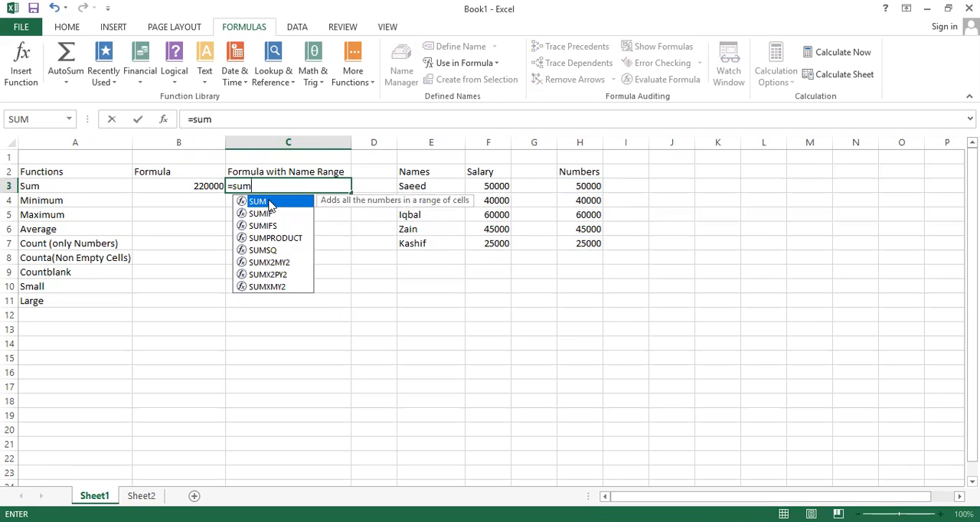
key(Tab)
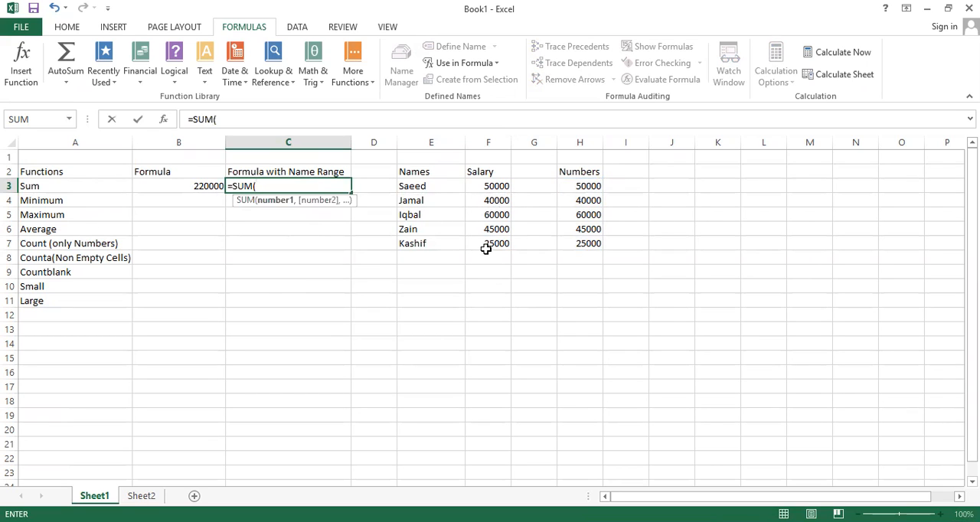
text(S)
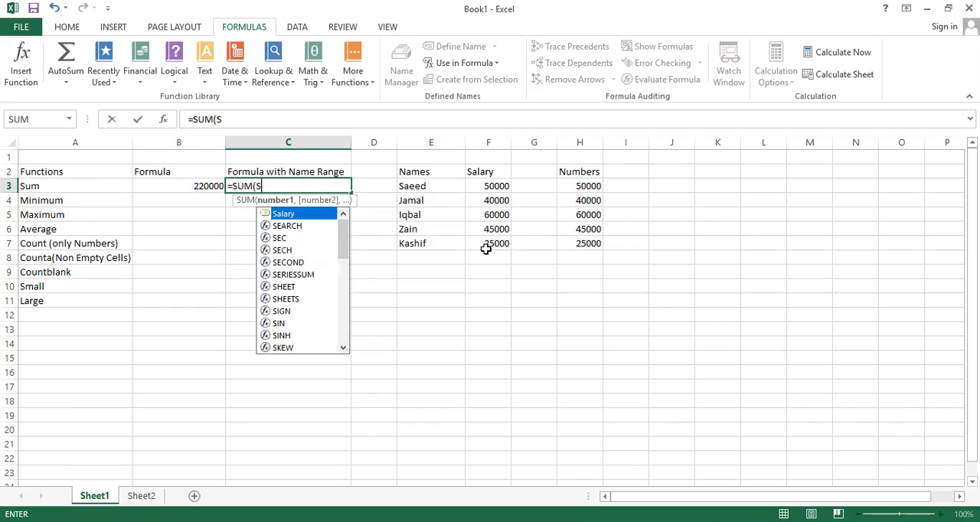
text(a)
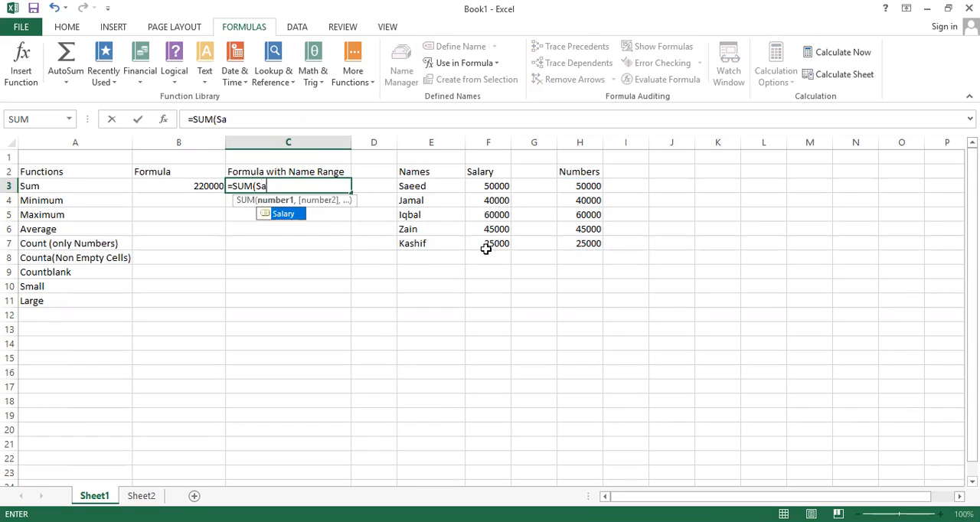
double_click(283, 215)
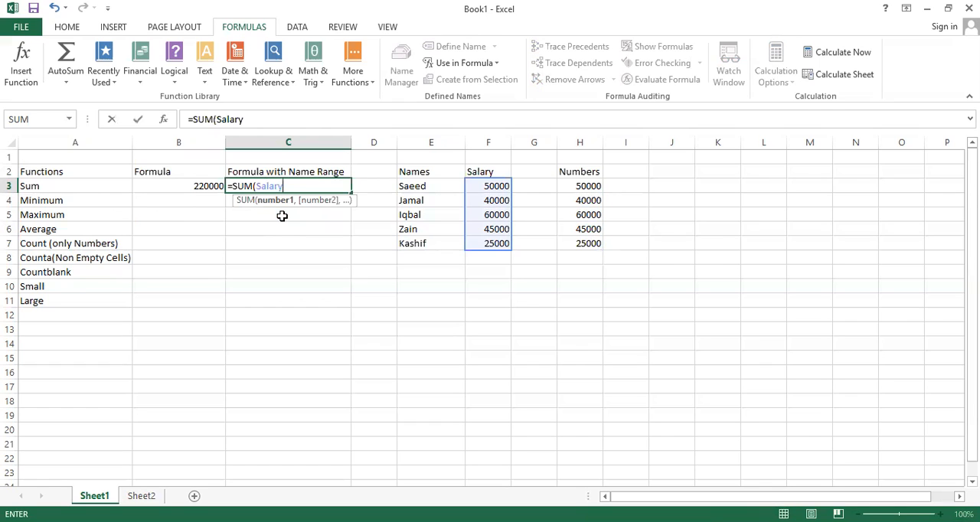
text())
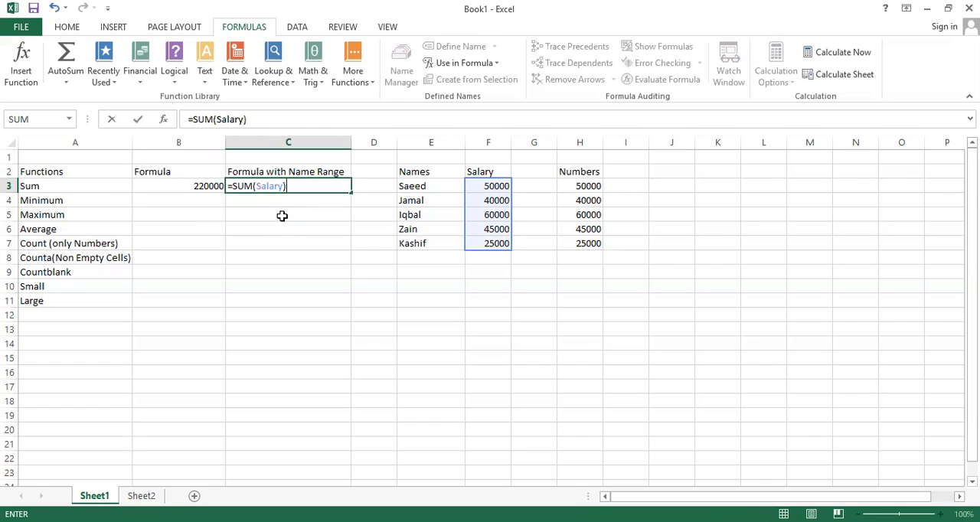
key(Return)
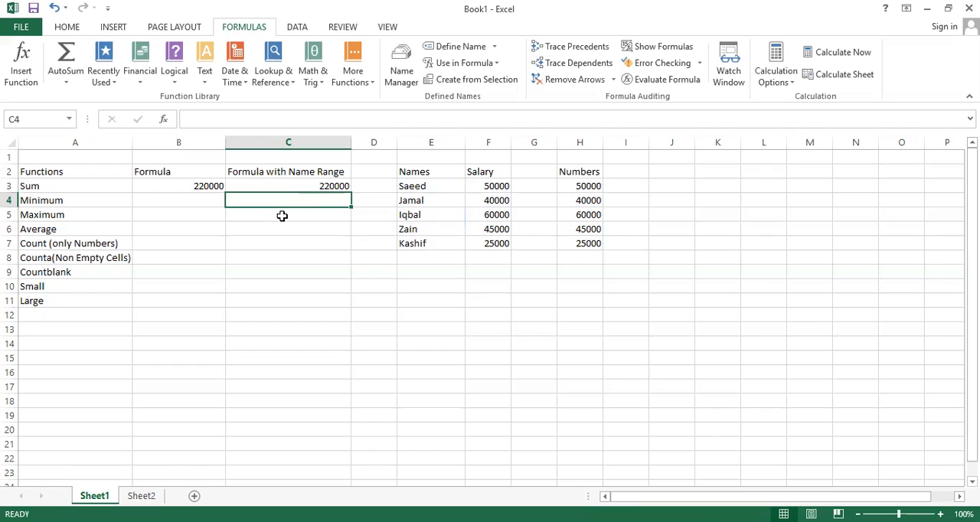
Step: Check the salary cells F3:F7 against their defined name and inspect the named-range formula in C3
click(486, 187)
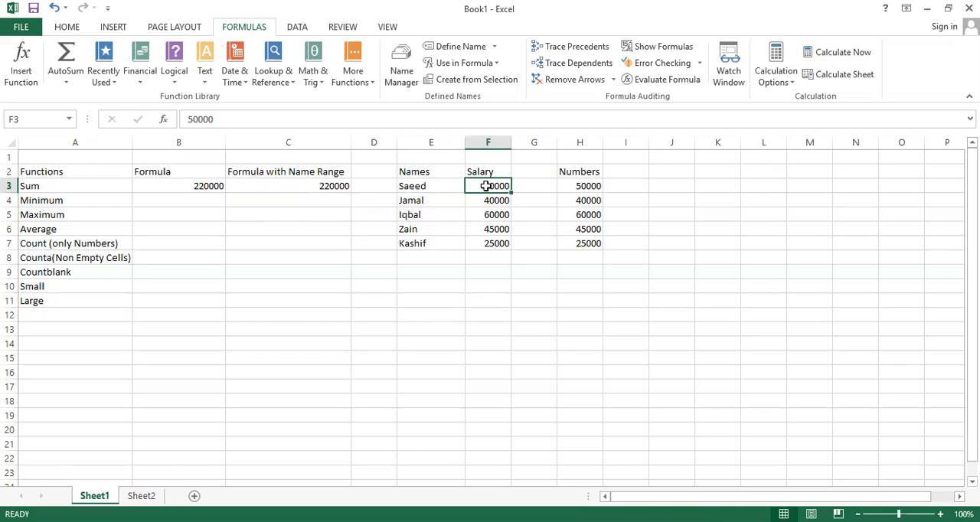
key(shift+Down)
key(shift+Down)
key(shift+Down)
key(shift+Down)
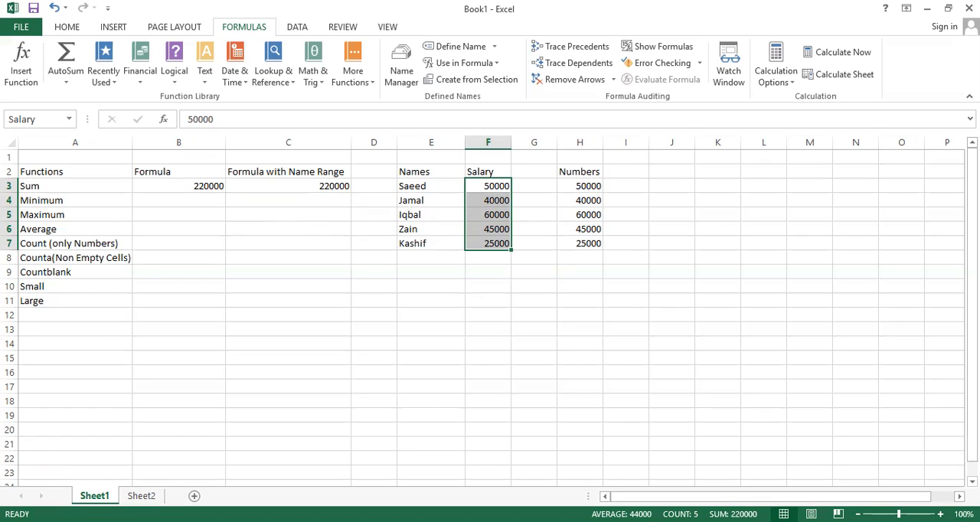
click(392, 346)
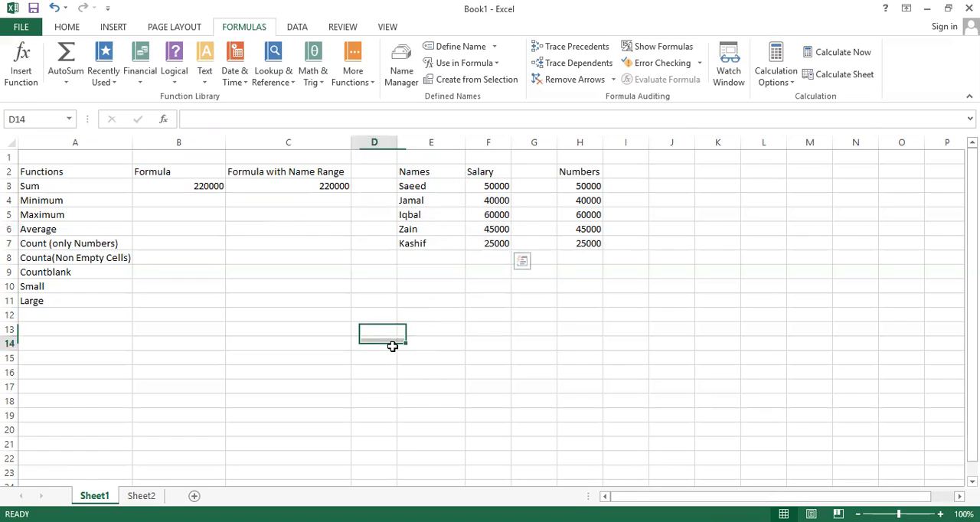
click(172, 203)
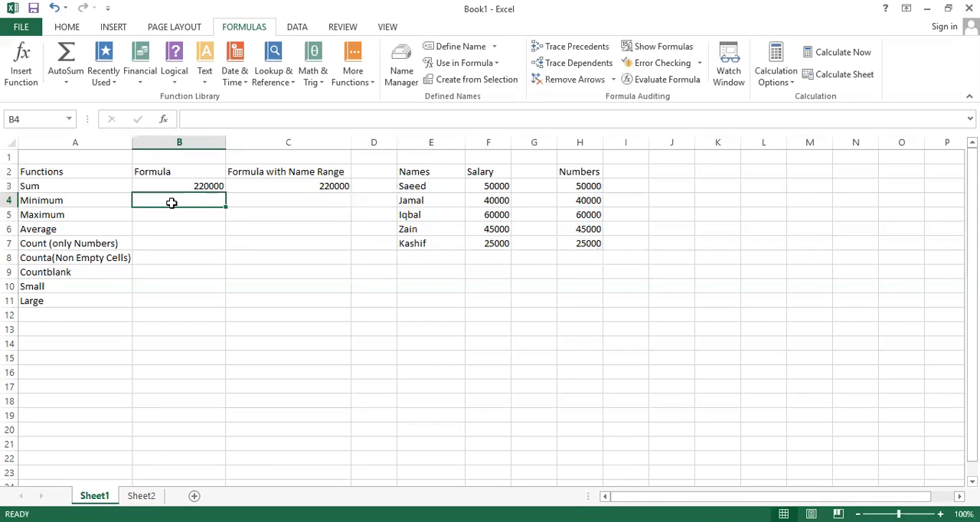
click(294, 188)
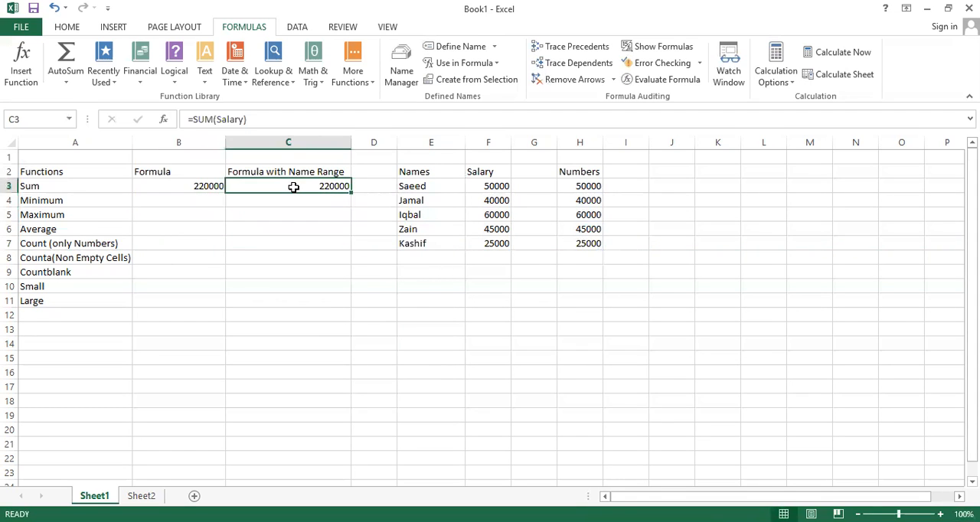
Step: On Sheet2, enter =SUM(Sheet1!H3:H7) in I5 to total the Numbers column from Sheet1
click(143, 496)
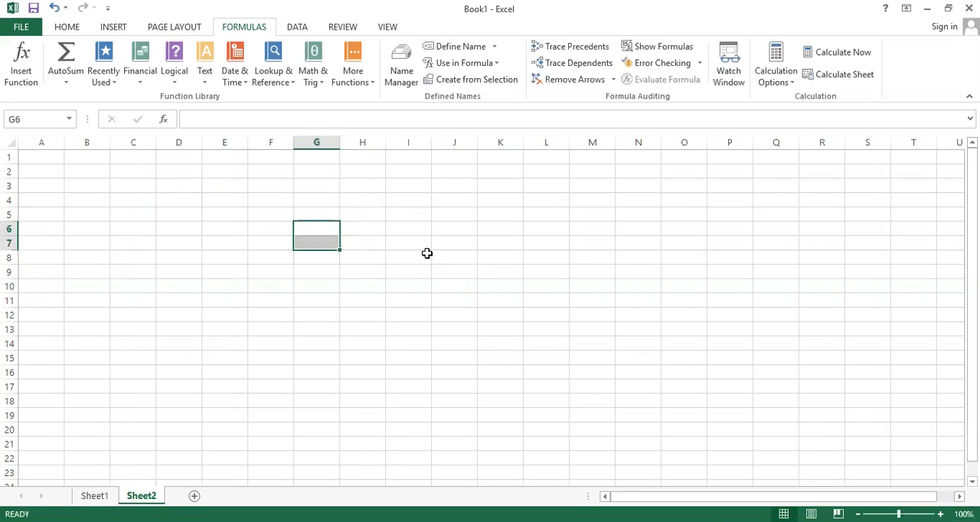
click(414, 212)
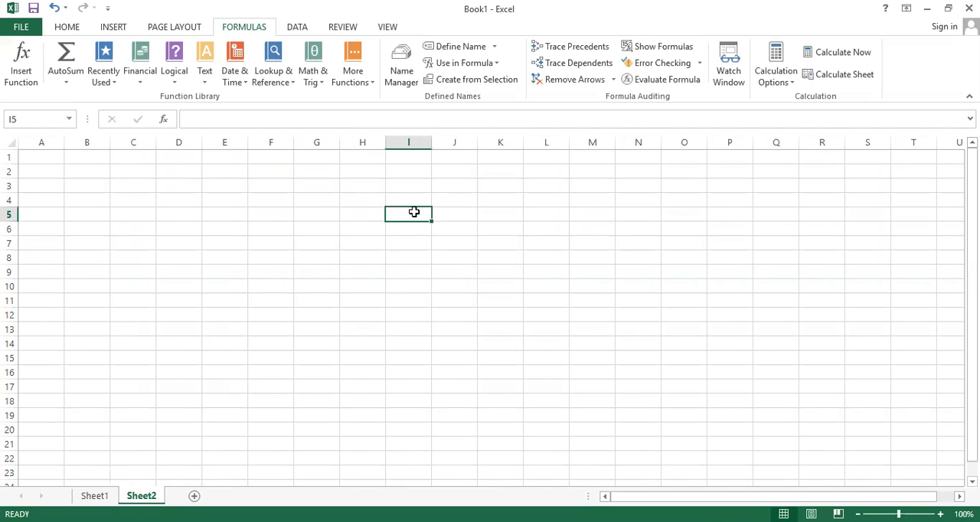
text(+)
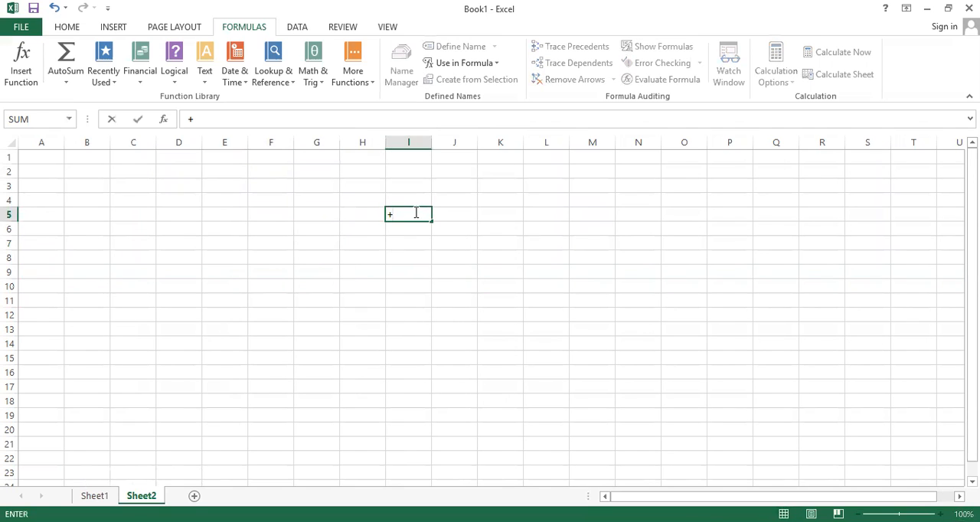
key(BackSpace)
text(=sum)
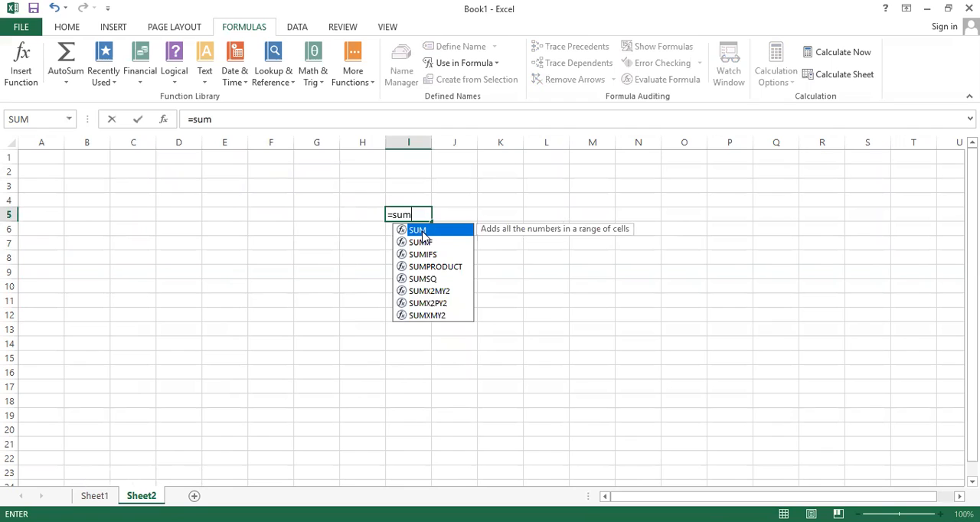
double_click(421, 230)
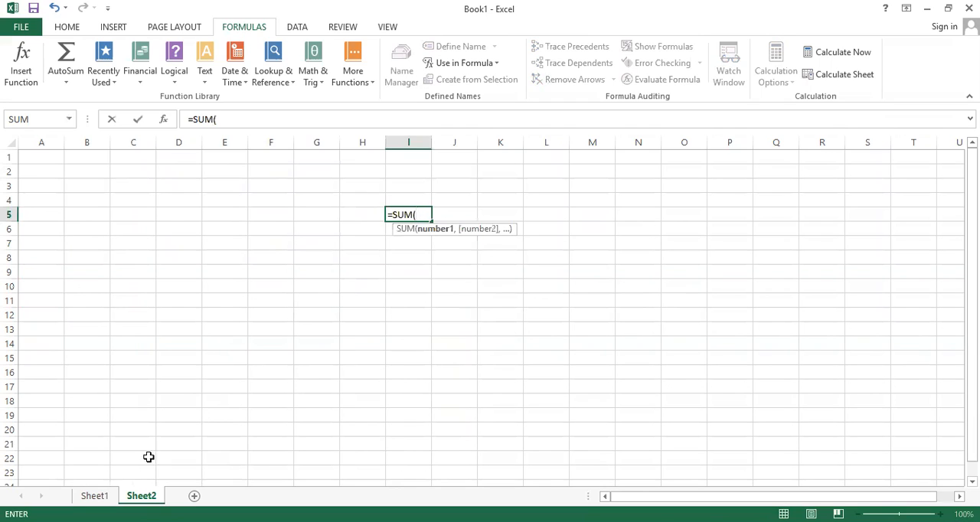
click(98, 496)
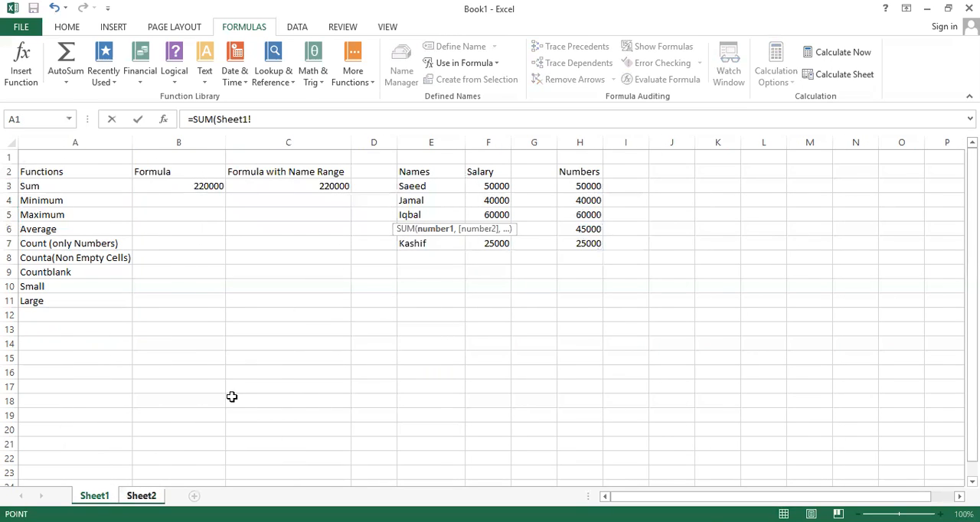
click(574, 184)
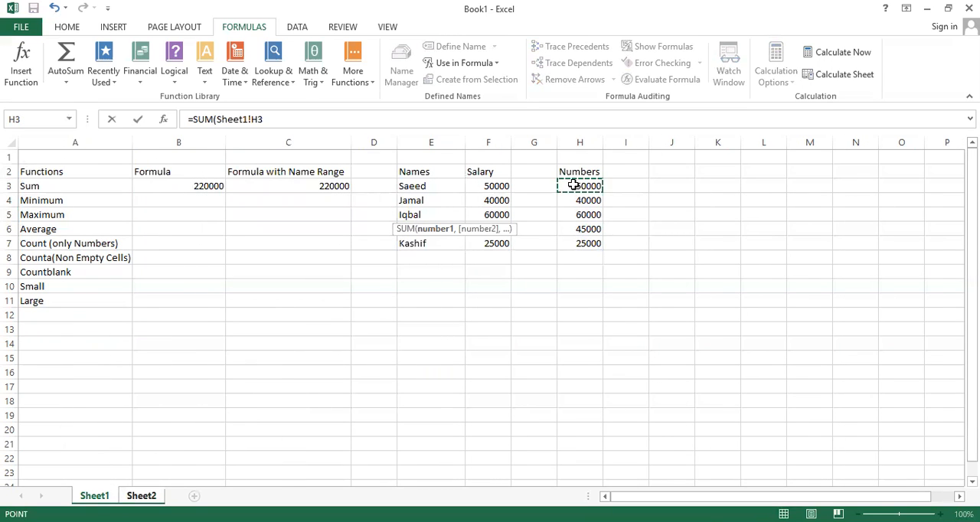
key(shift+Down)
key(shift+Down)
key(shift+Down)
key(shift+Down)
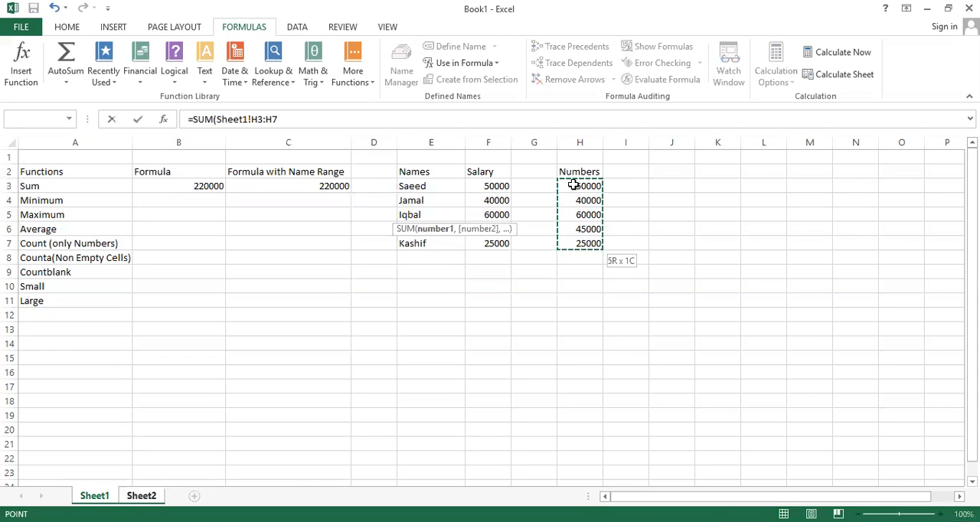
text())
key(Return)
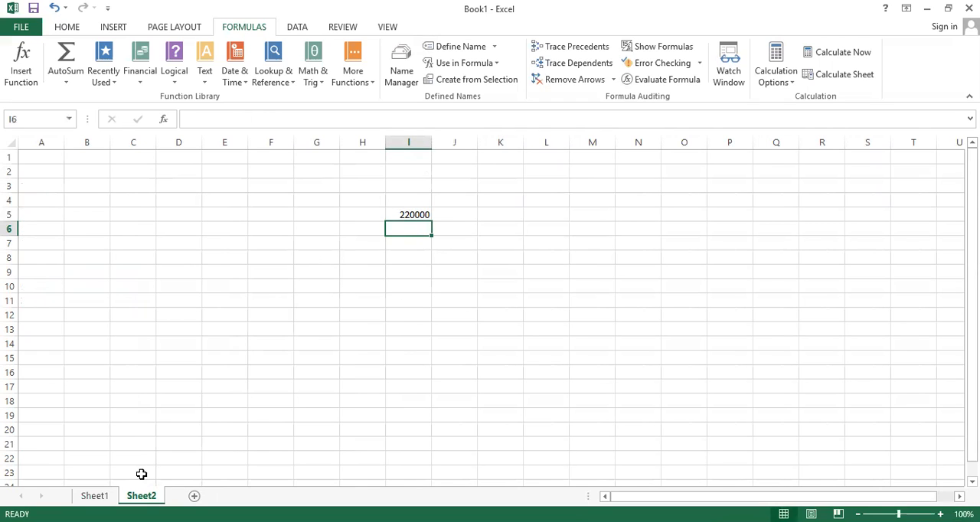
Step: Enter =SUM(Salary) in H9 of Sheet2 to total the named salary range, and return to Sheet1
click(105, 496)
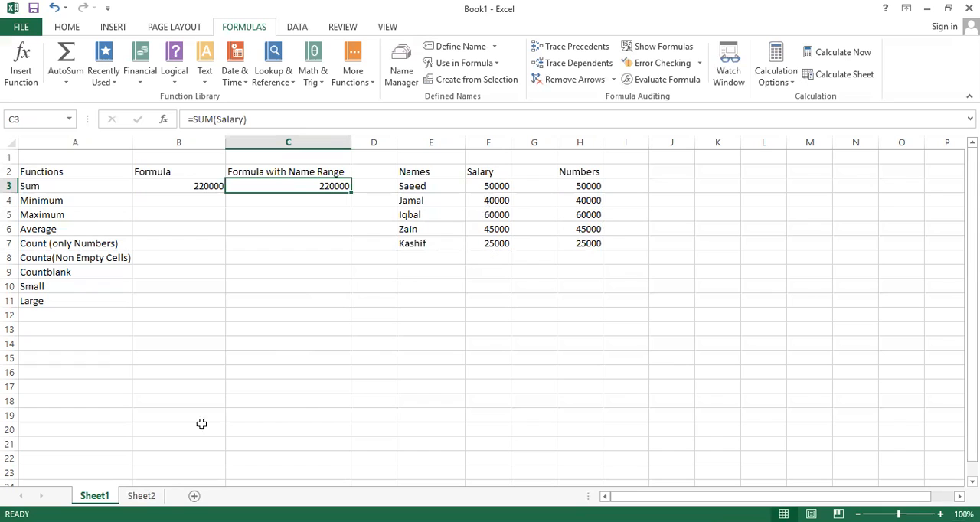
click(141, 496)
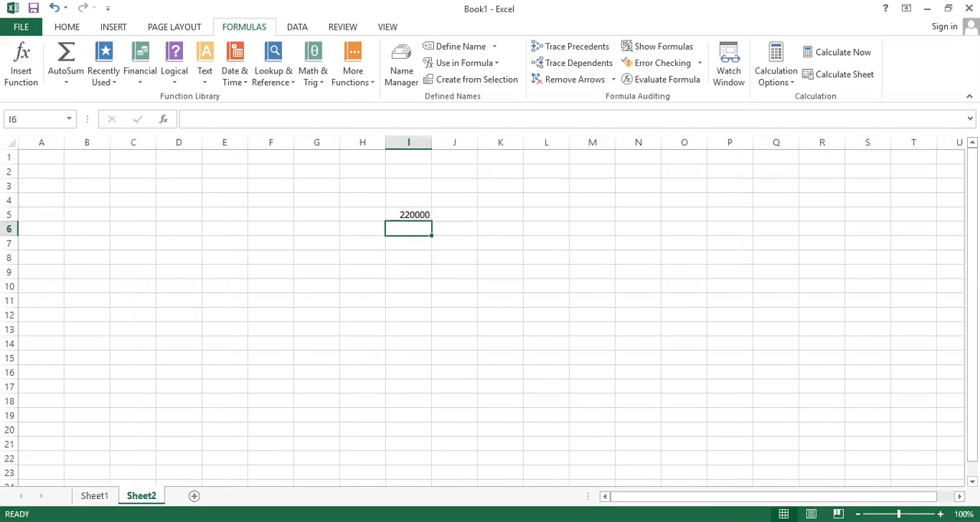
click(373, 275)
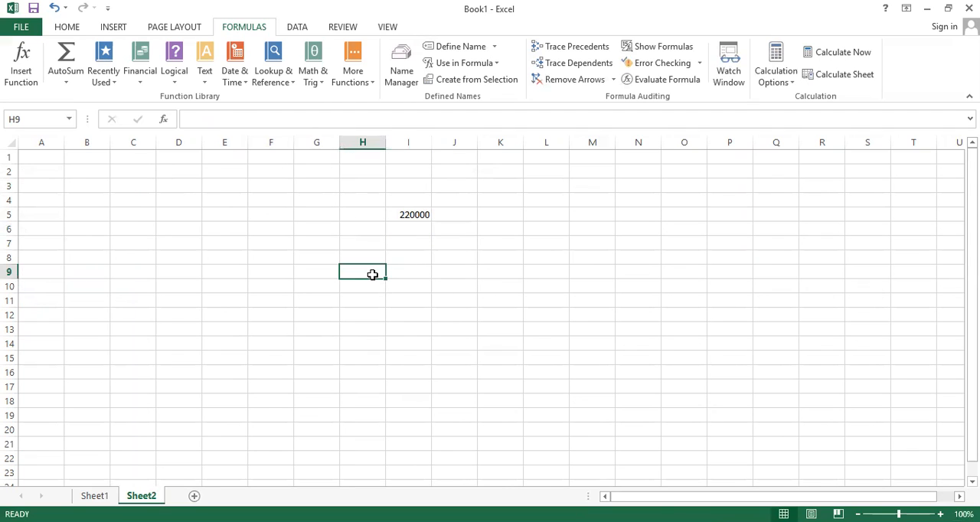
text(=)
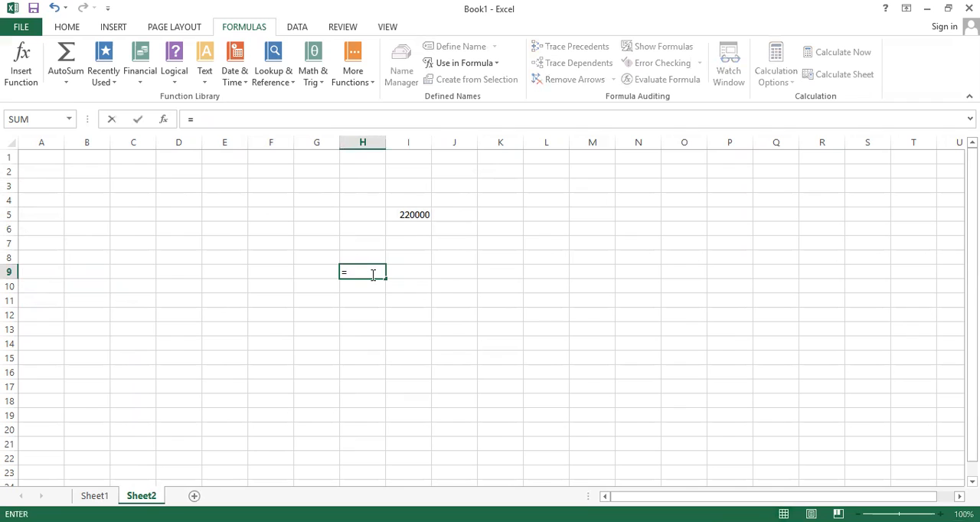
text(sum)
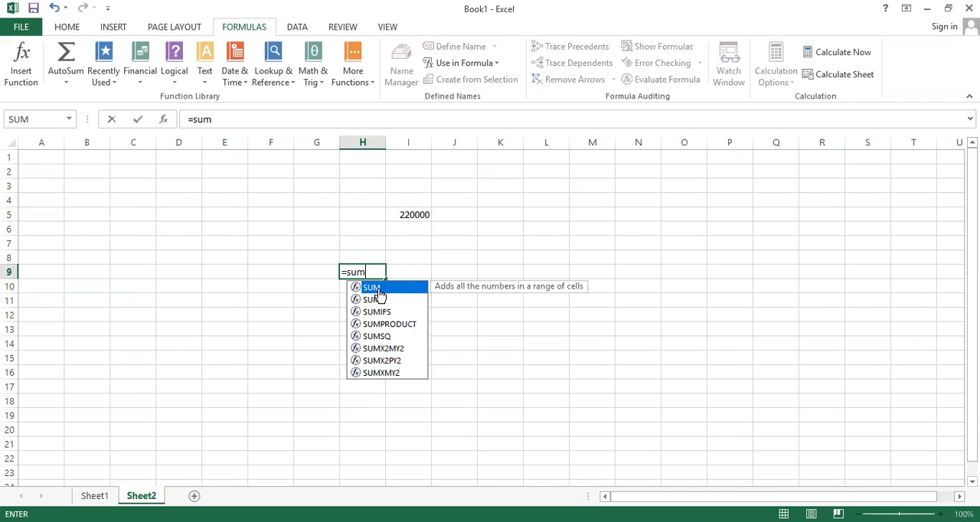
double_click(378, 290)
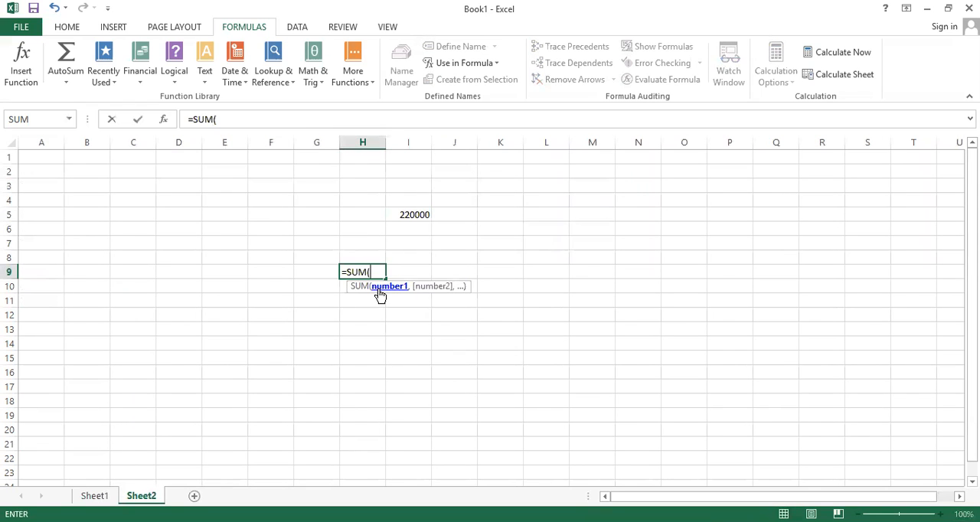
text(S)
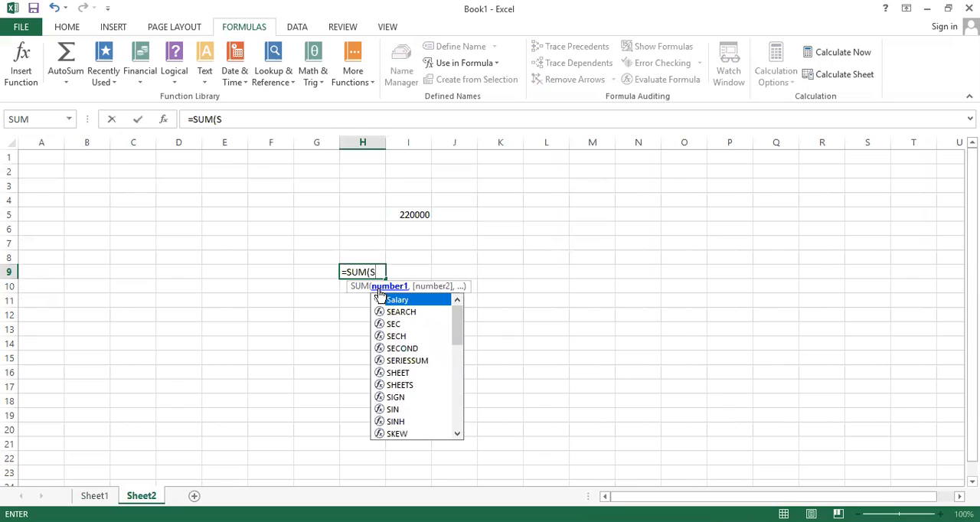
text(a)
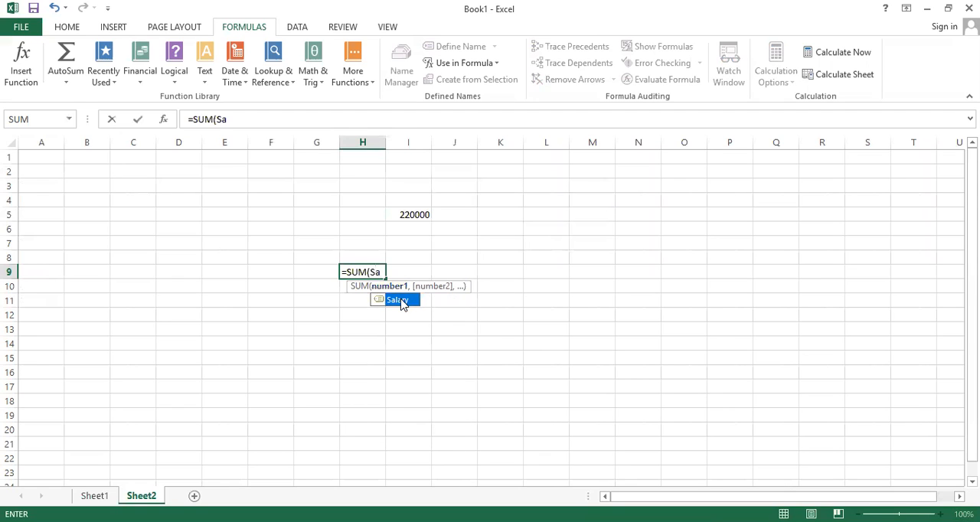
double_click(402, 299)
text())
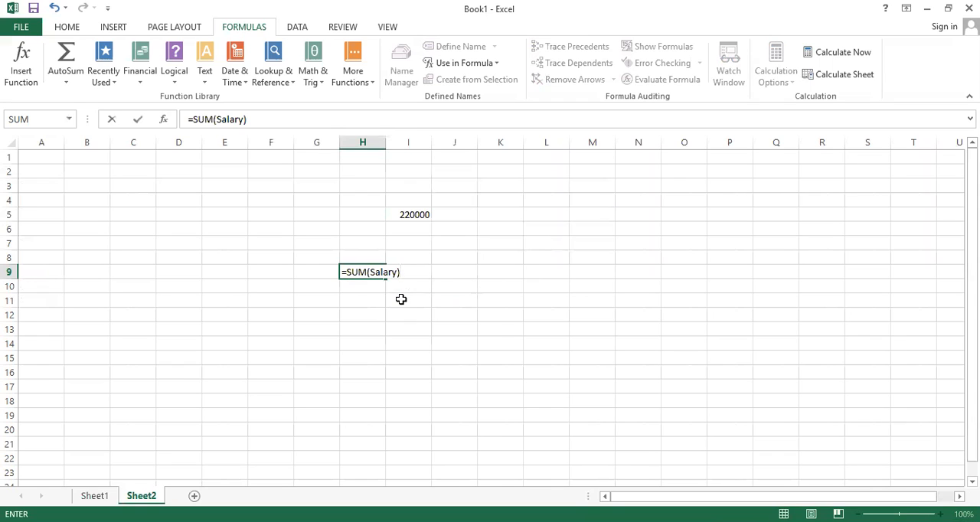
key(Return)
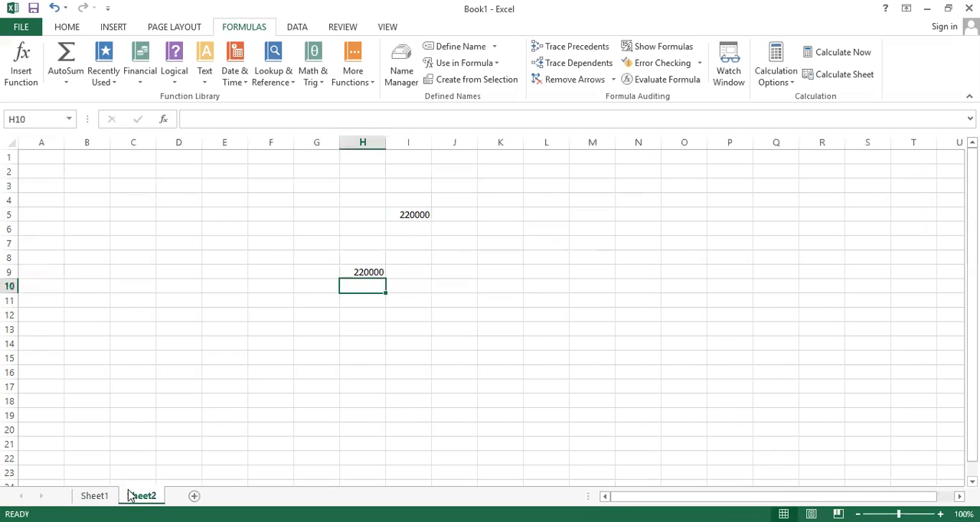
click(94, 496)
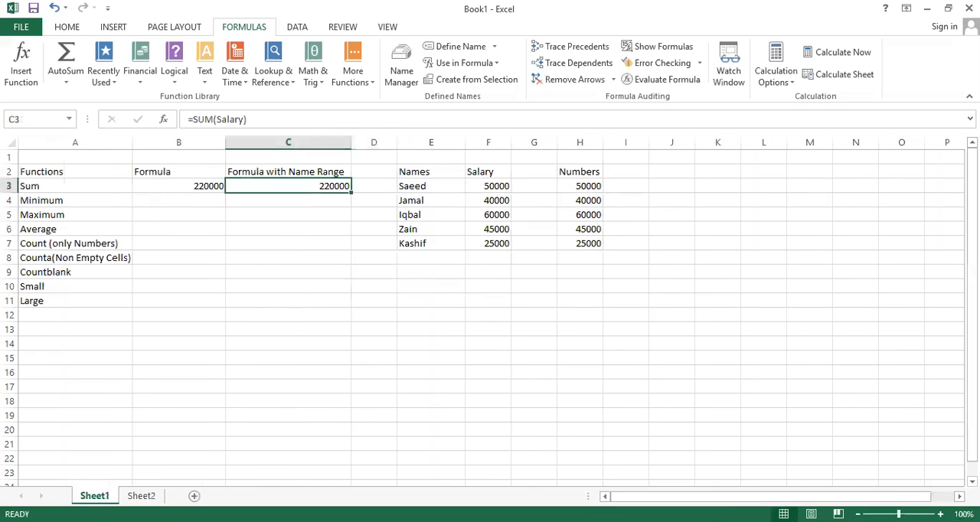
Step: Enter =MIN(H3:H7) in B4 to find the smallest value in the Numbers column
click(186, 196)
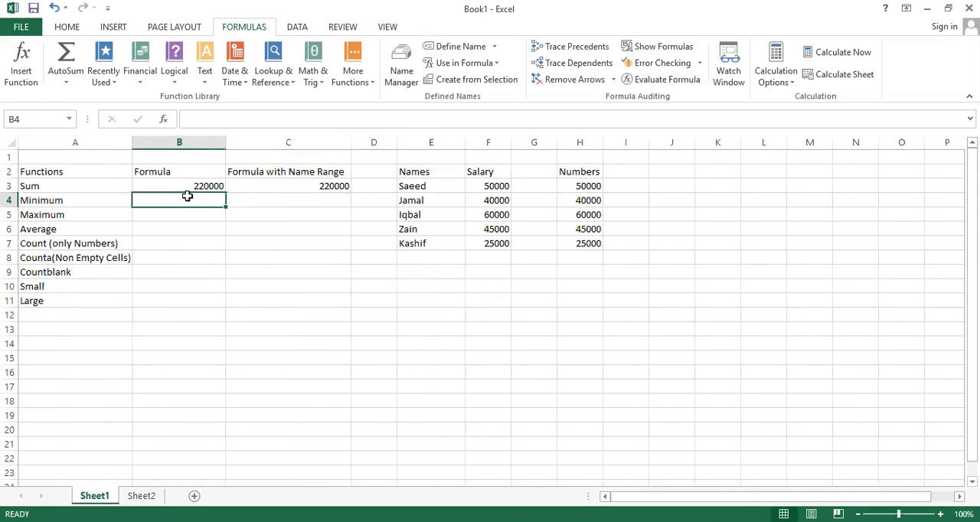
text(=)
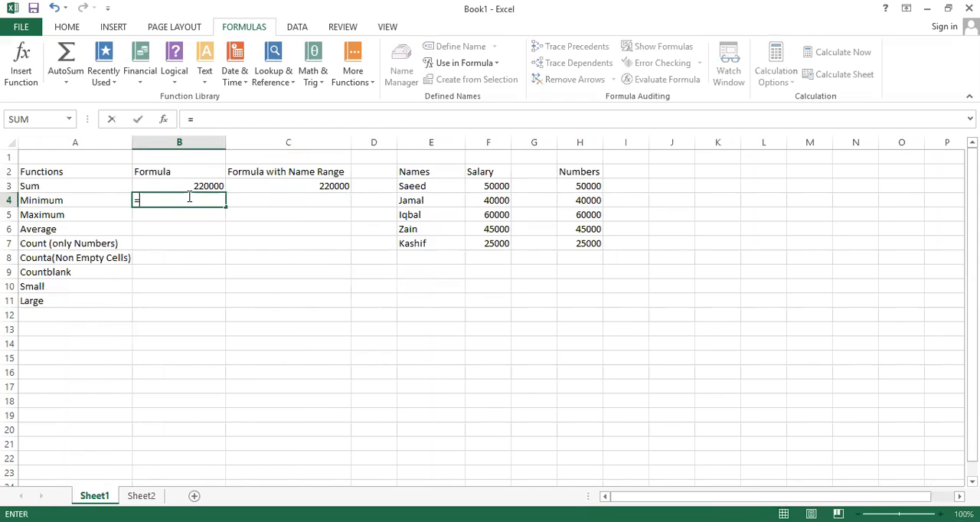
text(mi)
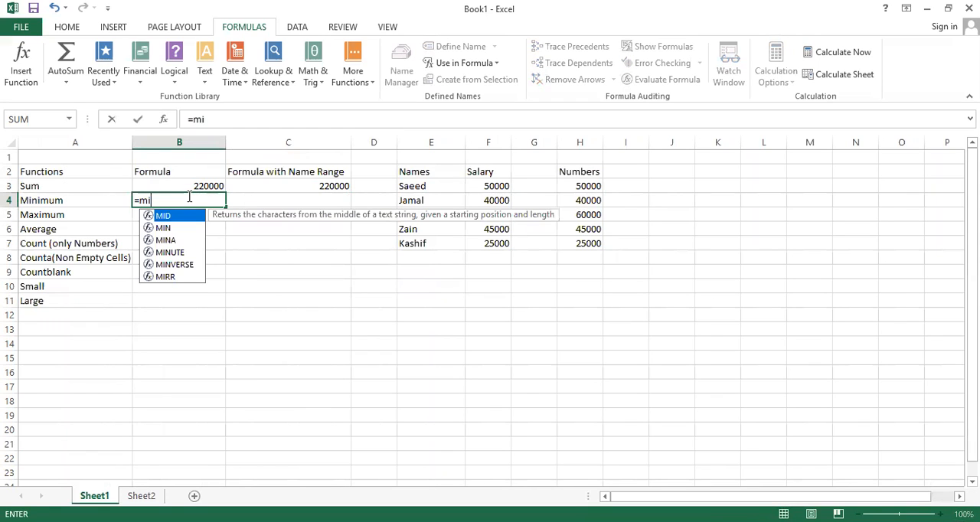
click(166, 229)
double_click(166, 229)
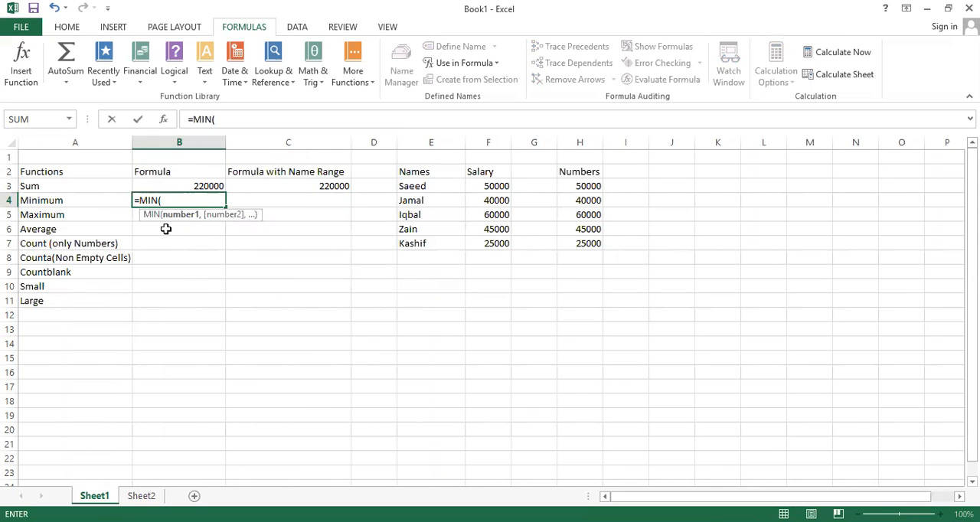
click(573, 187)
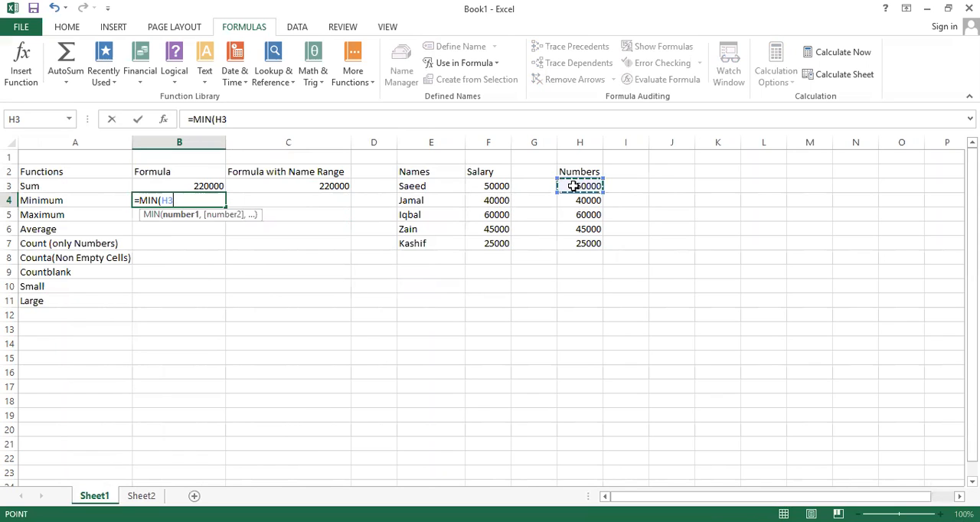
drag(573, 186, 580, 244)
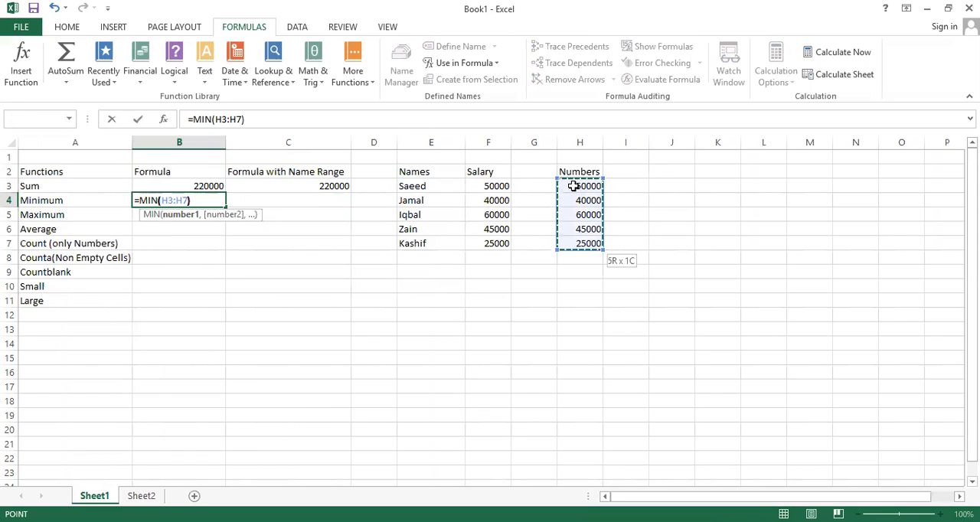
key(Return)
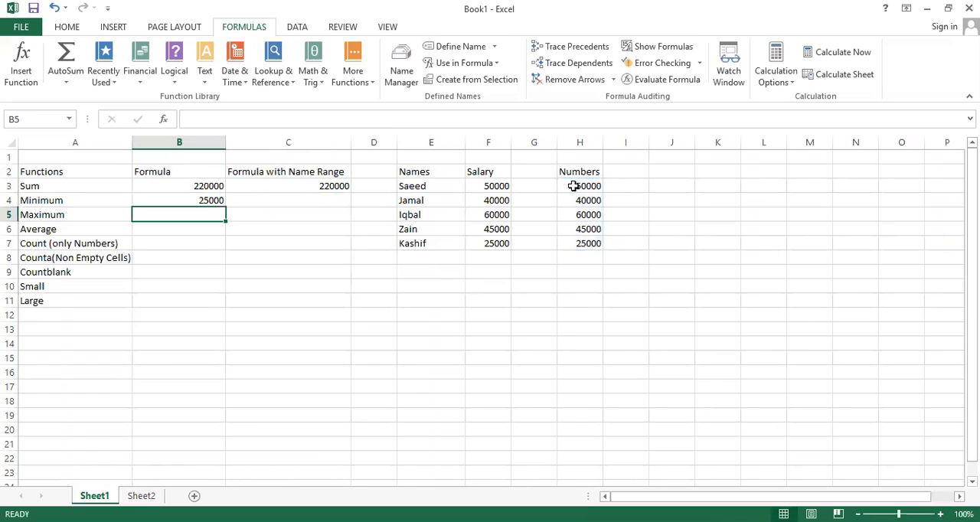
Step: Enter =MIN(Salary) in C4 to find the lowest salary using the named range
key(Up)
key(Right)
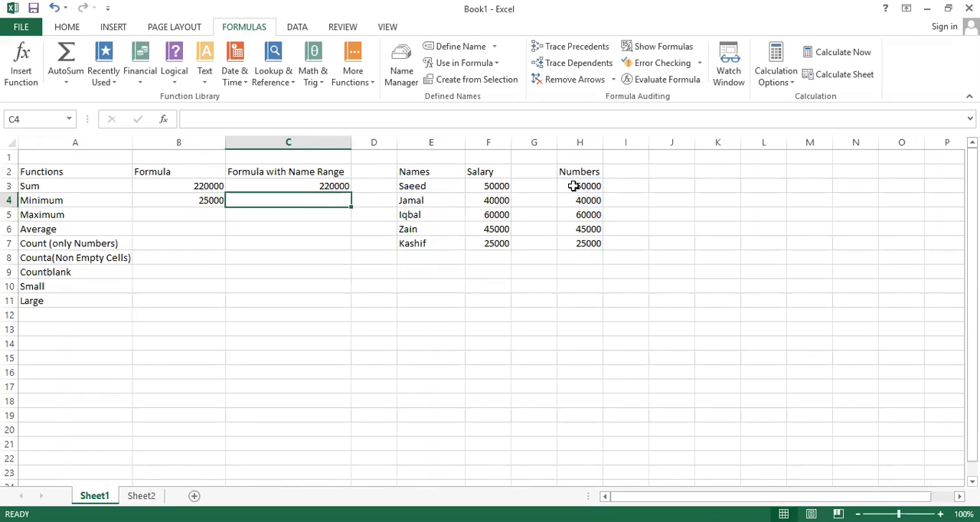
text(=)
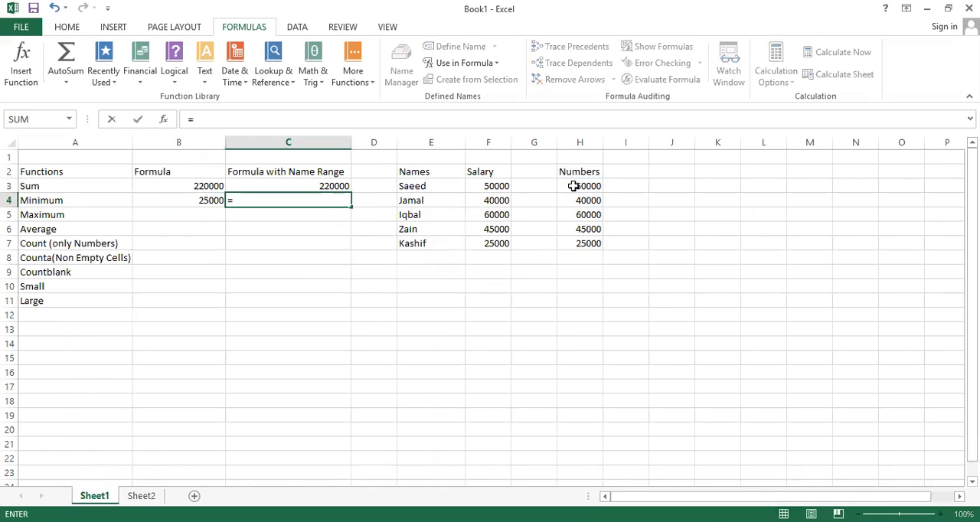
text(min)
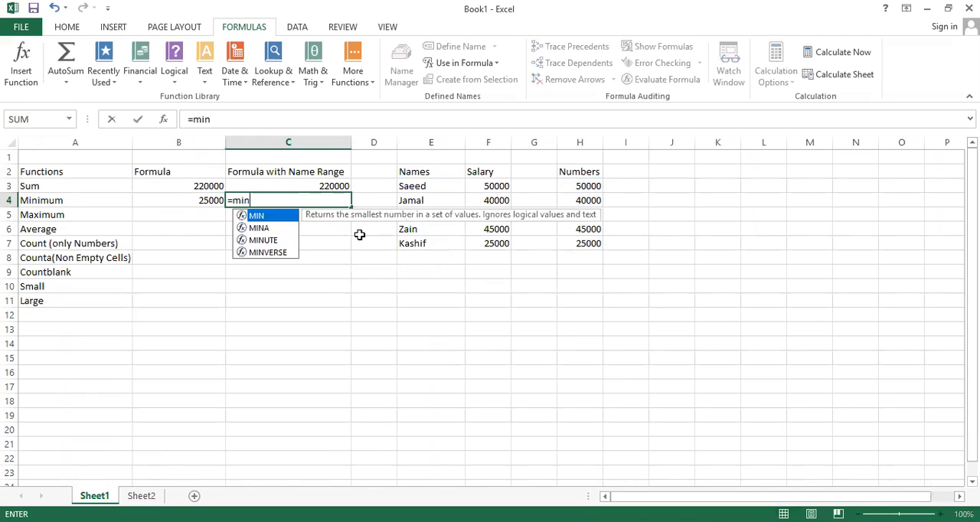
double_click(280, 217)
text(s)
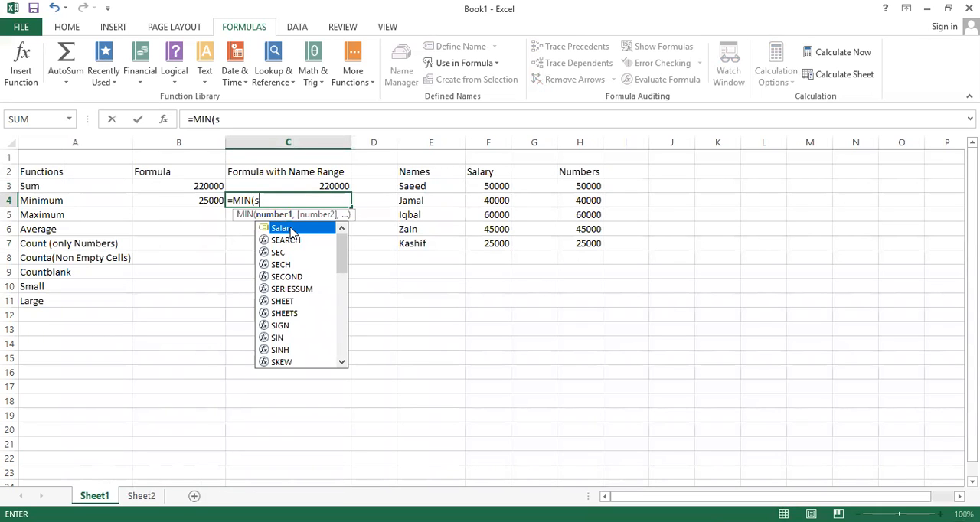
double_click(291, 229)
text())
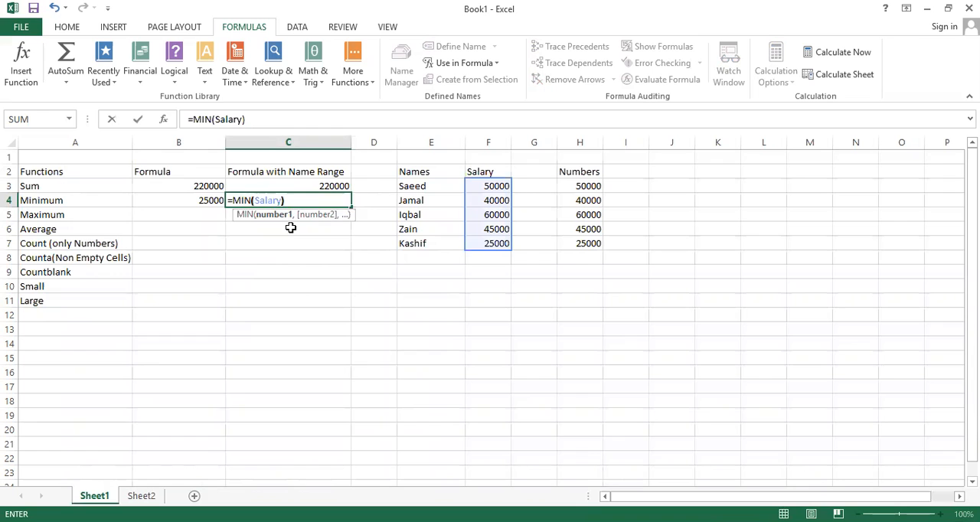
key(Return)
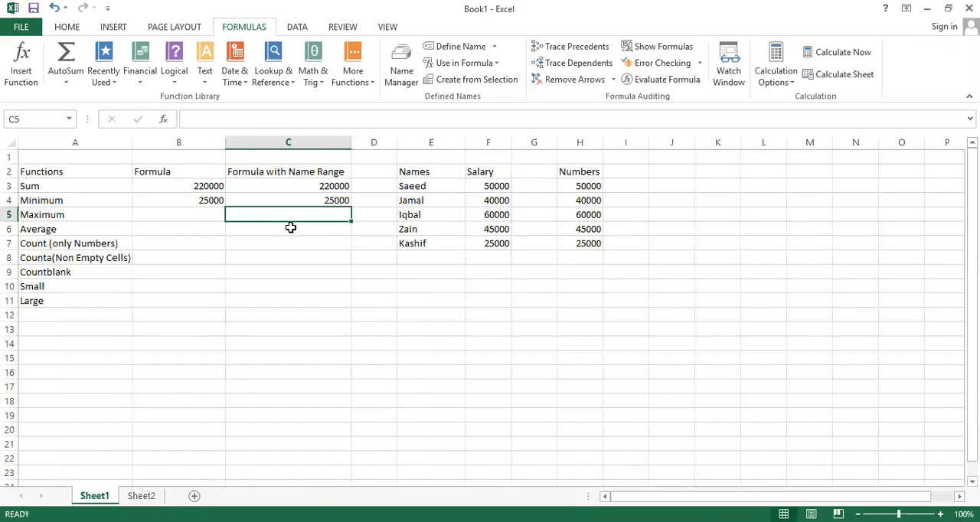
Step: Enter =MAX(Salary) in C5 to find the highest salary using the named range
text(=)
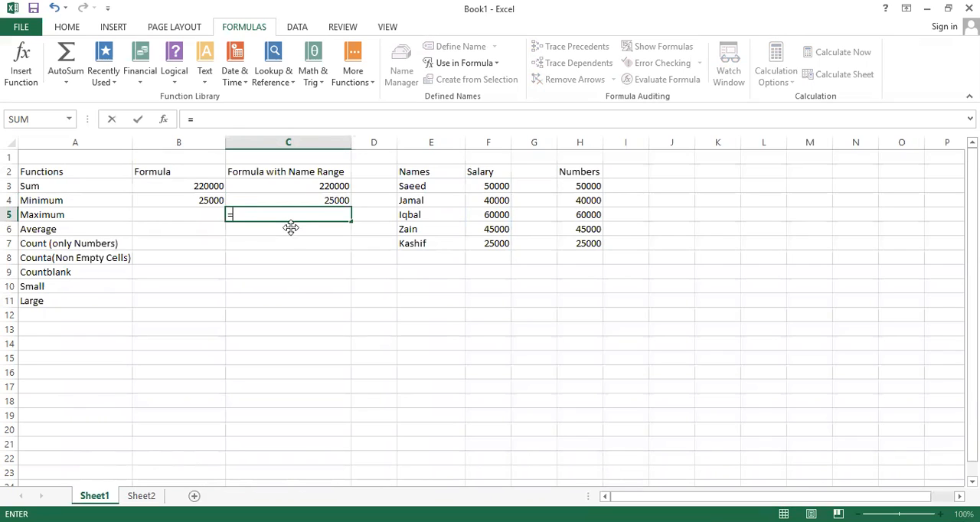
text(Ma)
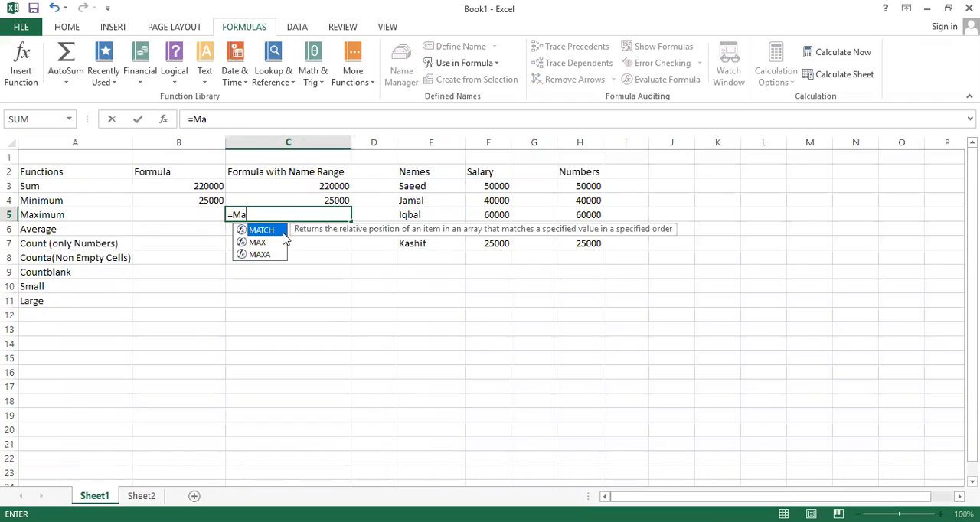
click(264, 244)
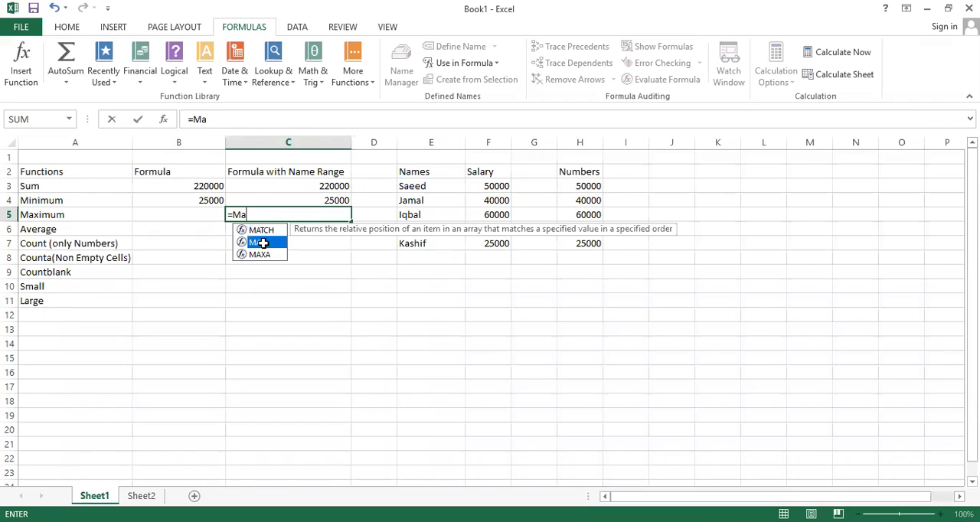
double_click(263, 243)
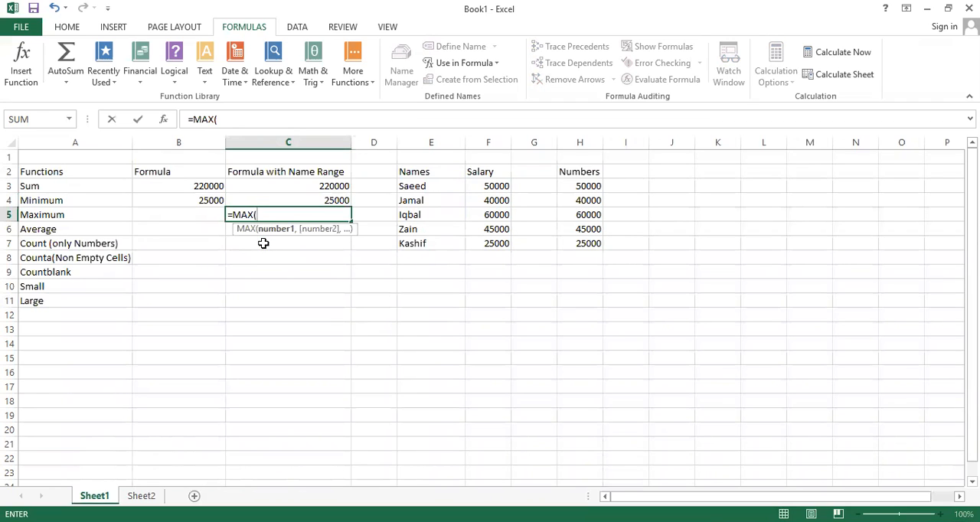
text(s)
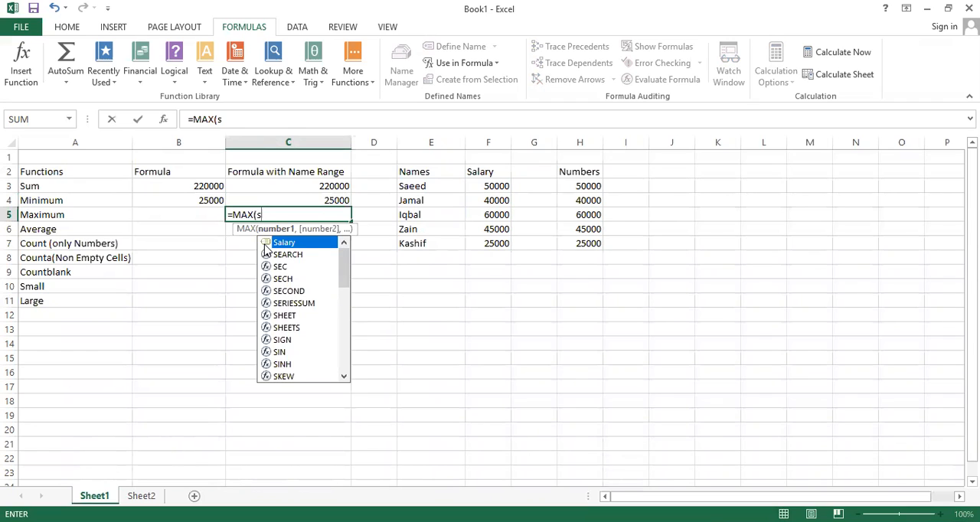
text(a)
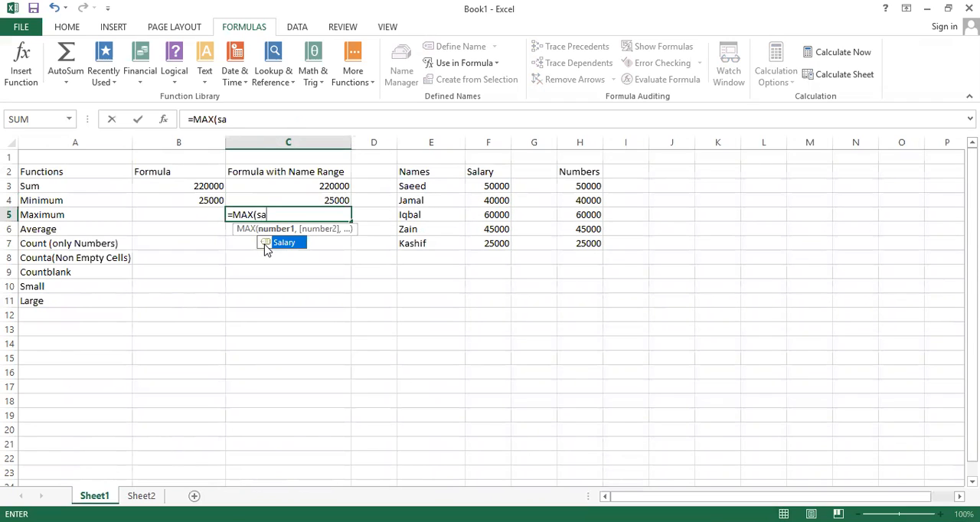
text(')
key(BackSpace)
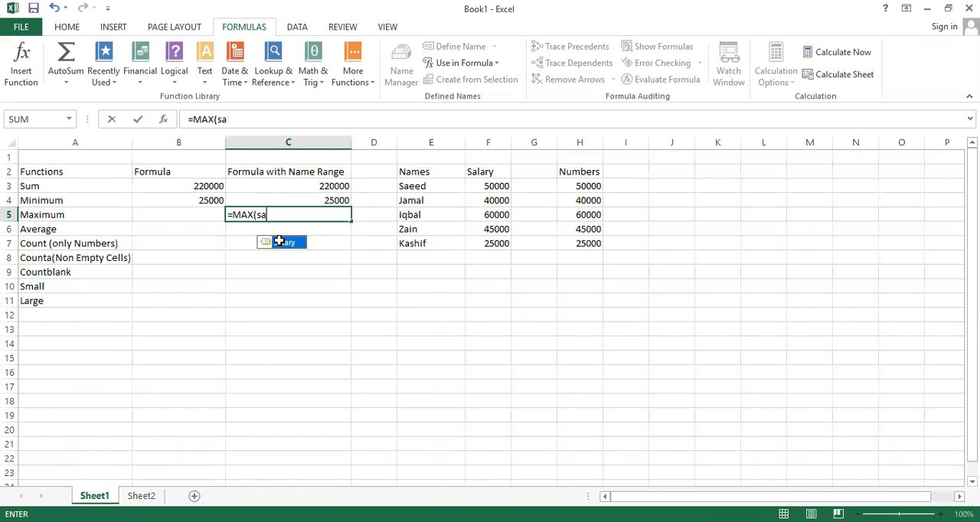
double_click(281, 243)
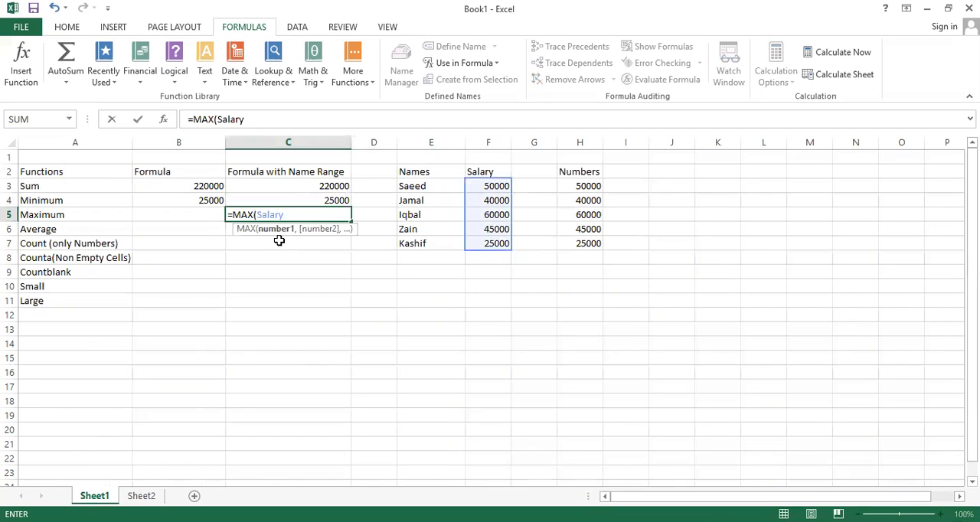
text())
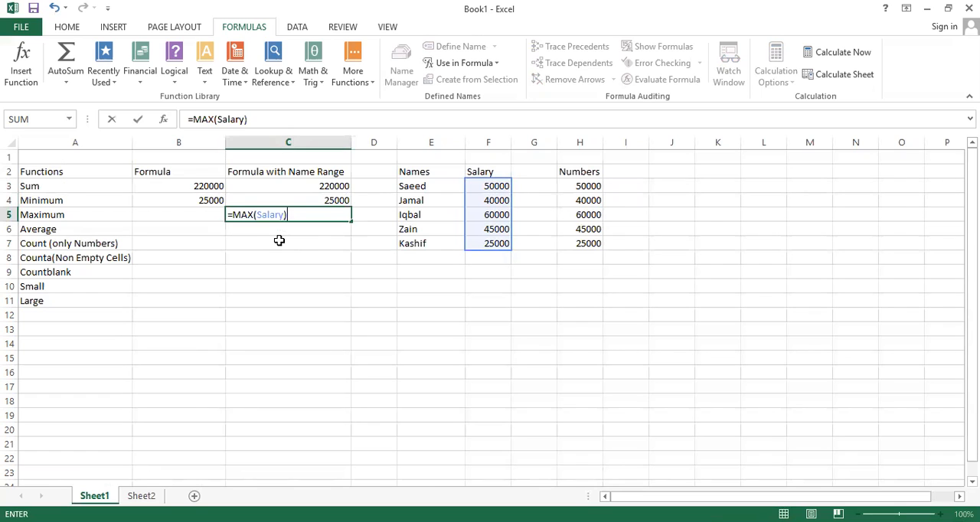
key(Return)
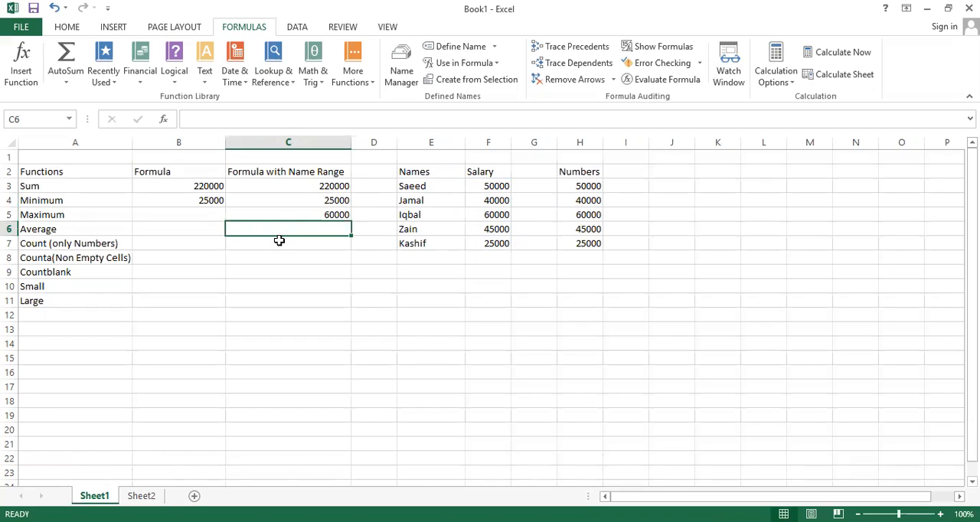
Step: Enter =AVERAGE(Salary) in C6 to average the salaries using the named range
text(=)
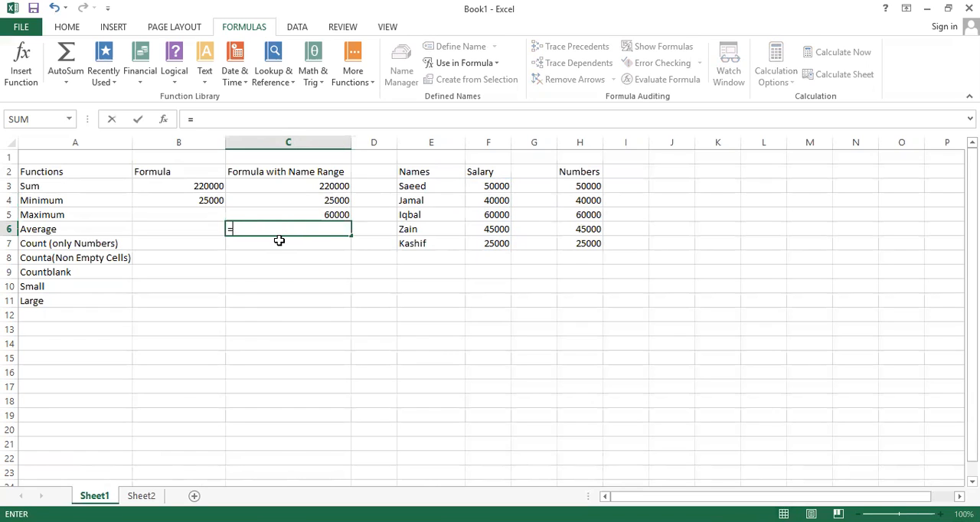
text(ave)
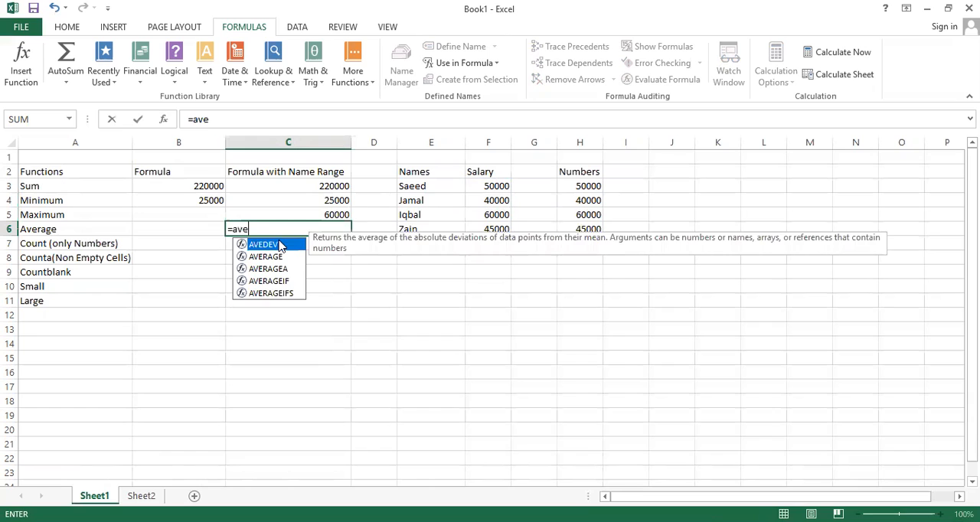
text(r)
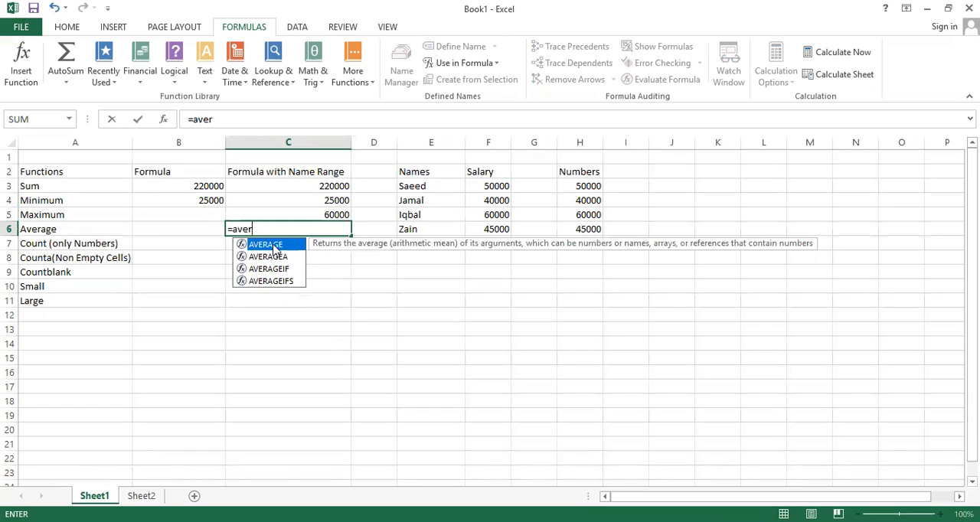
double_click(273, 243)
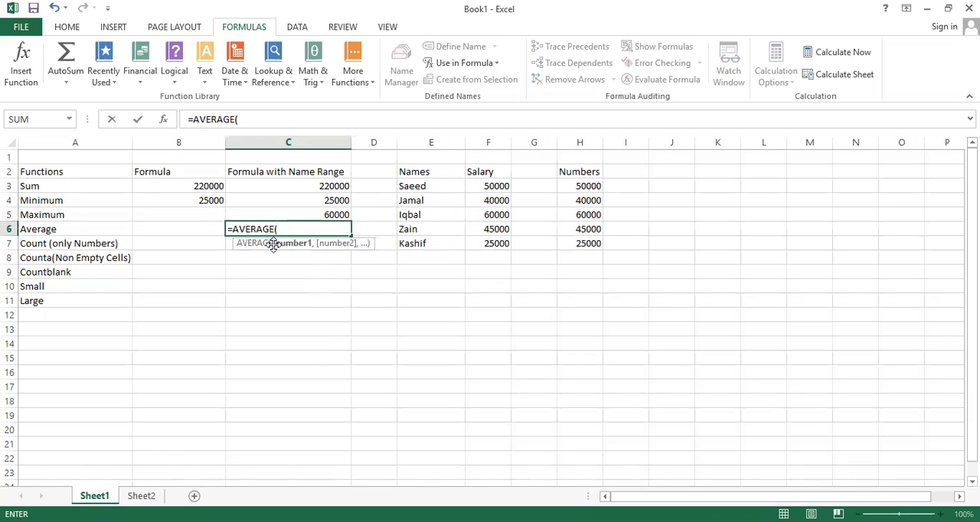
text(s)
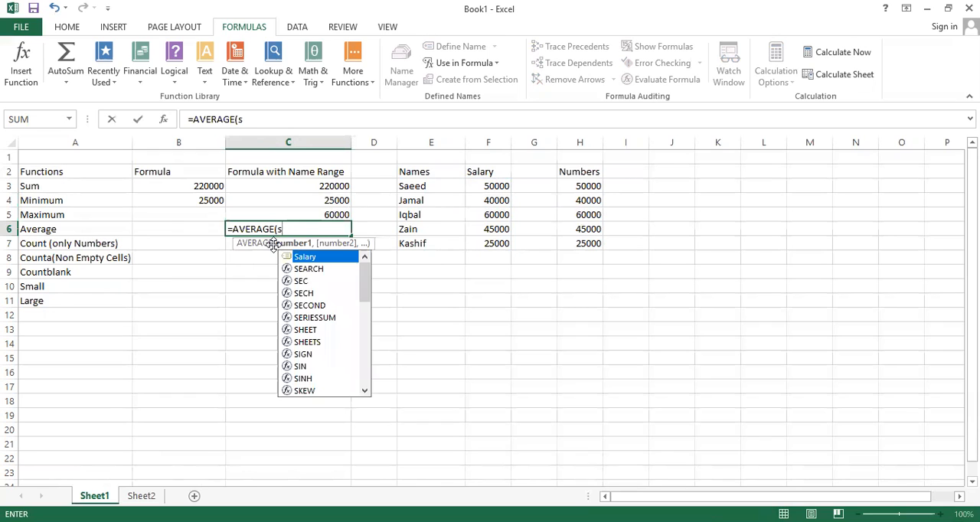
text(a)
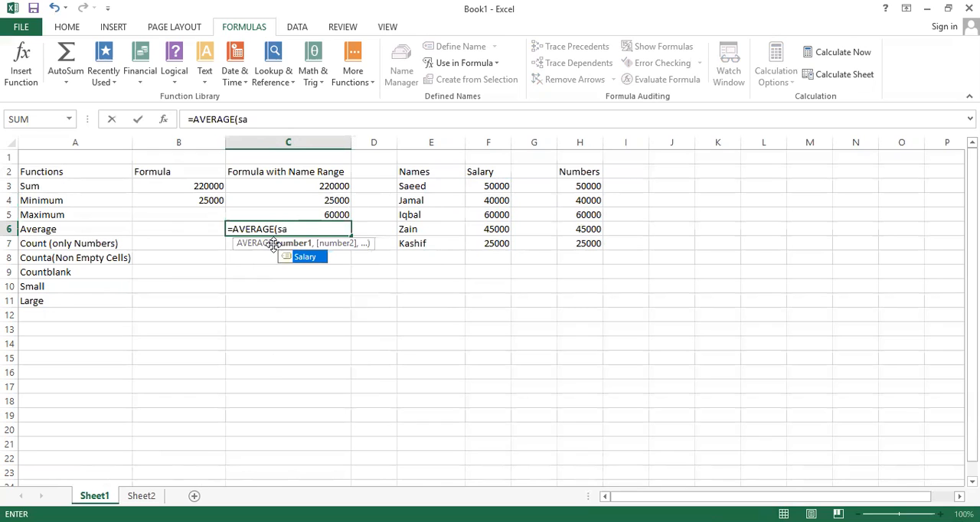
double_click(310, 260)
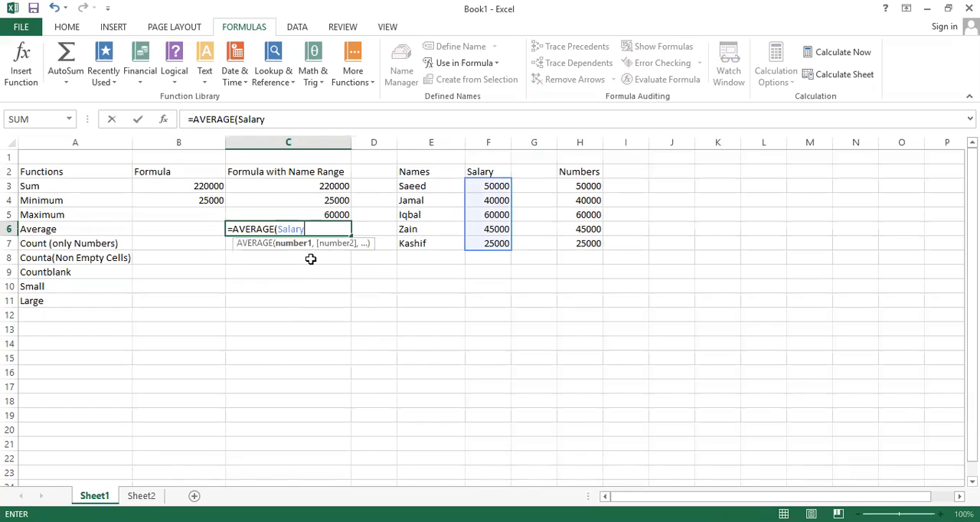
text())
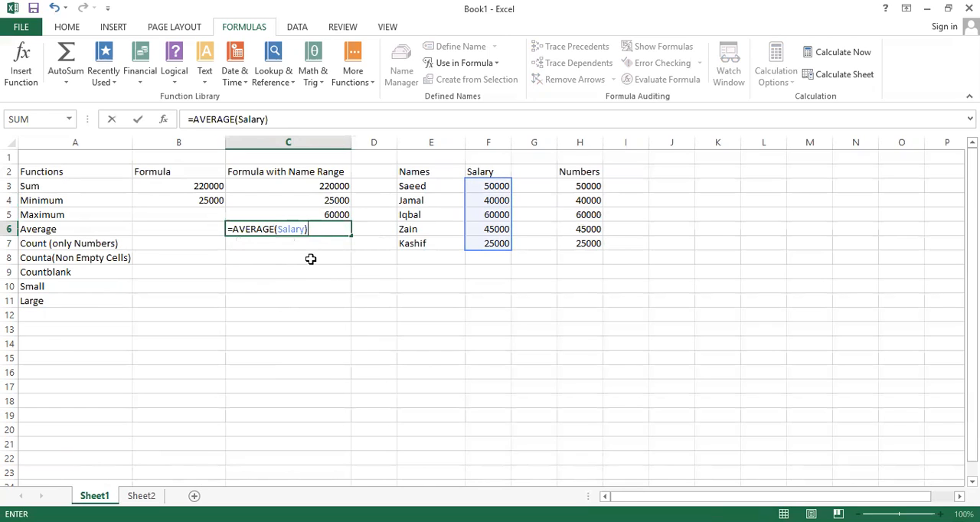
key(Return)
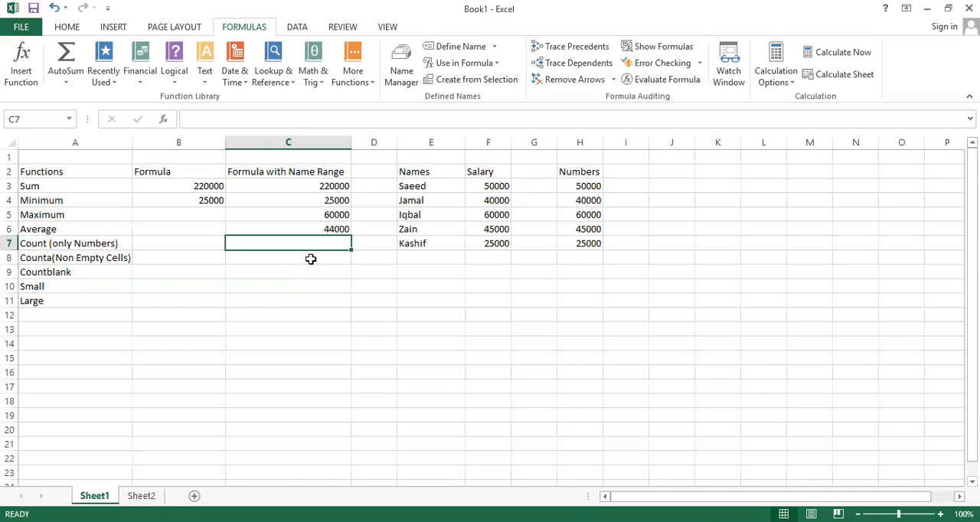
Step: Enter =COUNT(Salary) in C7 to count the numeric salary cells using the named range
text(=)
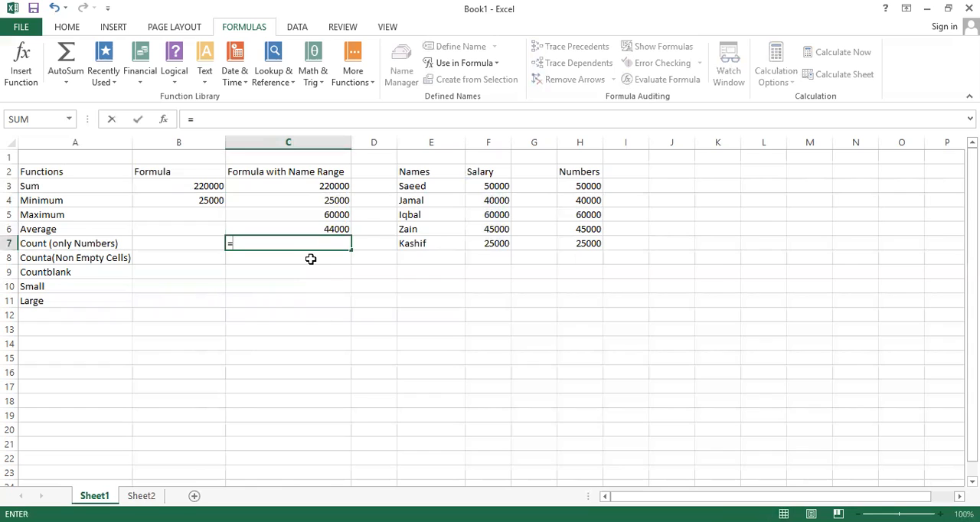
text(C)
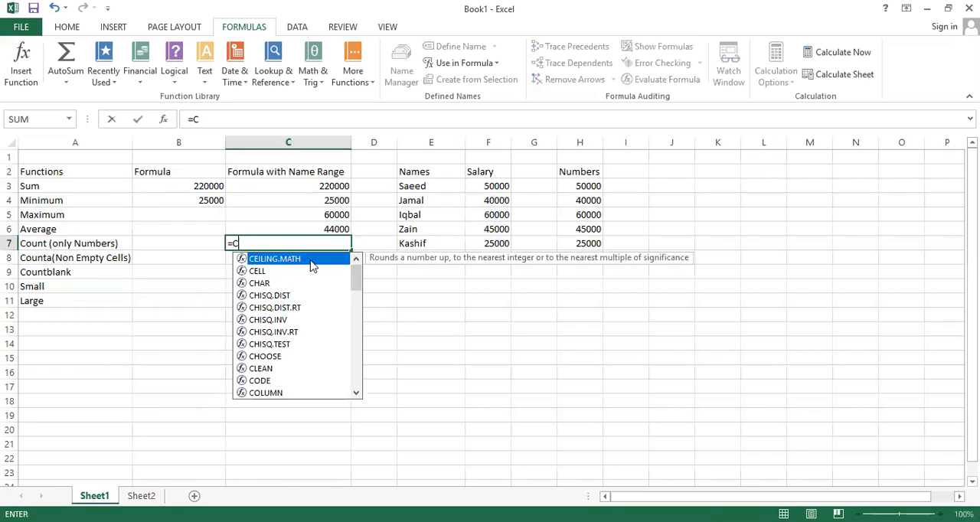
text(oun)
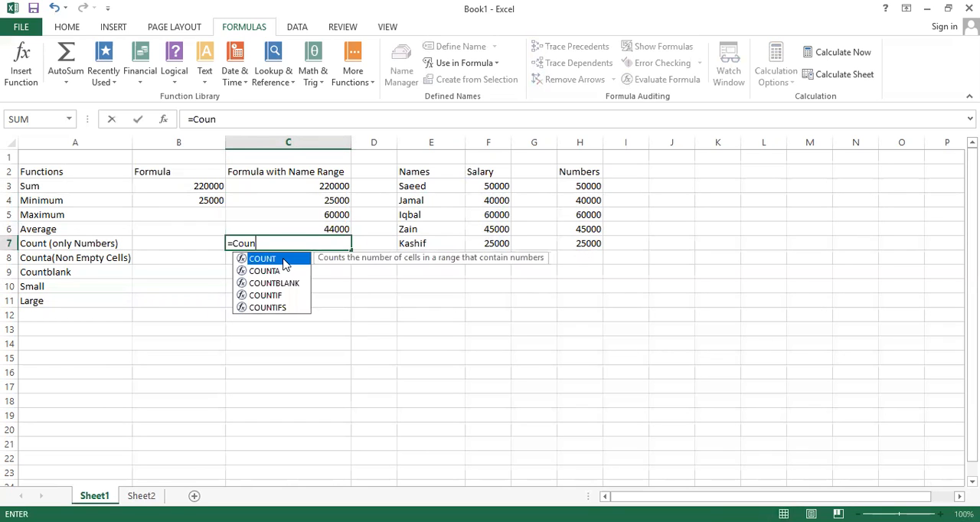
double_click(283, 263)
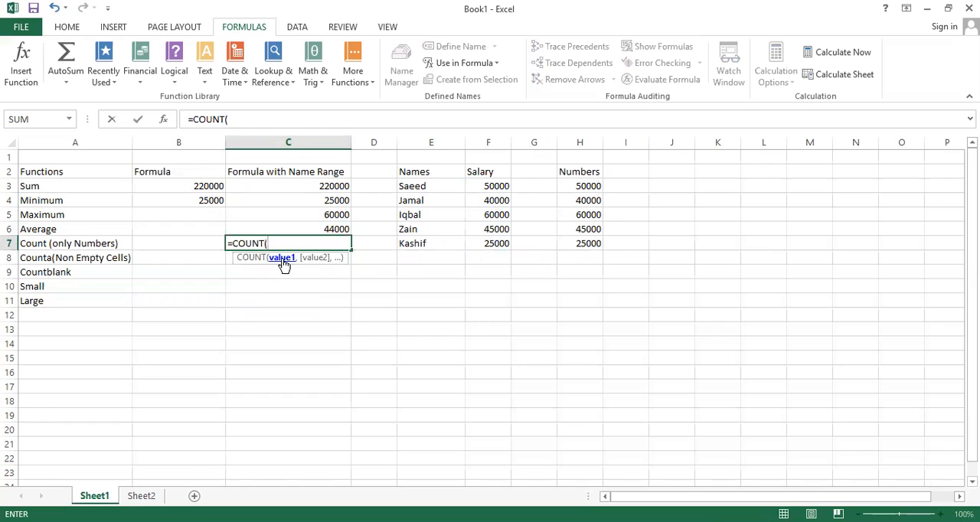
text(s)
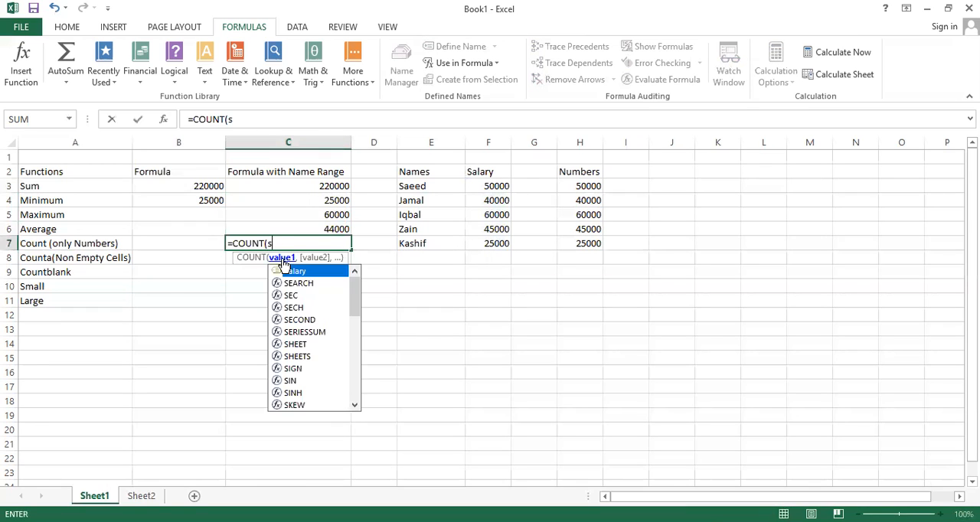
text(a)
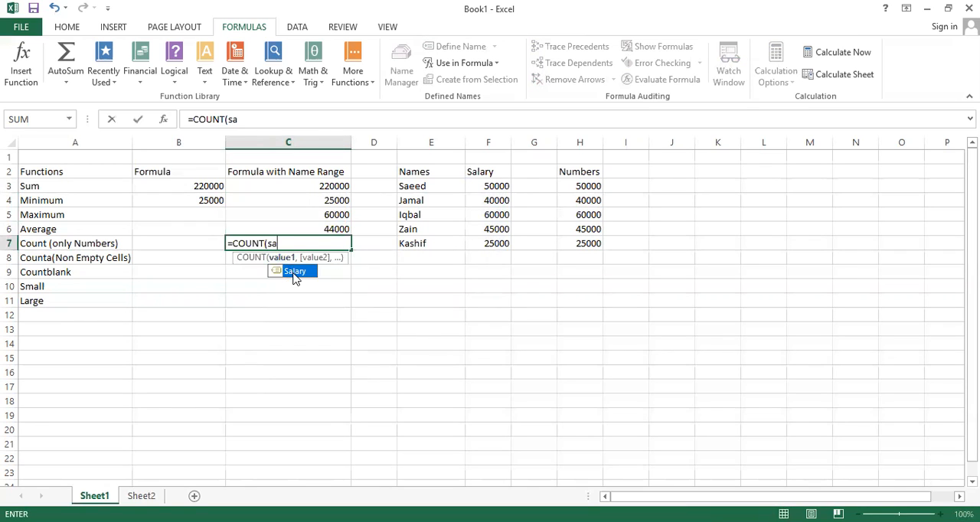
double_click(295, 272)
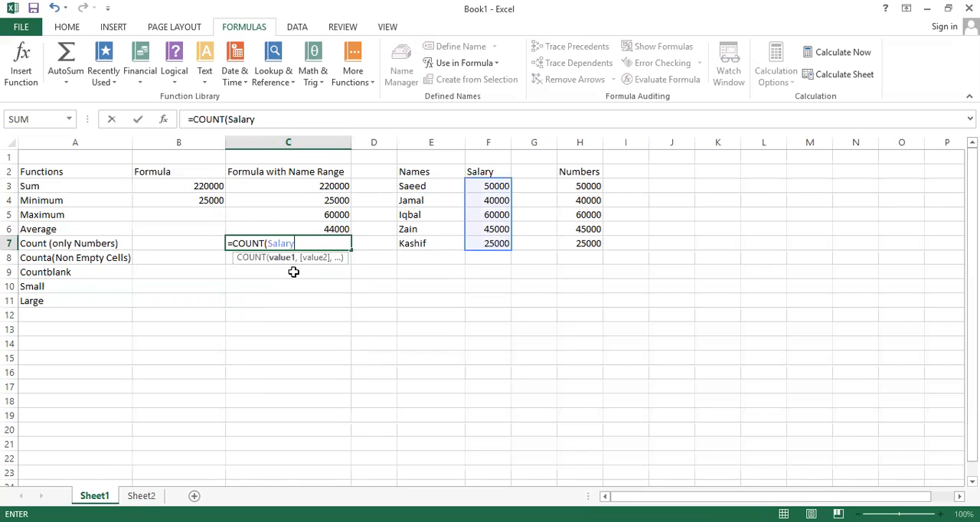
text())
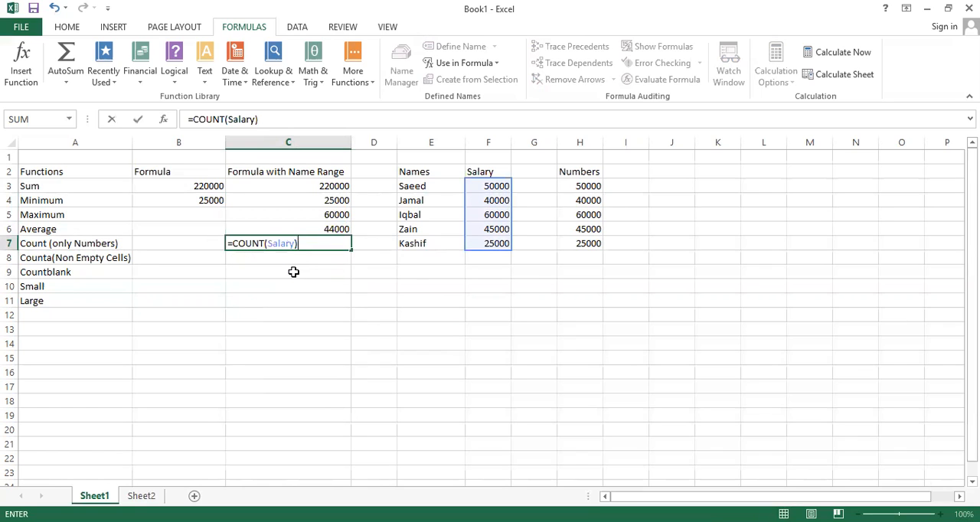
key(Return)
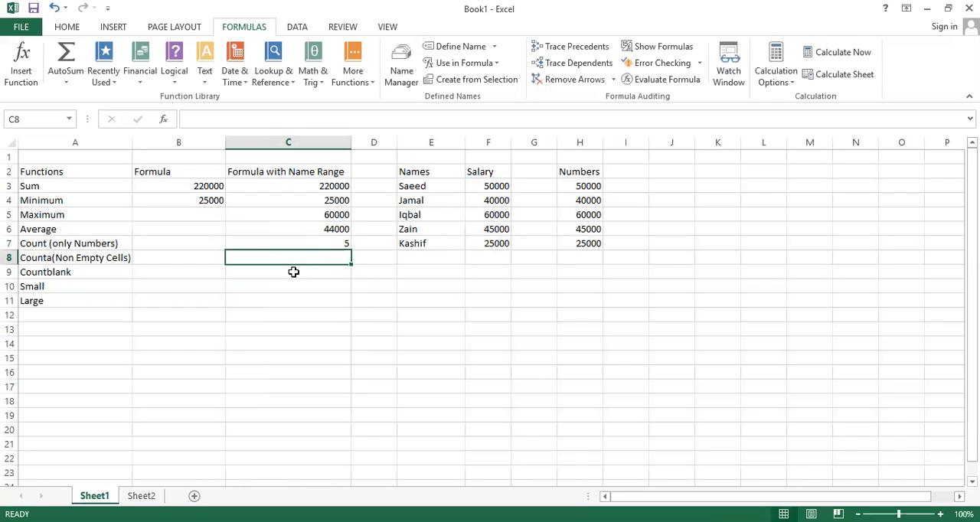
Step: Enter =COUNT(Names) in B7 to count numeric cells in the Names range, and compare it with the formula in C7
key(Up)
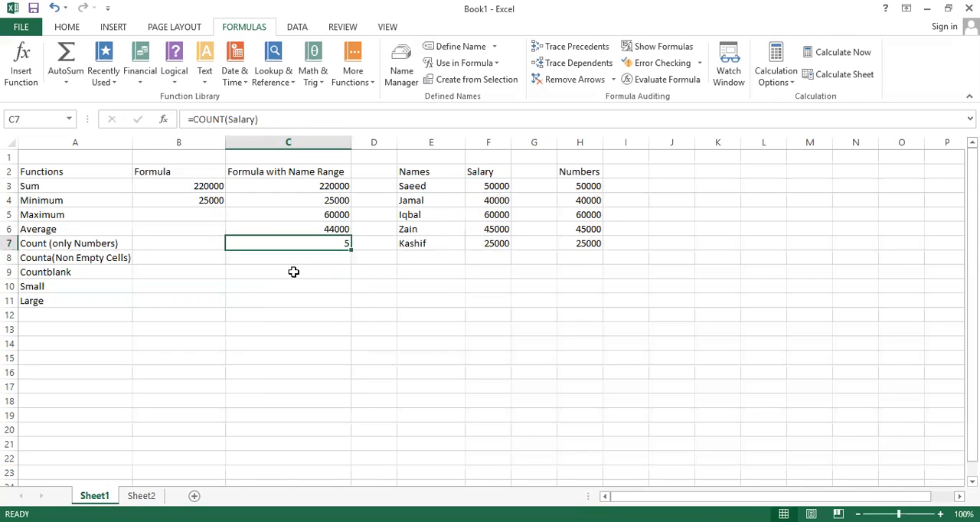
key(Left)
text(=)
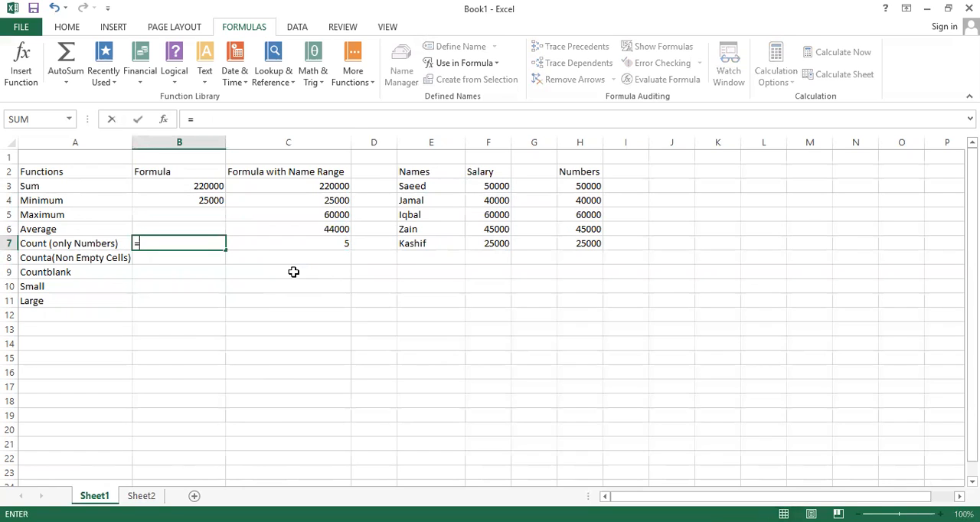
text(cou)
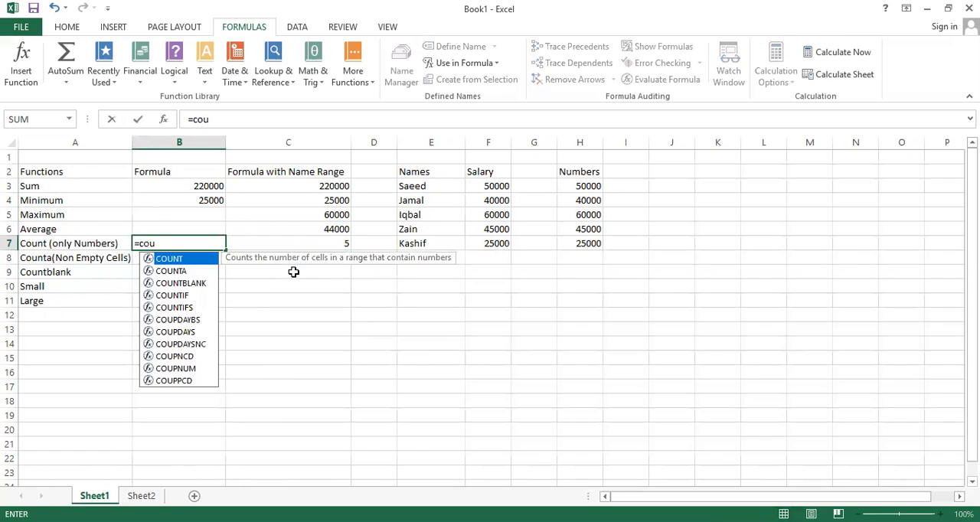
double_click(181, 265)
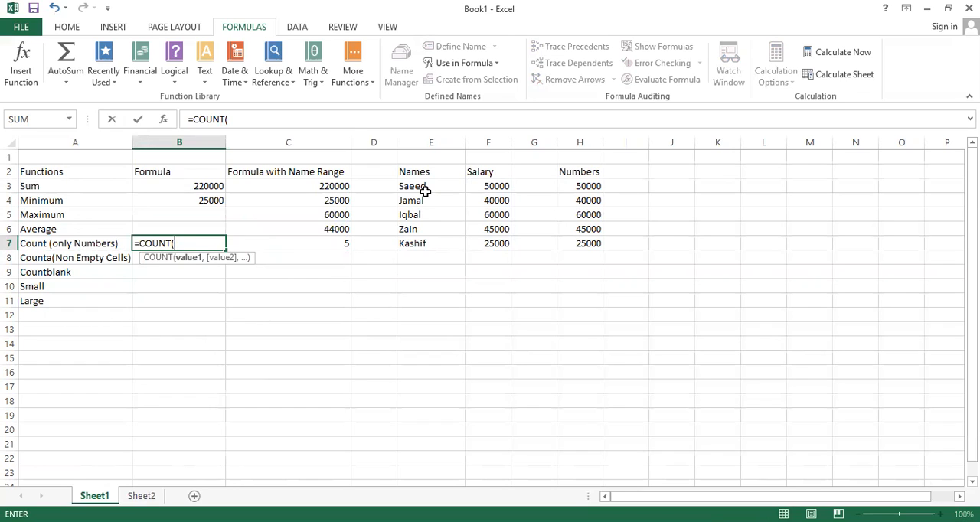
text(N)
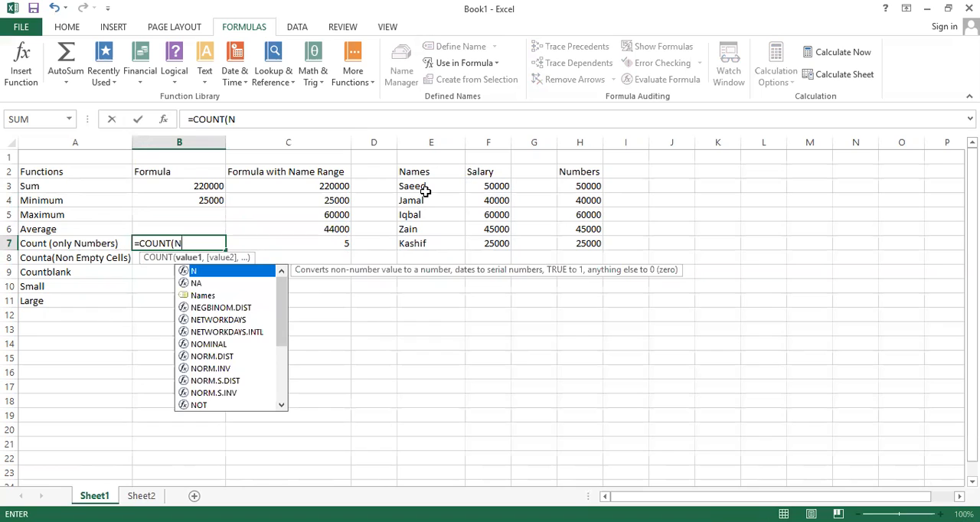
text(a)
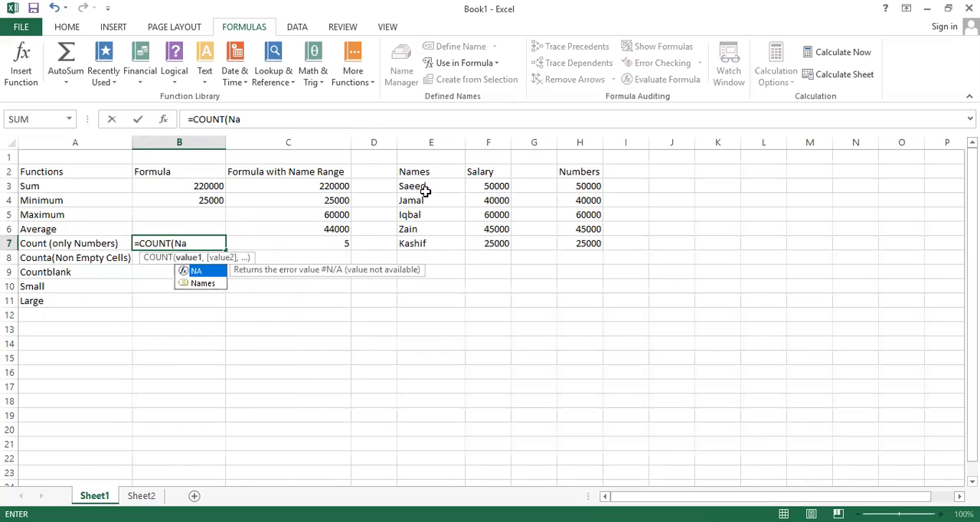
double_click(202, 283)
text())
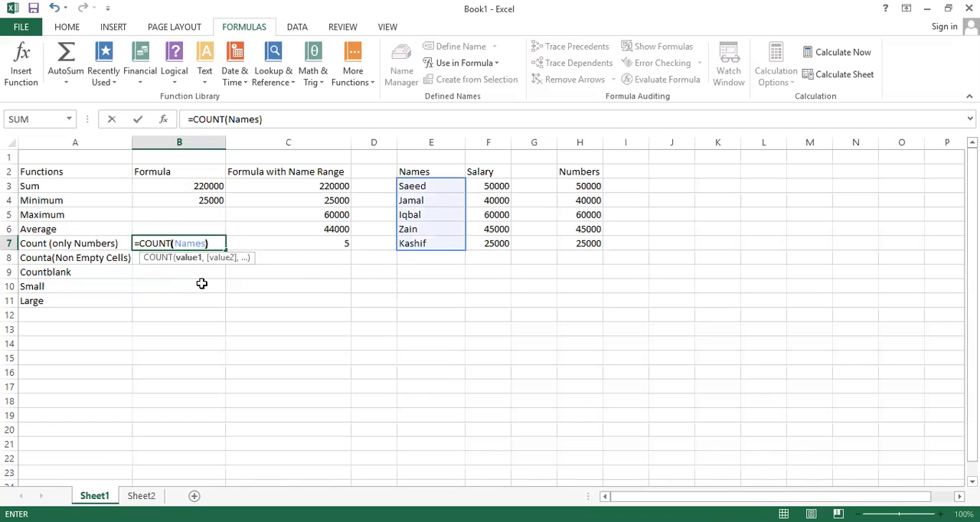
key(Return)
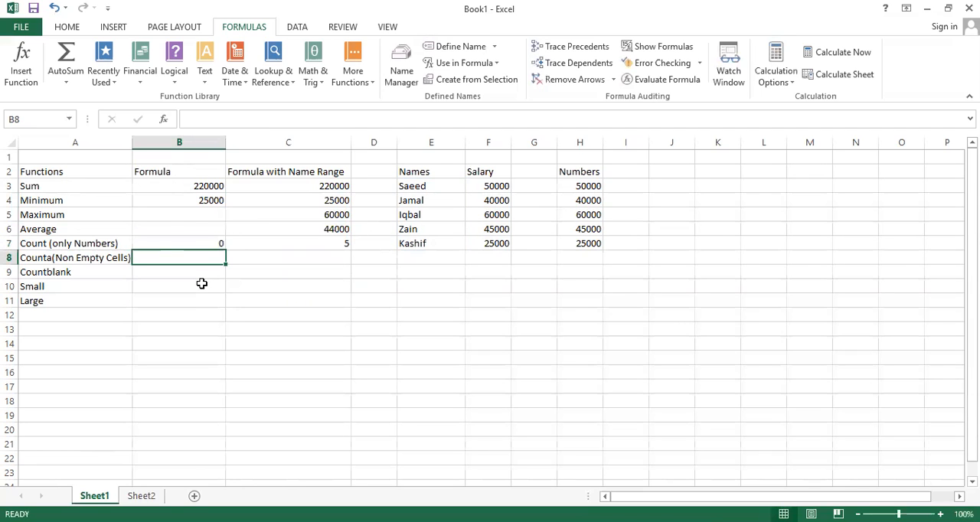
key(Up)
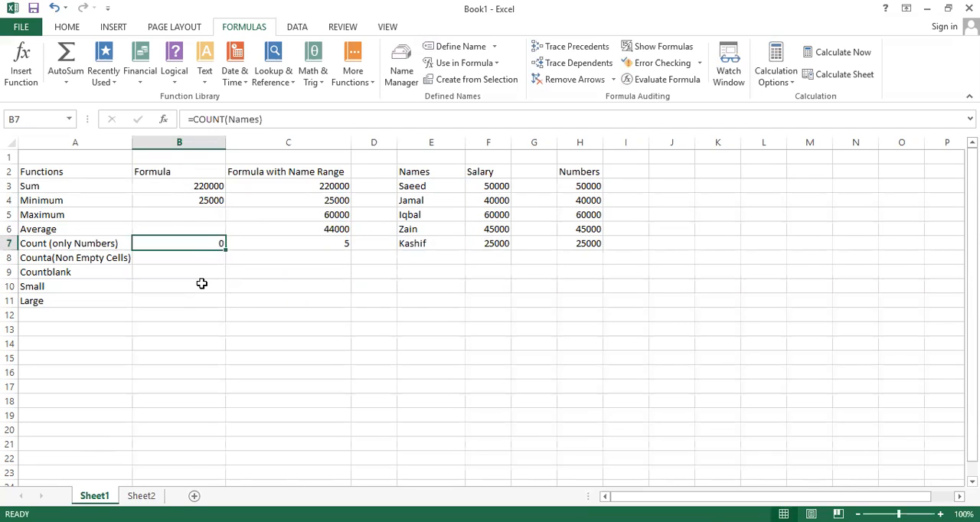
key(Right)
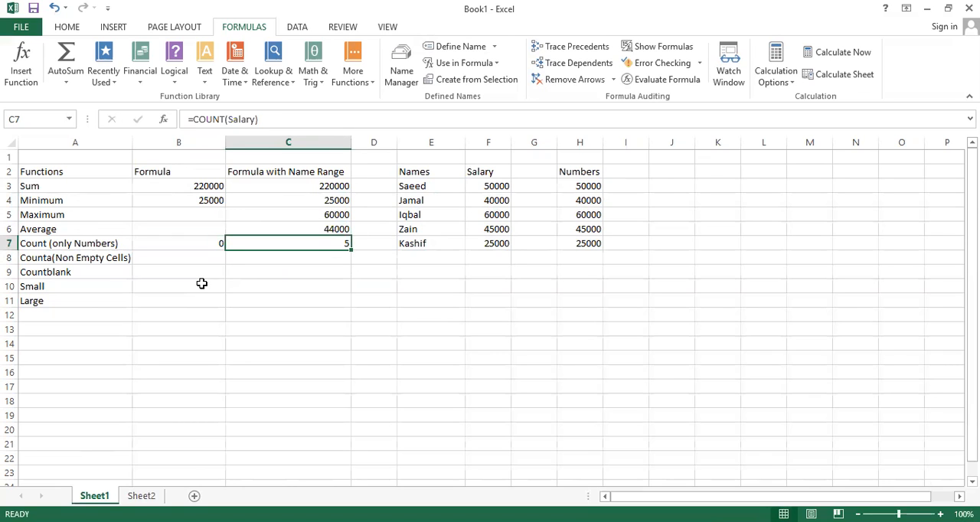
key(Left)
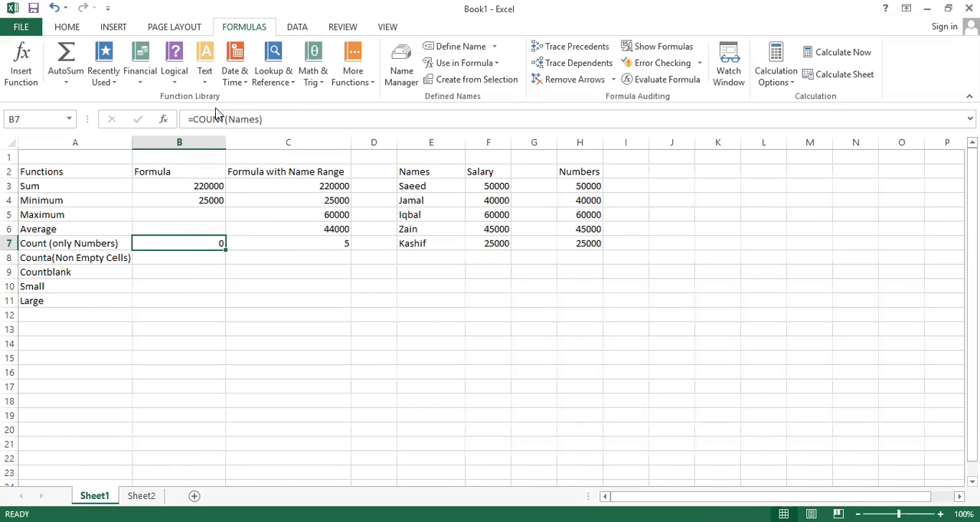
Step: Enter =COUNTA(H3:H7) in B8 to count the non-empty cells in the Numbers column
click(196, 259)
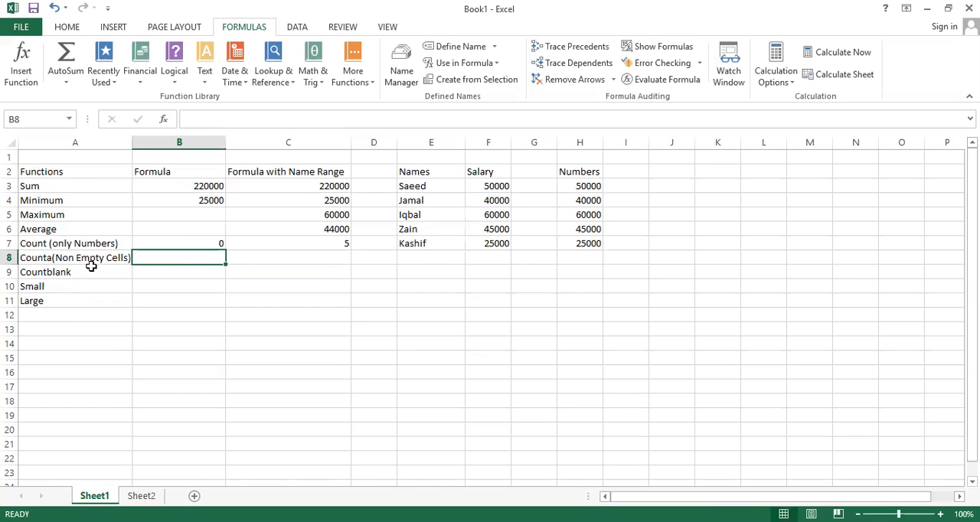
key(Right)
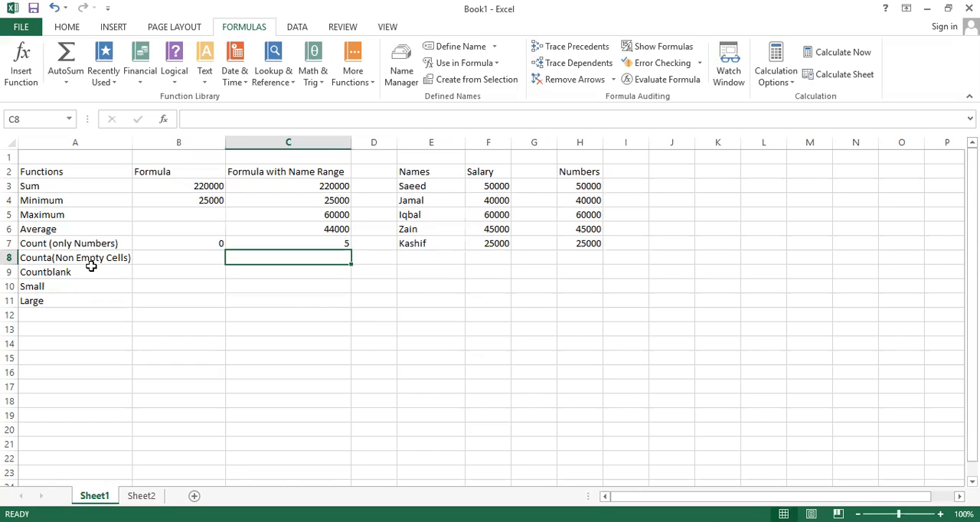
key(Left)
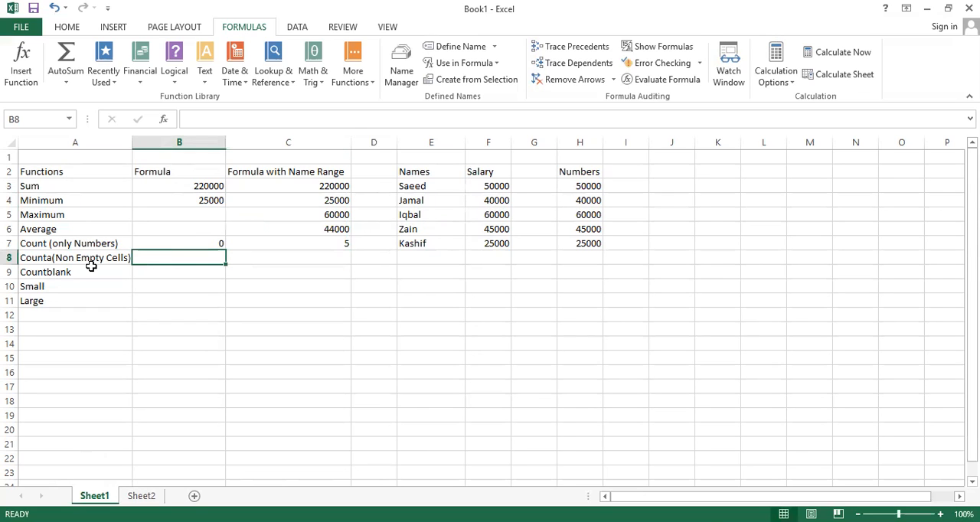
text(=)
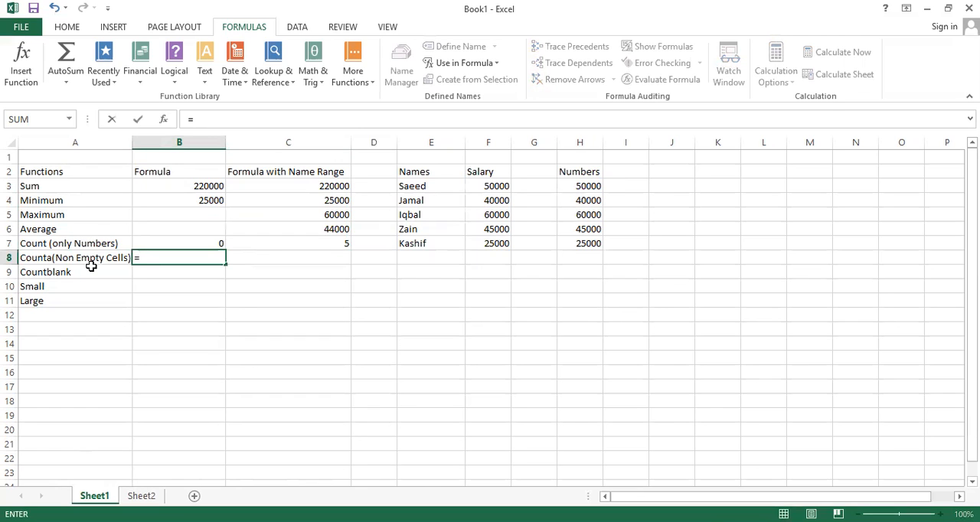
text(coun)
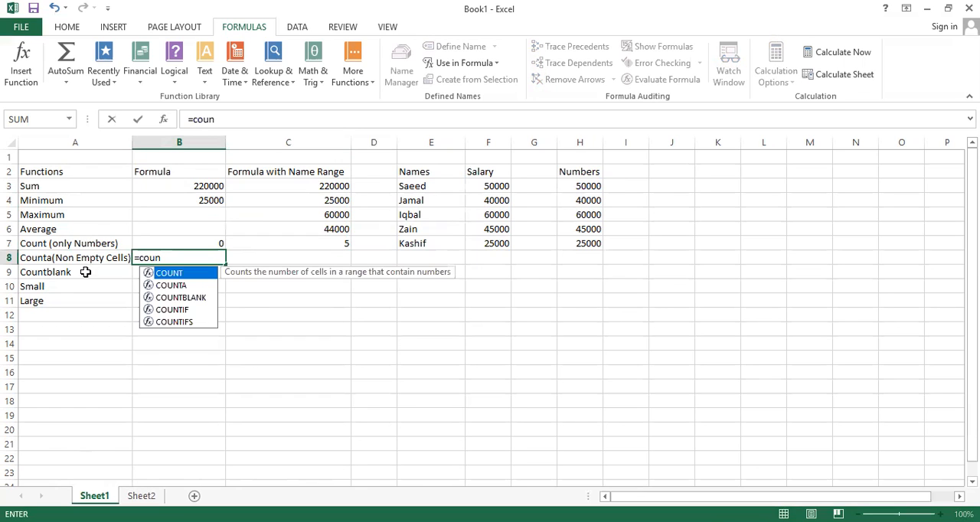
click(181, 286)
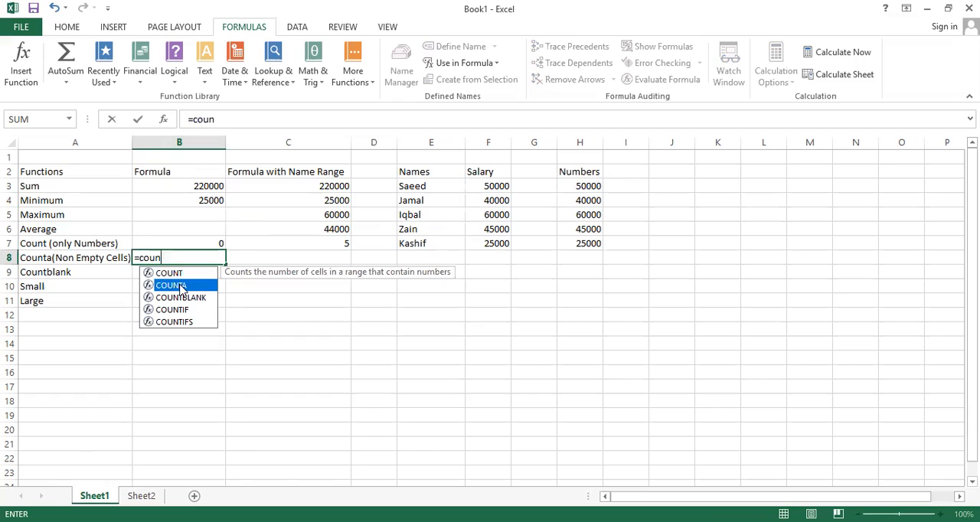
double_click(182, 286)
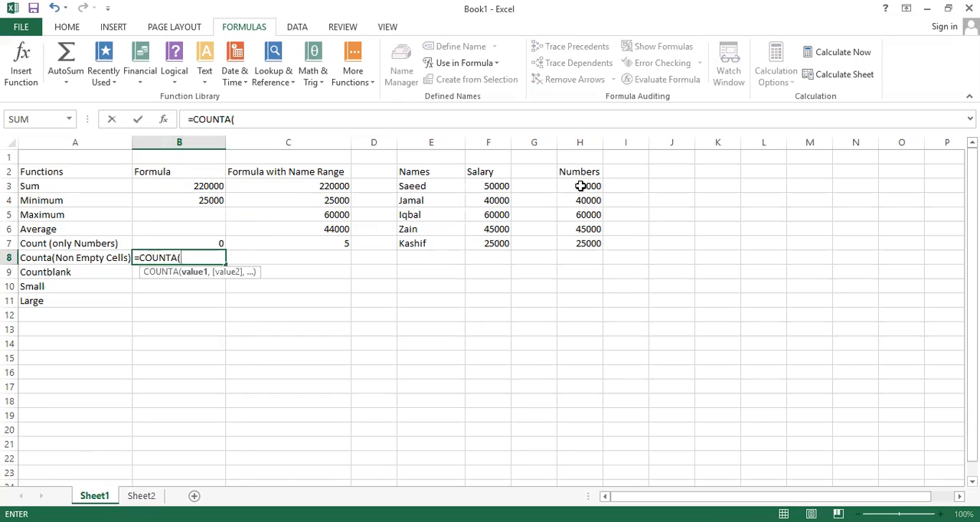
click(582, 186)
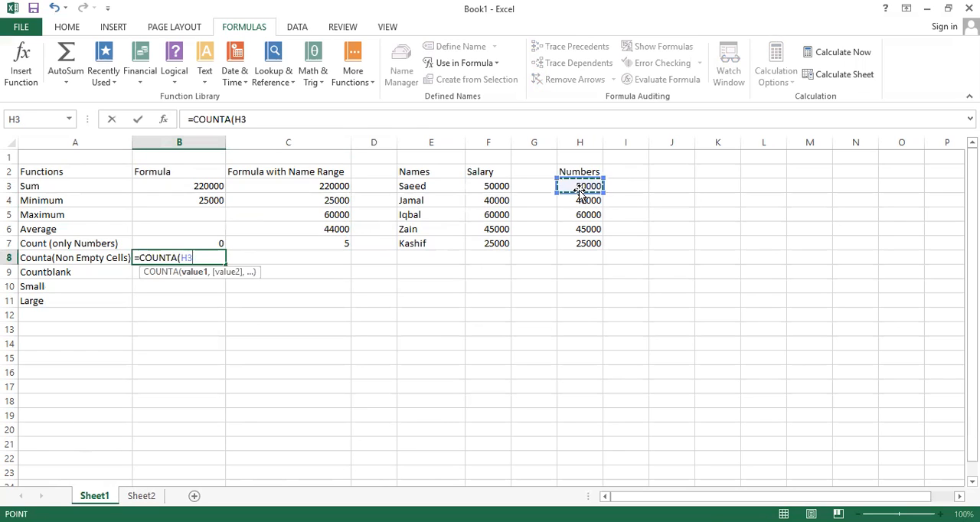
key(ctrl+shift+Down)
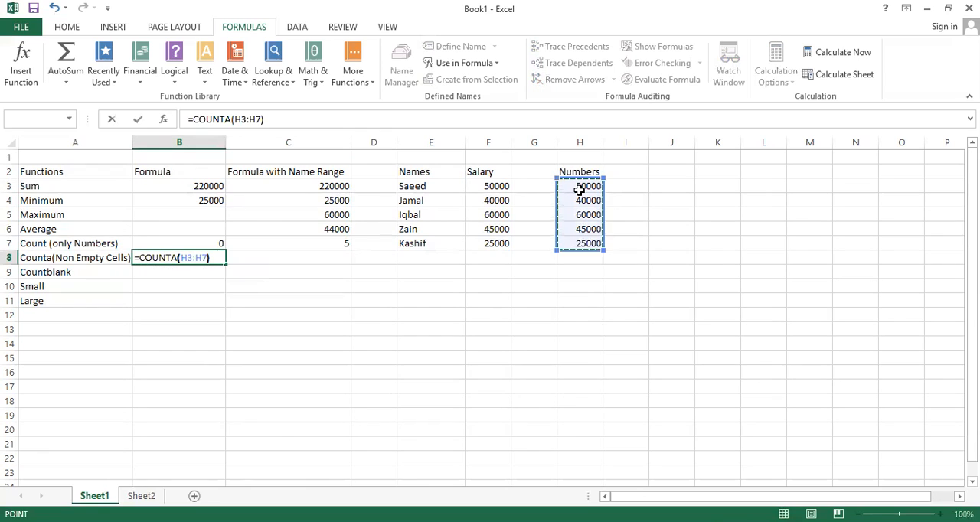
key(Return)
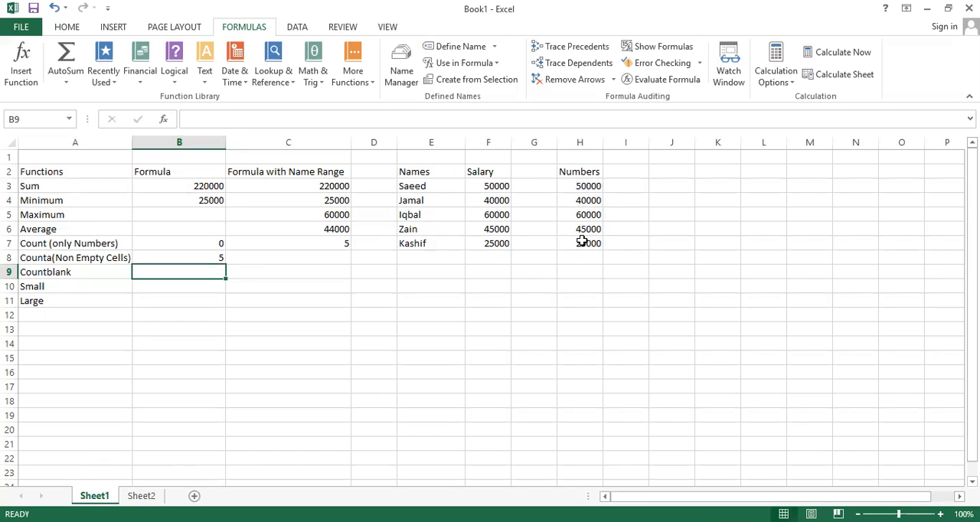
Step: Clear H5 in the Numbers column to test the COUNTA formula, and undo the deletion
click(587, 216)
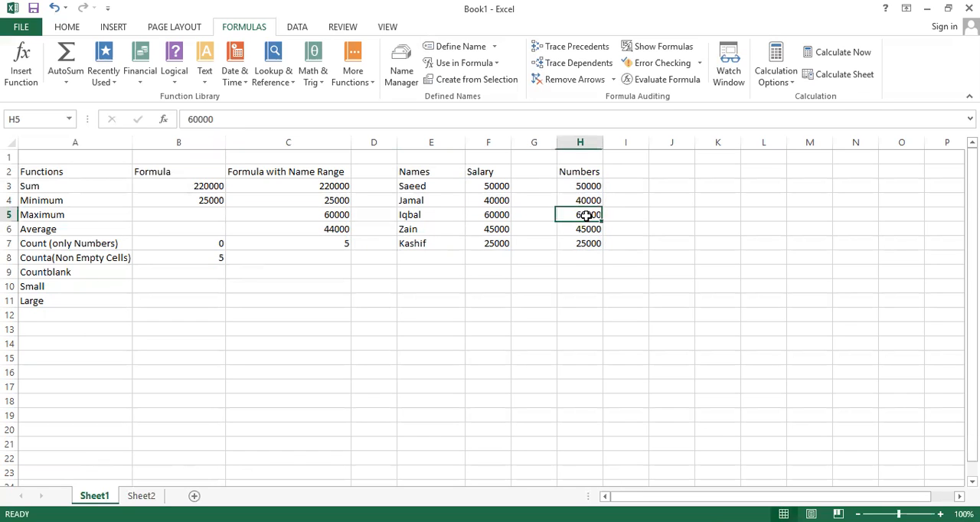
key(Delete)
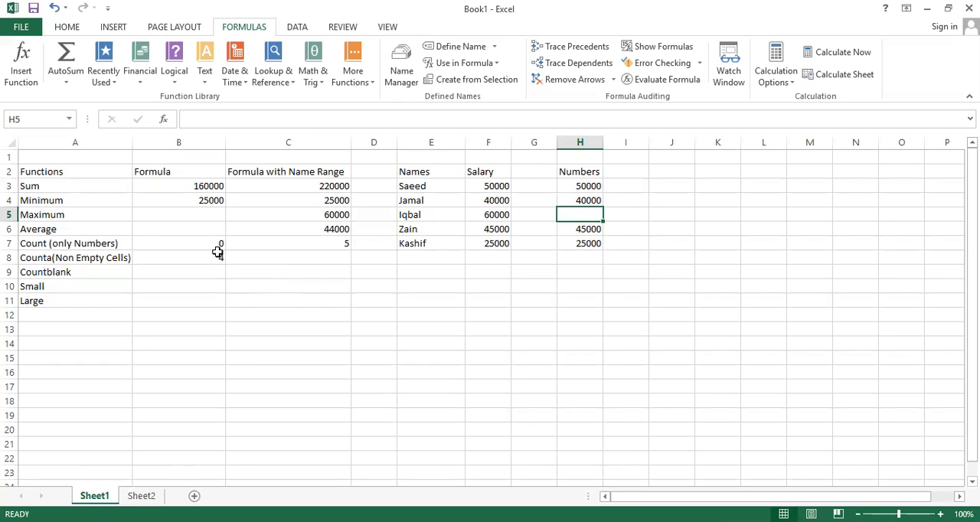
click(54, 10)
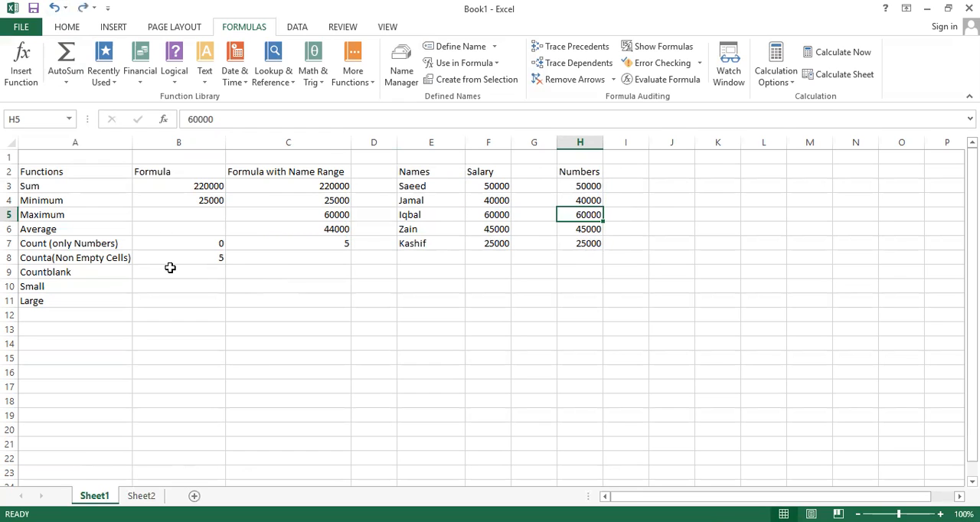
Step: Enter =COUNTA(Salary) in C8 to count the non-empty salary cells using the named range
click(268, 258)
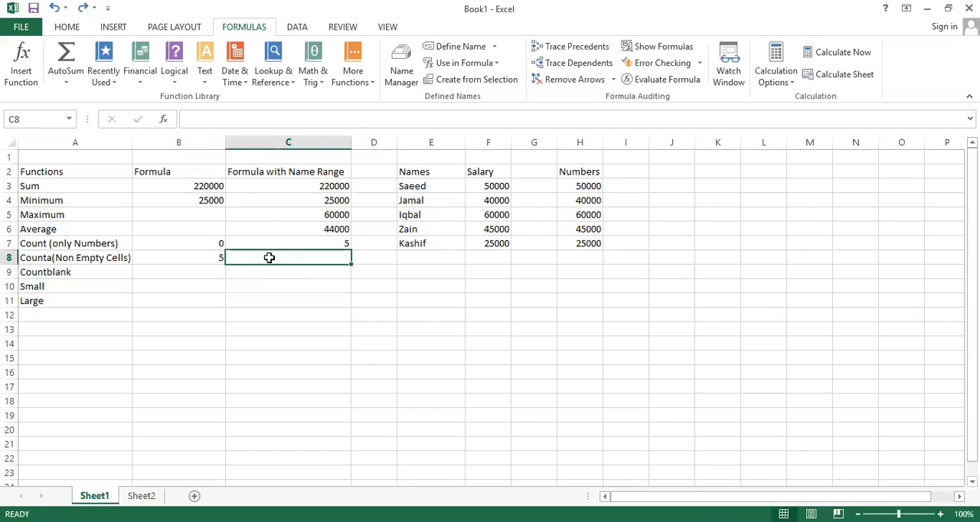
text(=)
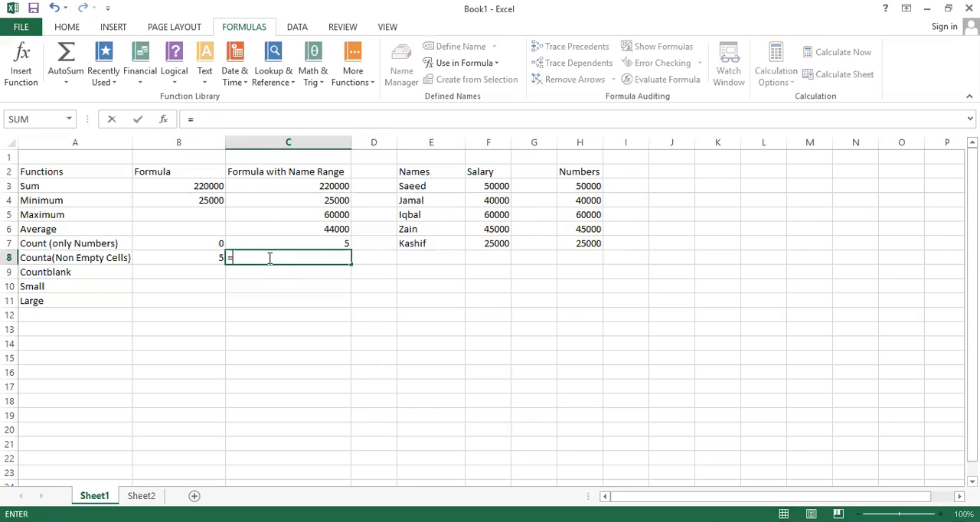
text(cou)
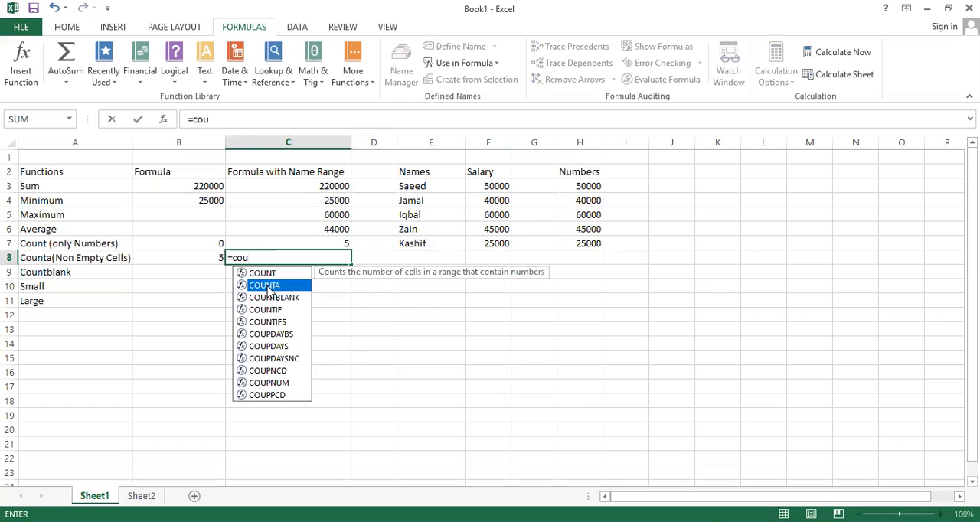
double_click(267, 286)
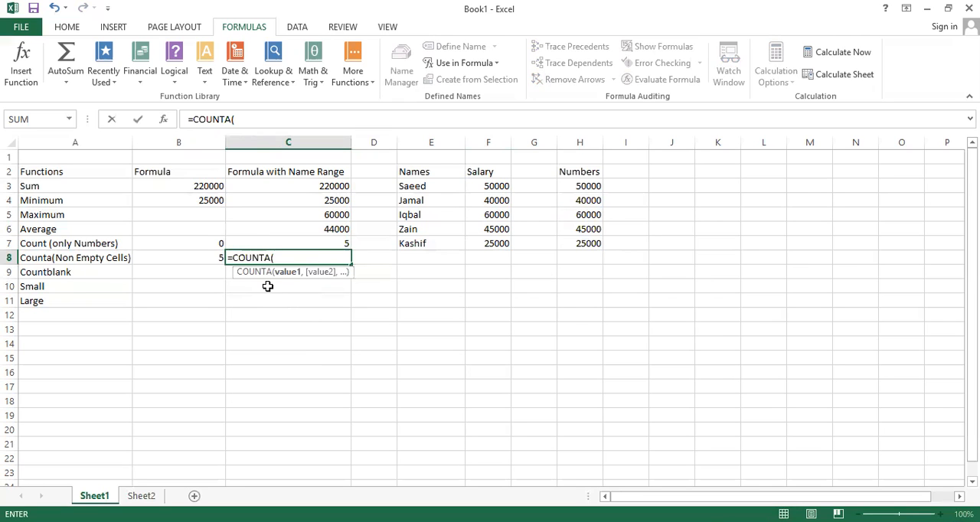
text(S)
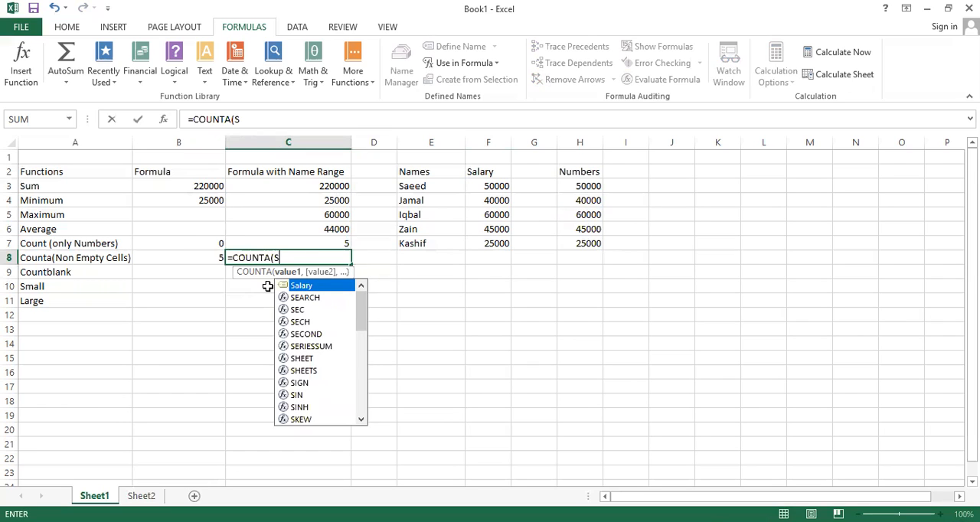
key(Tab)
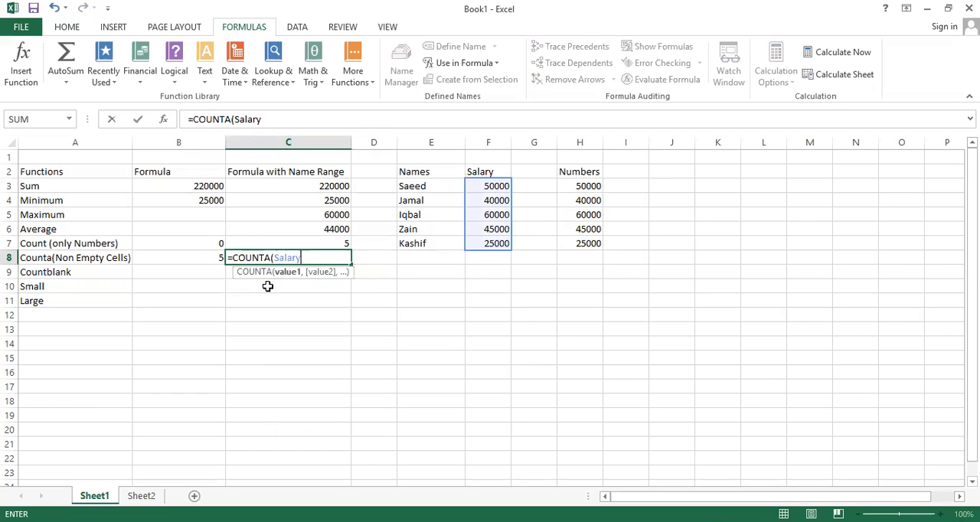
text())
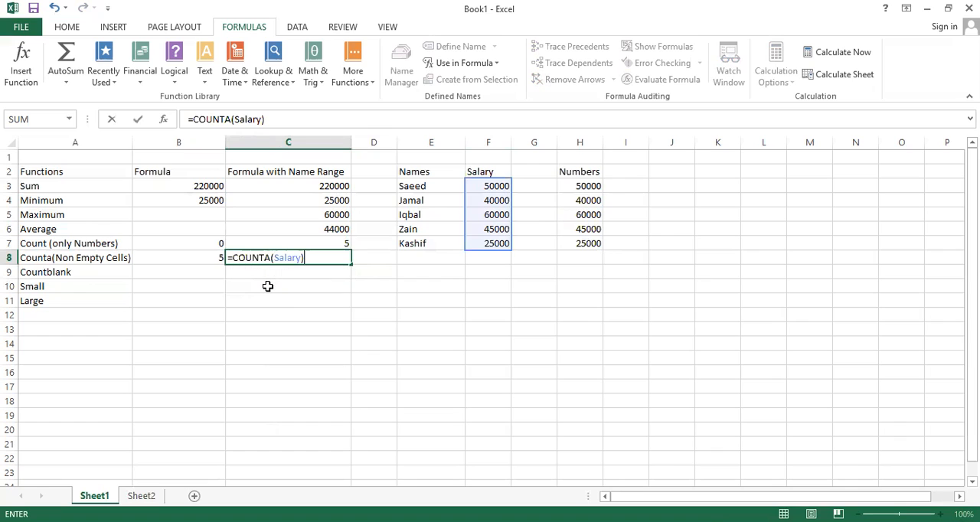
key(Return)
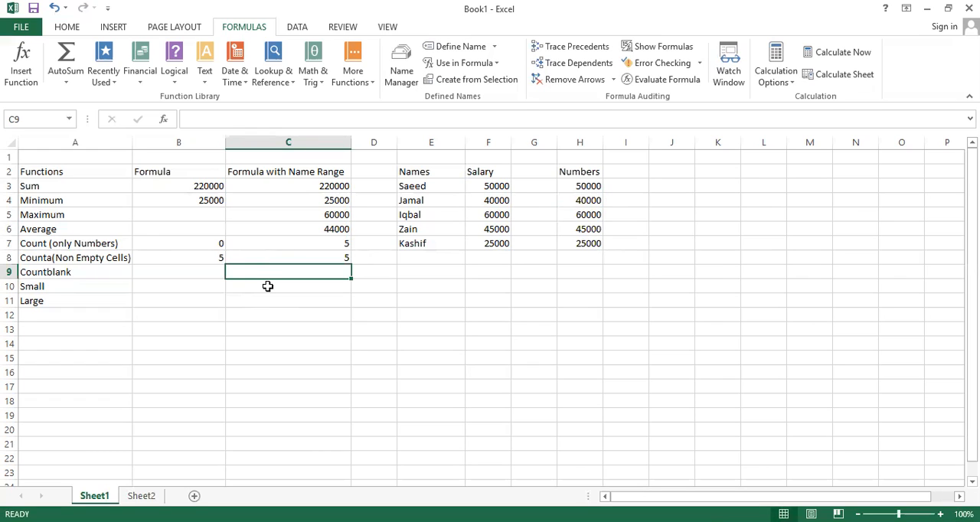
Step: Enter =COUNTBLANK(H3:H7) in B9 to count the blank cells in the Numbers column
key(Left)
text(=)
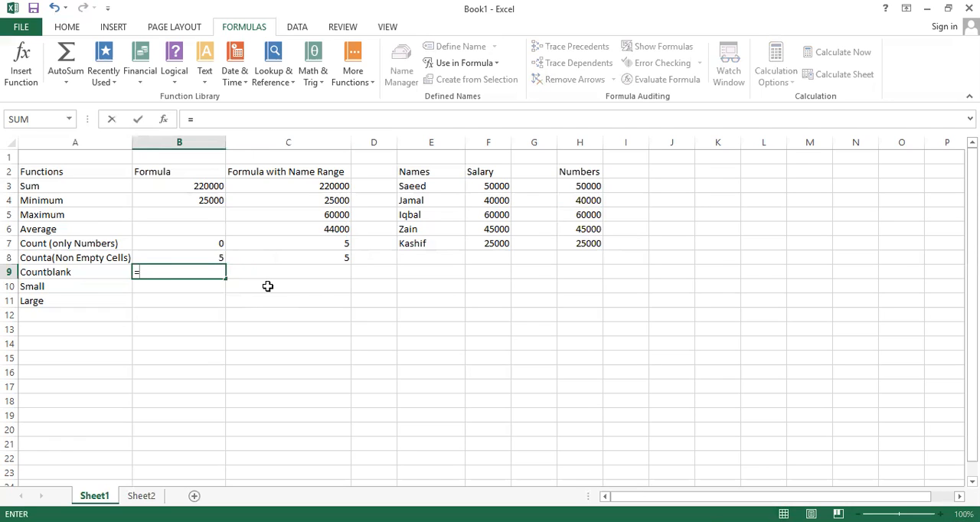
text(count)
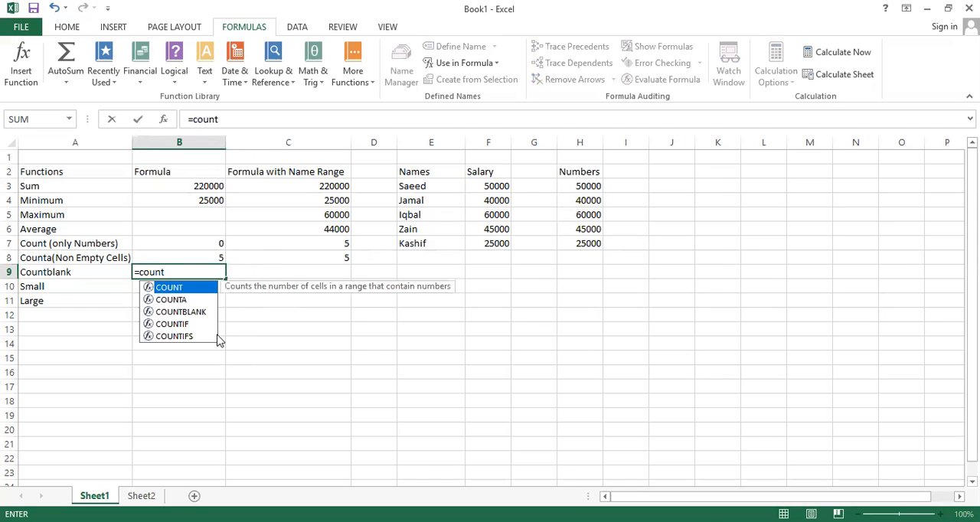
click(196, 312)
double_click(196, 312)
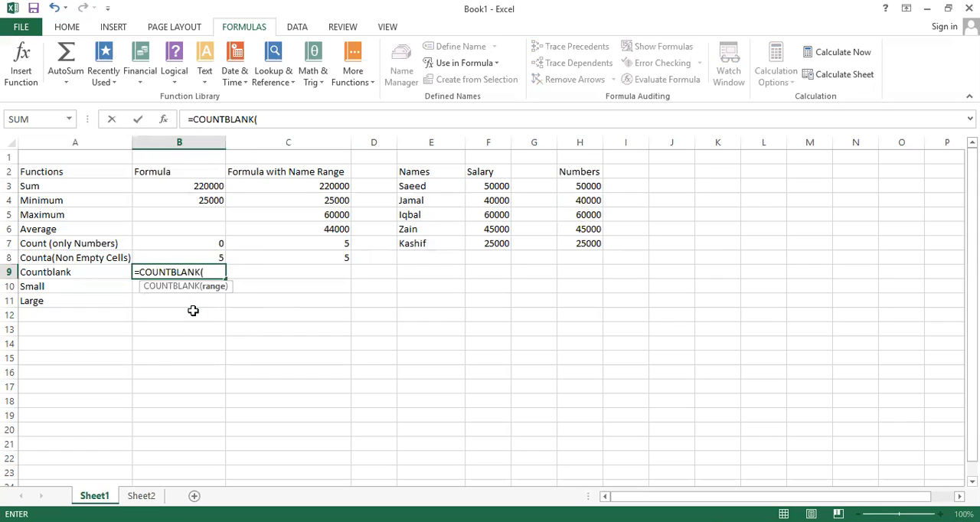
click(571, 186)
key(ctrl+shift+Down)
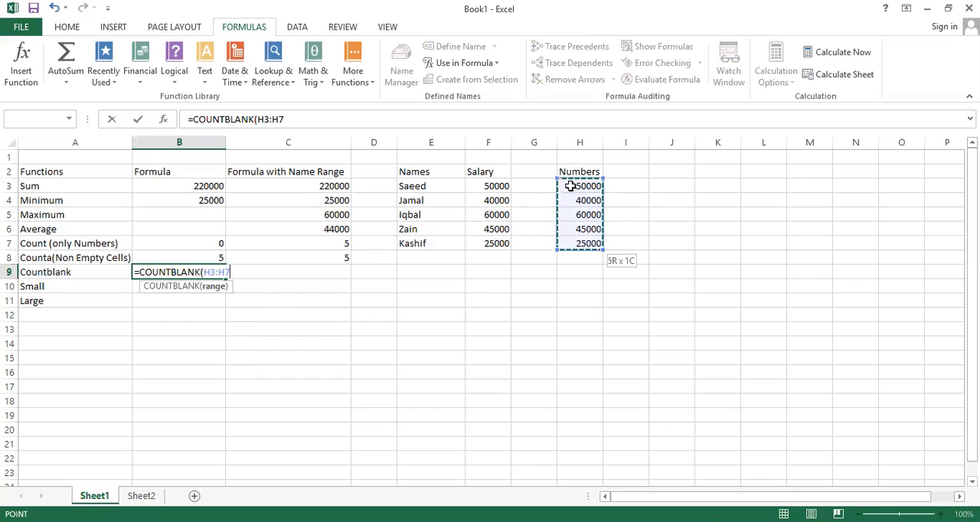
text())
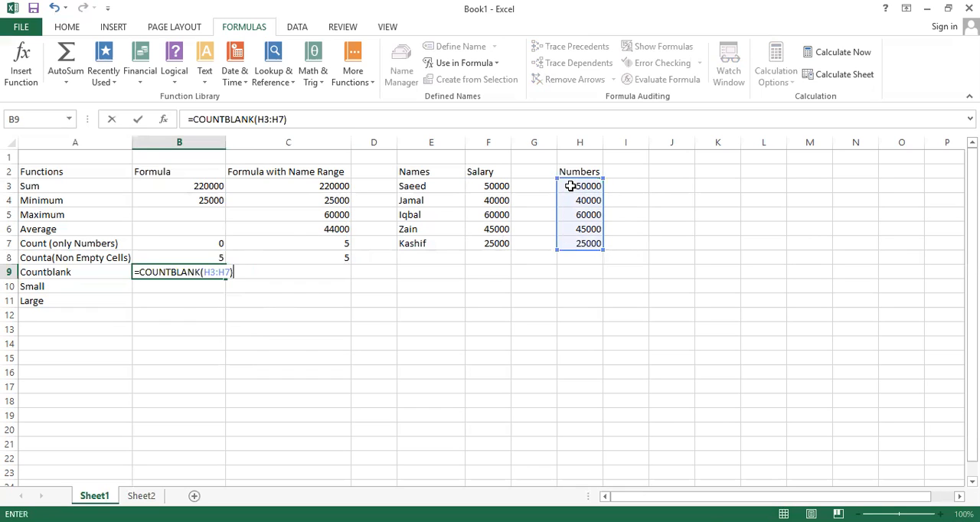
key(Return)
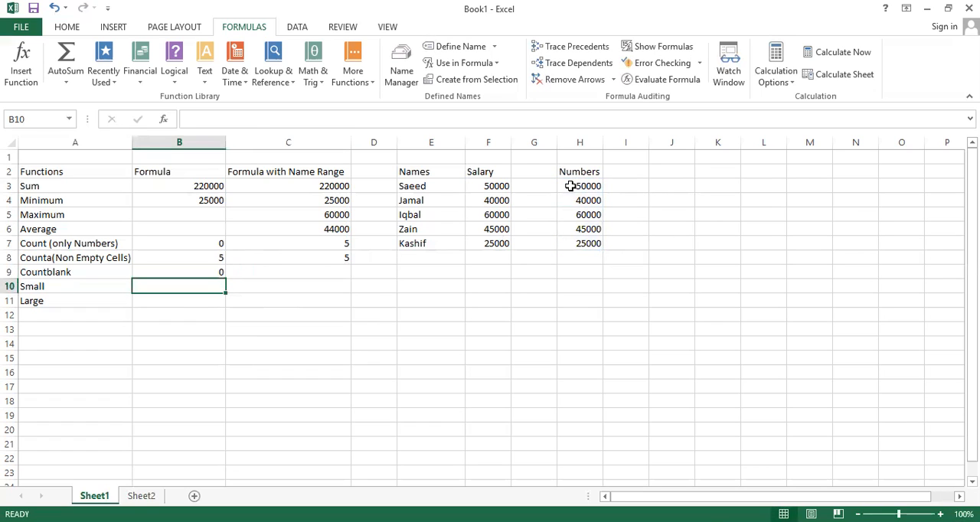
key(Up)
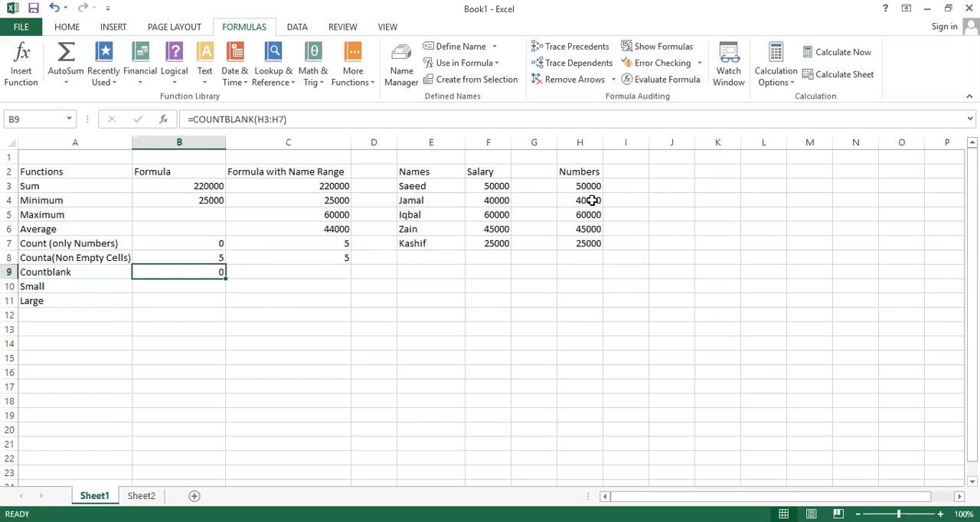
Step: Clear H4 in the Numbers column to test the COUNTBLANK formula, and undo the deletion
click(592, 200)
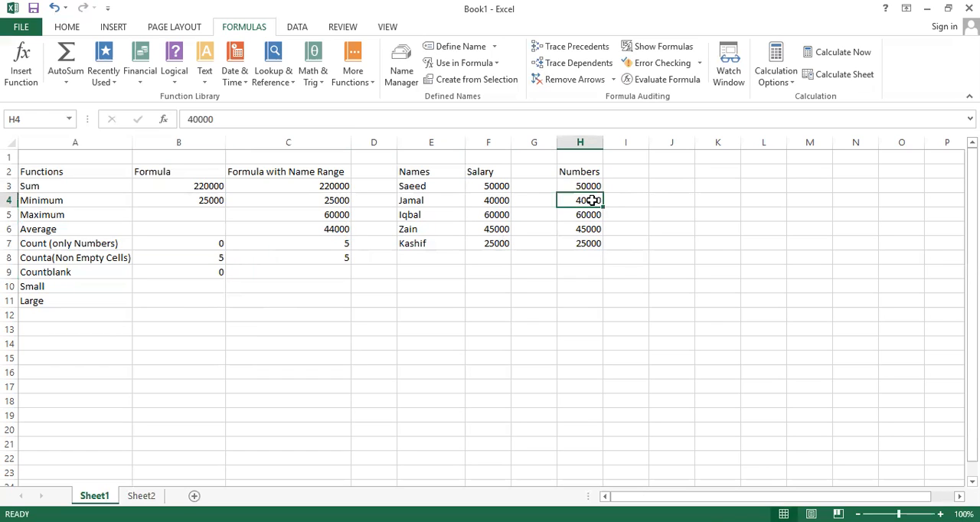
key(Delete)
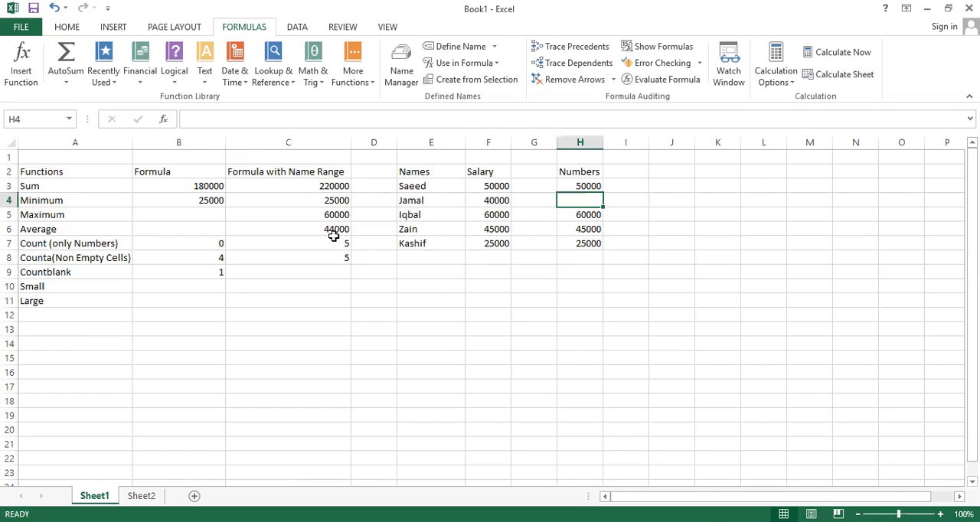
click(54, 7)
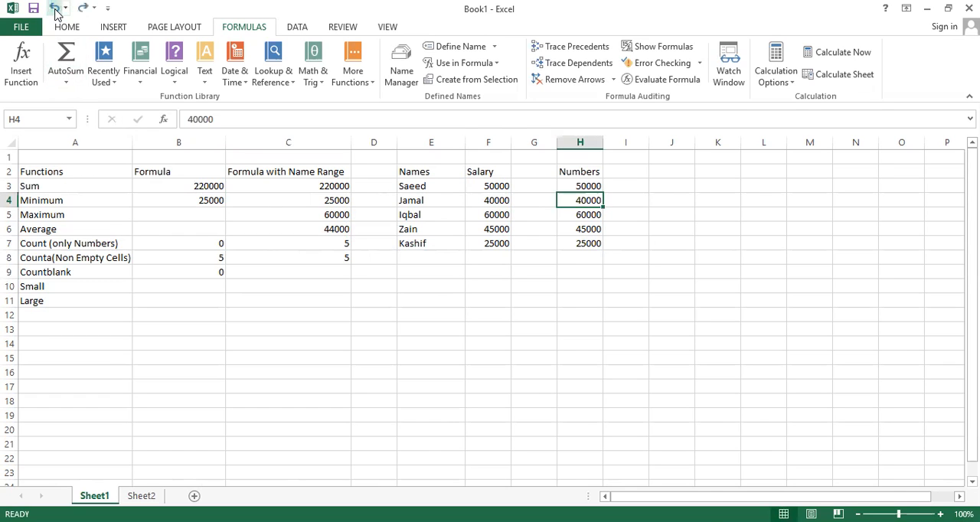
Step: Enter =COUNTBLANK(Names) in C9 to count blank cells in the Names range, and check the formula
click(317, 272)
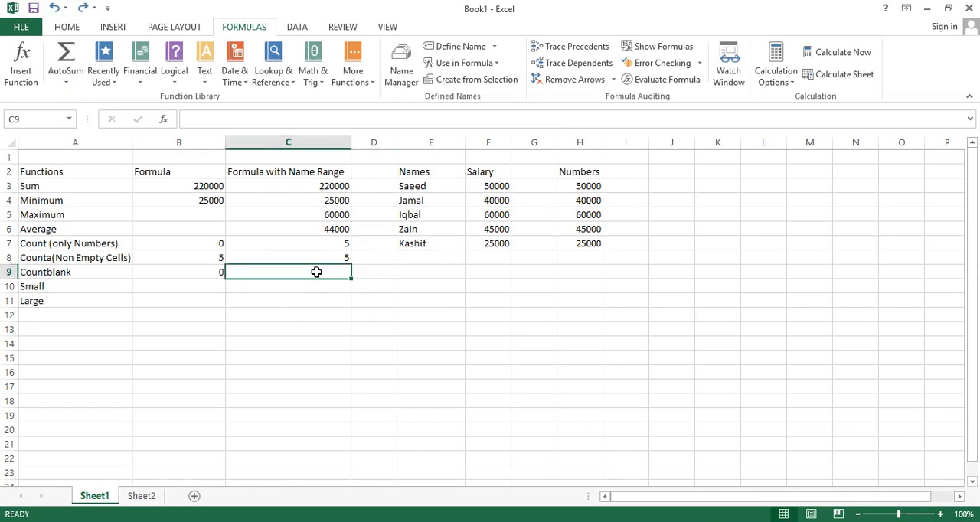
text(=)
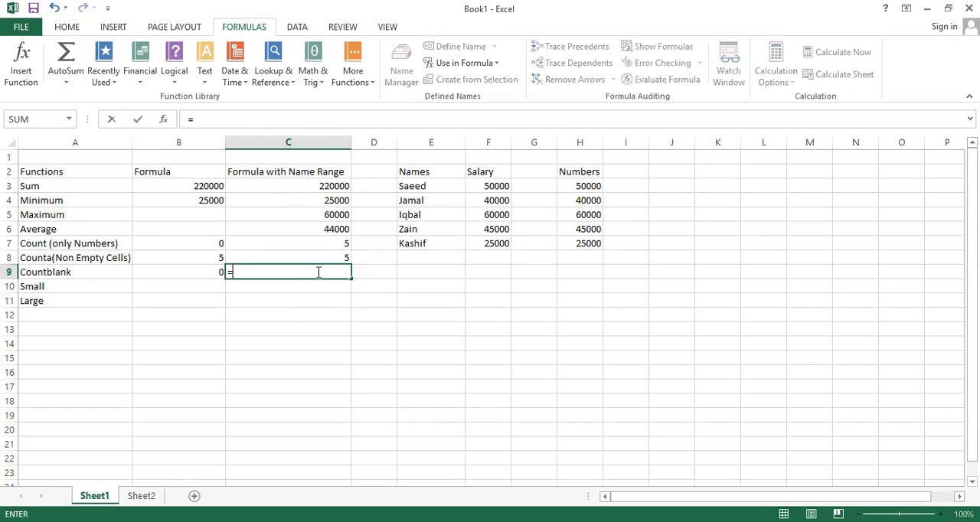
text(c)
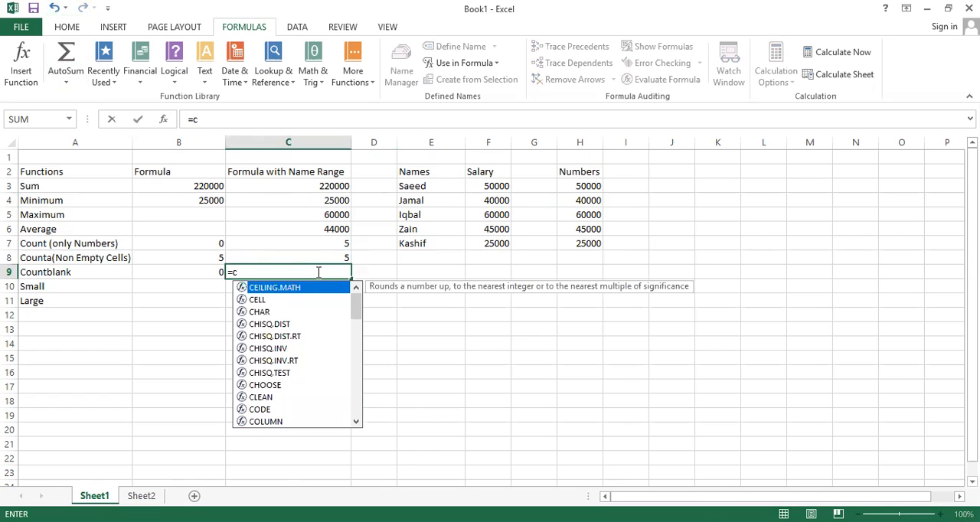
text(o)
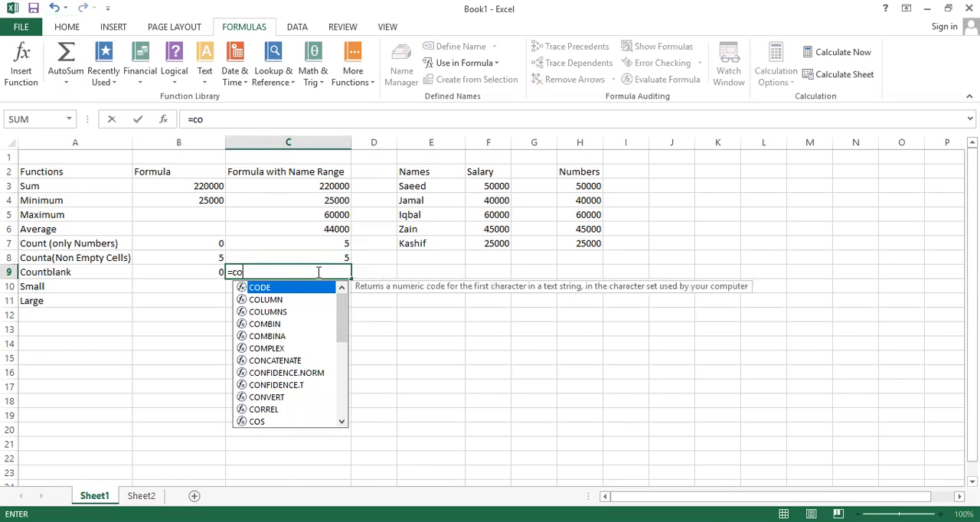
text(unt)
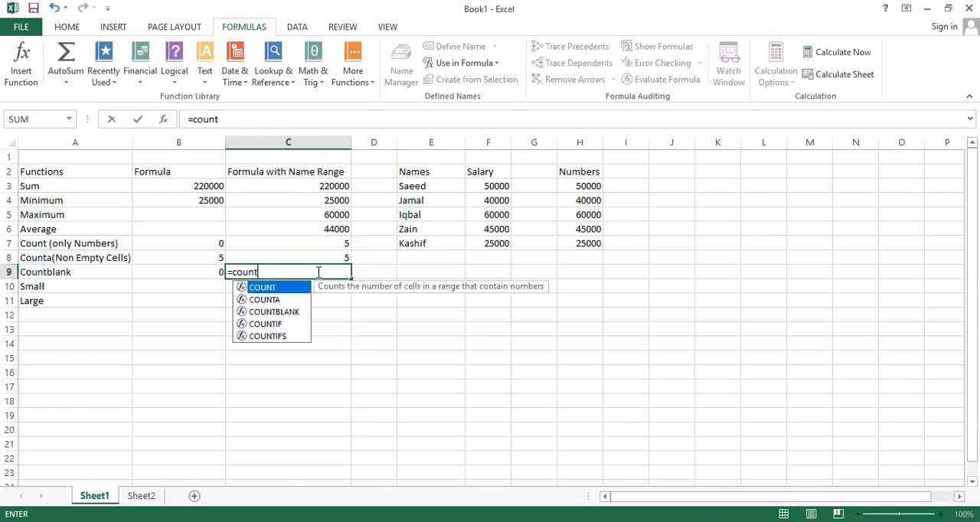
click(290, 317)
double_click(290, 317)
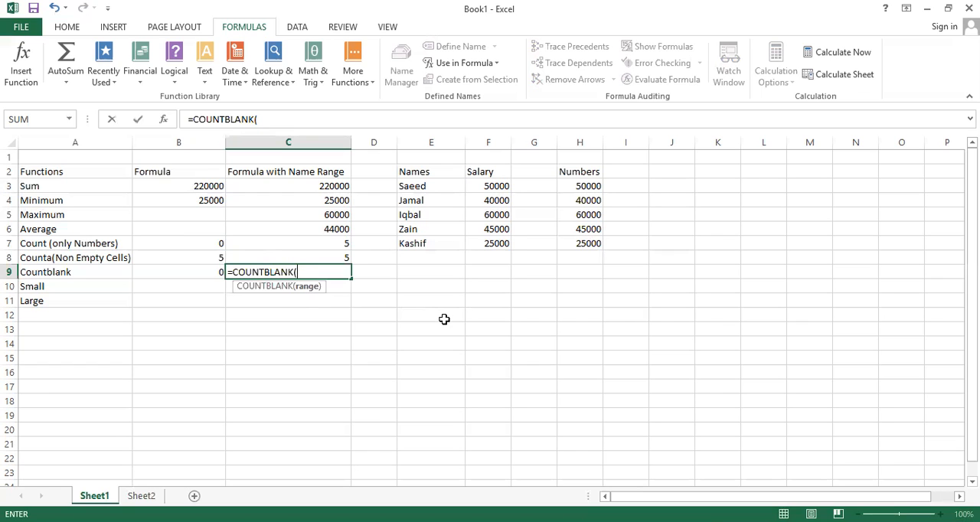
text(N)
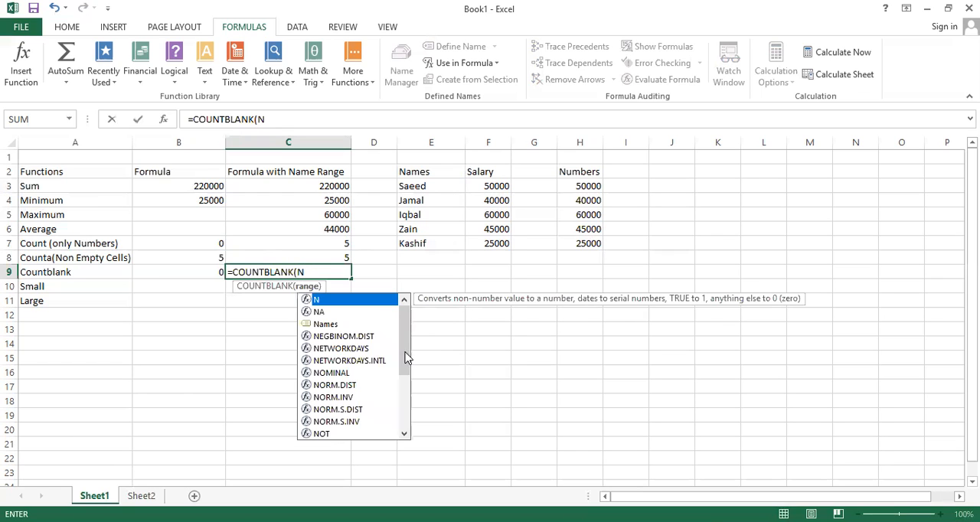
click(344, 324)
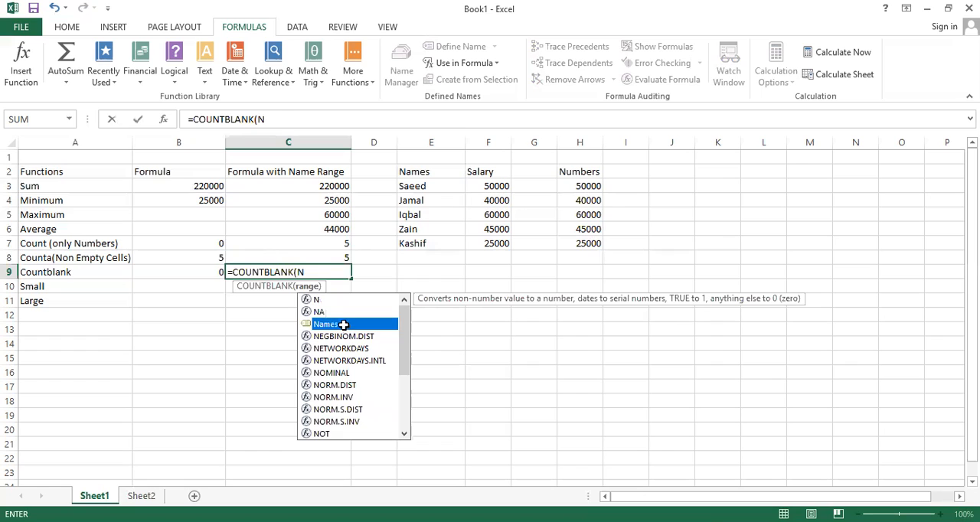
double_click(344, 325)
text())
key(Return)
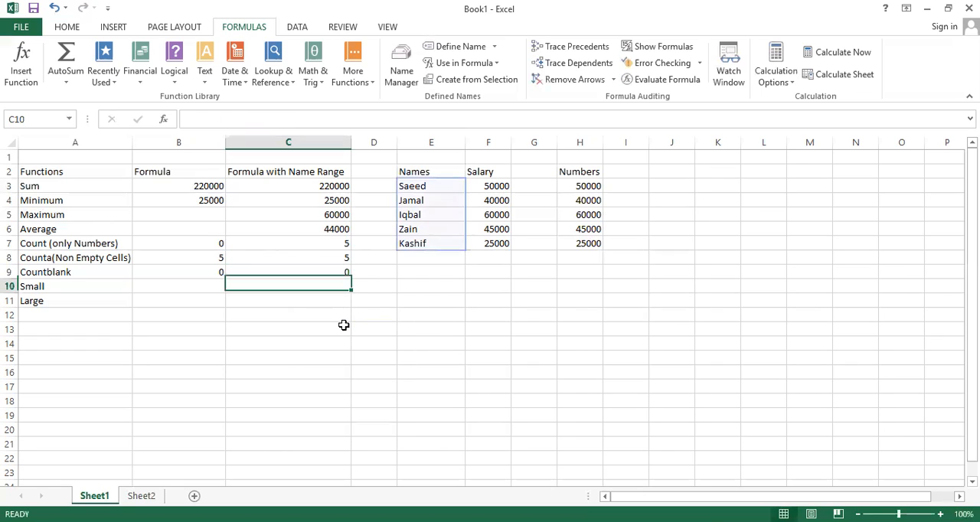
click(291, 272)
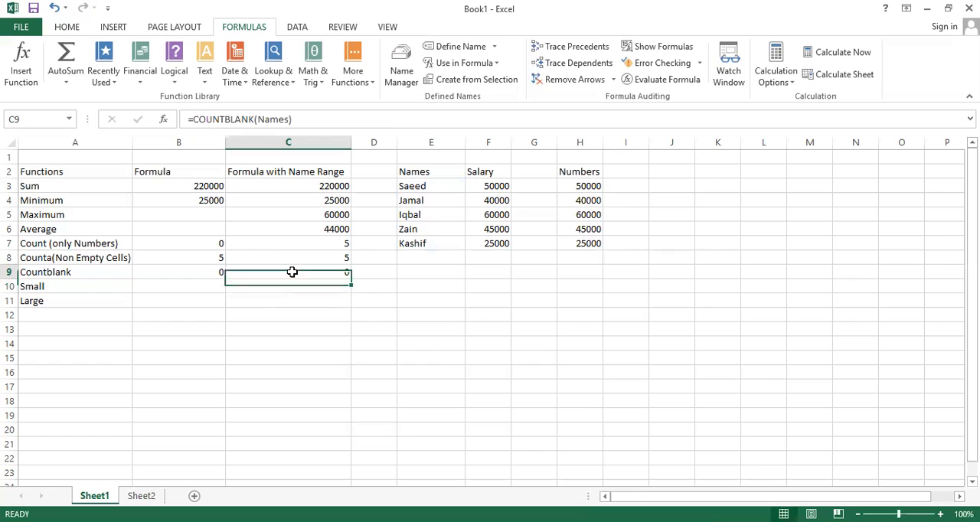
Step: Clear E4 in the Names column to test the named-range COUNTBLANK formula, and undo the deletion
click(412, 200)
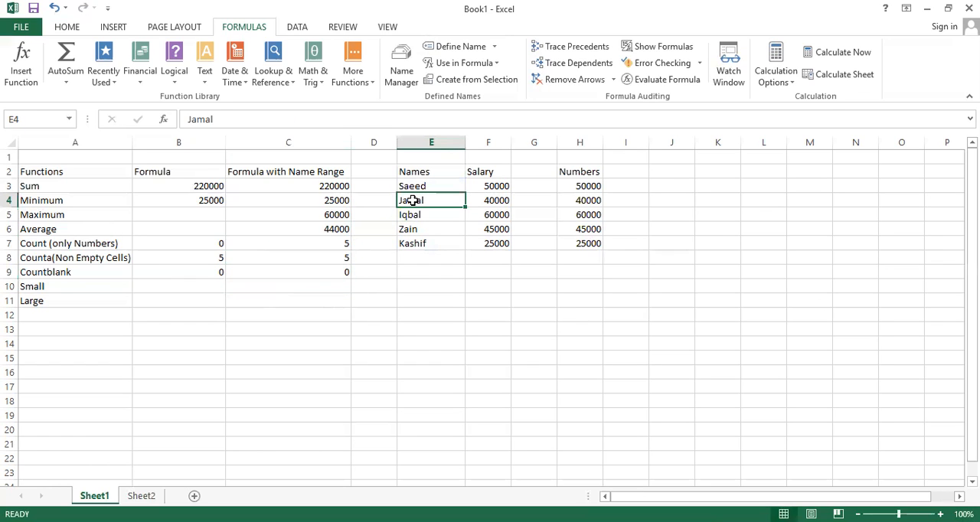
key(Delete)
click(54, 8)
Step: Enter =SMALL(H3:H7,2) in B10 to return the second smallest value in the Numbers column
click(274, 287)
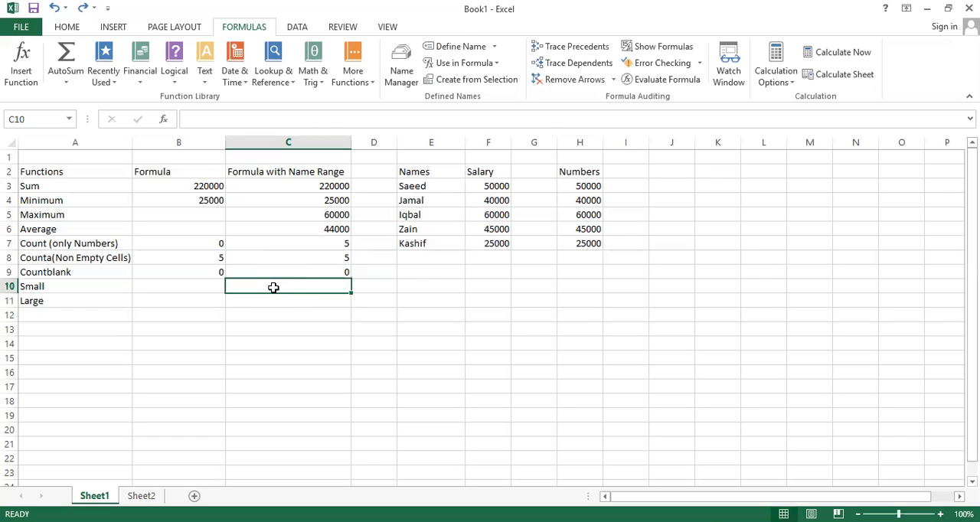
click(266, 303)
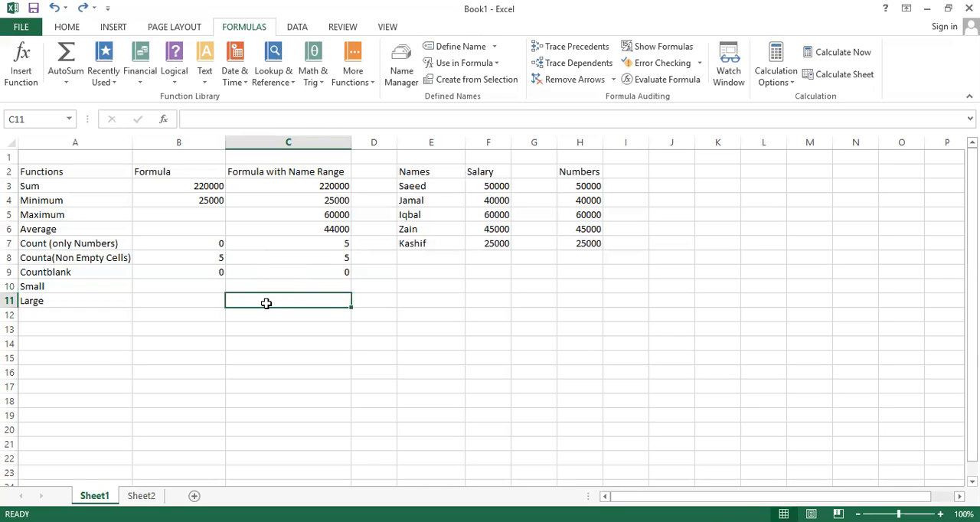
key(Up)
key(Left)
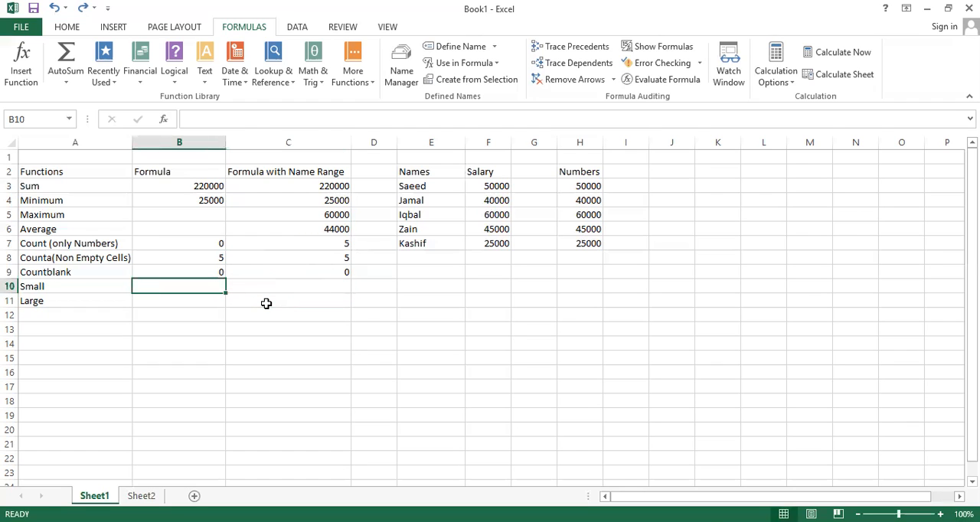
text(=)
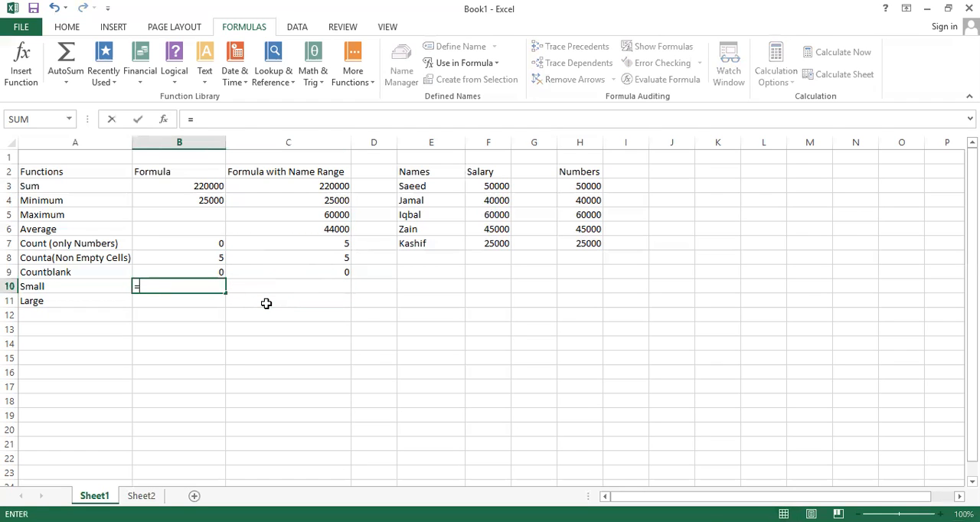
text(small)
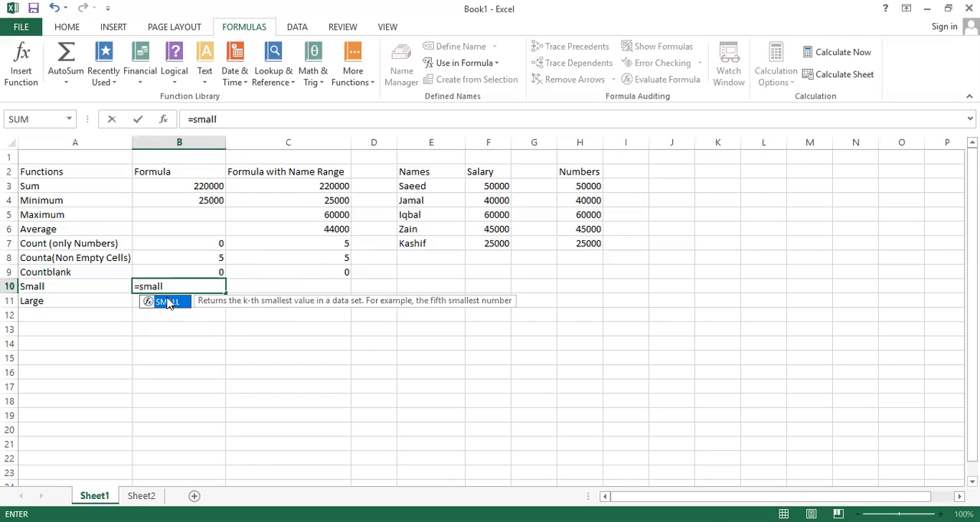
double_click(168, 304)
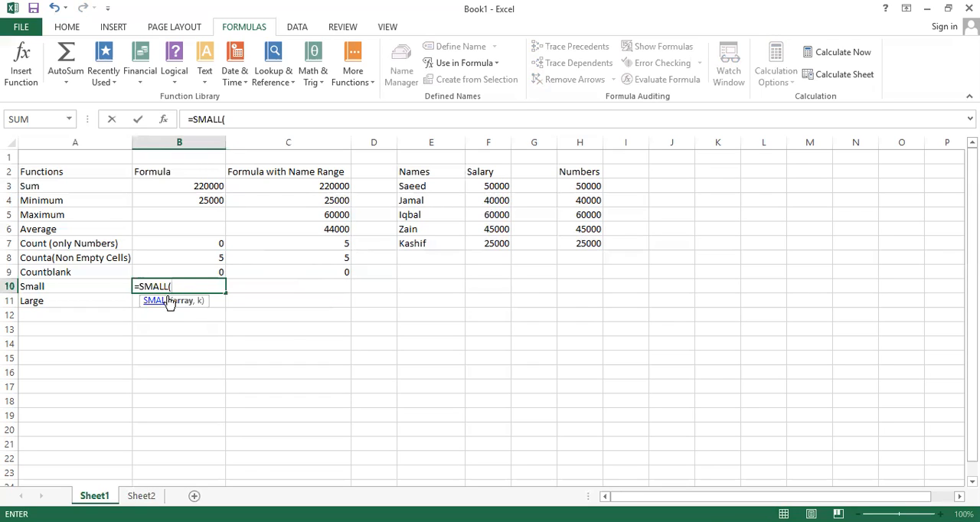
click(576, 187)
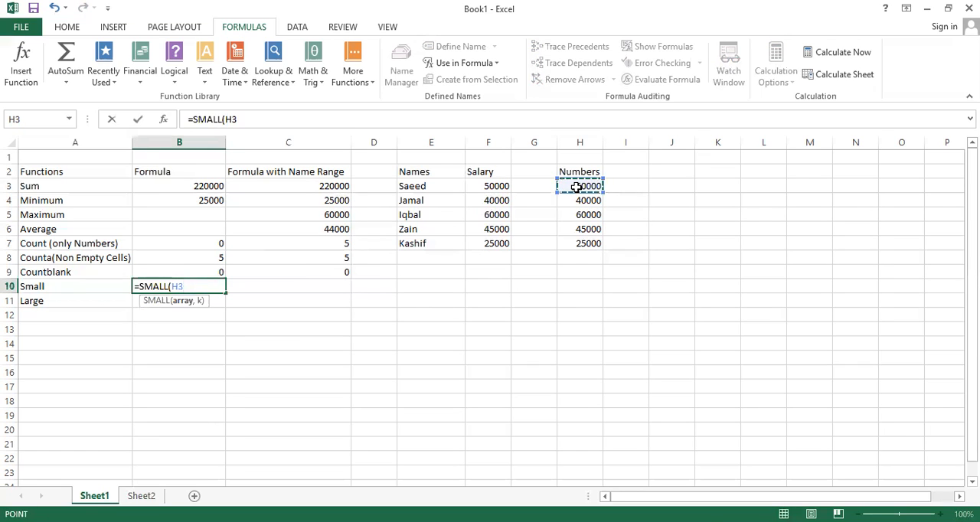
key(ctrl+shift+Down)
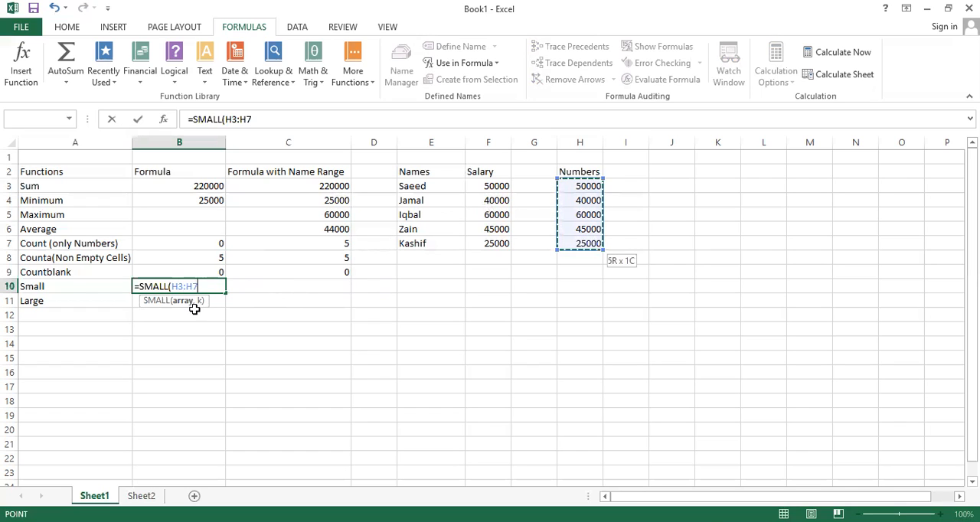
text(,)
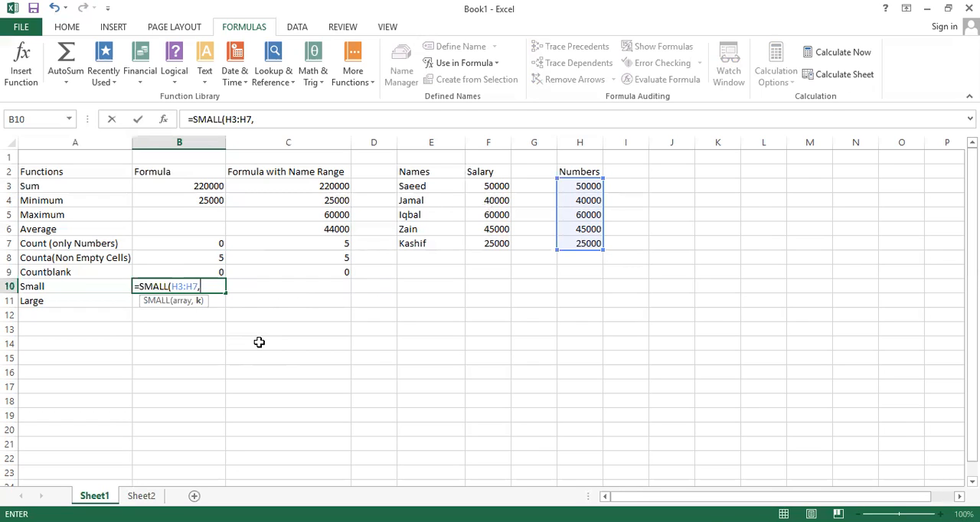
text(2))
key(Return)
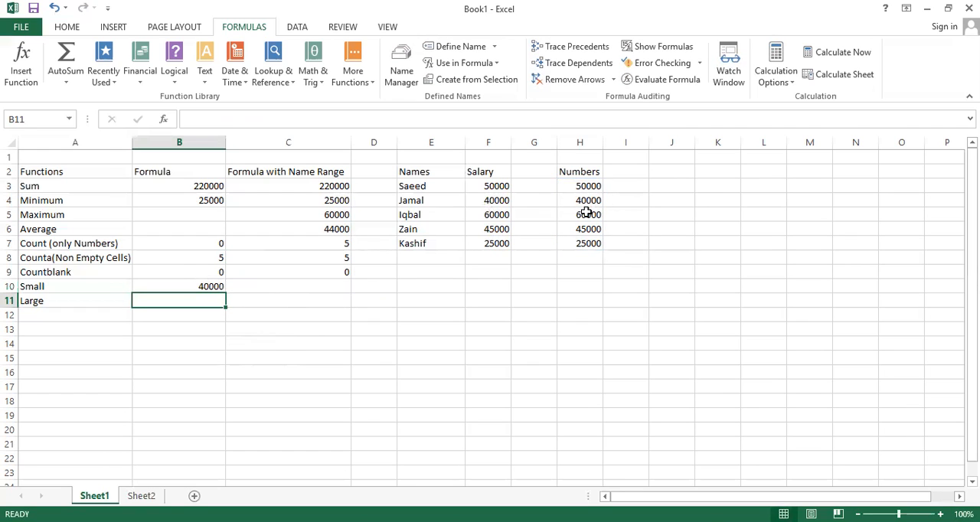
Step: Enter =SMALL(Salary,3) in C10 to return the third smallest value in the Salary named range
click(307, 288)
text(=s)
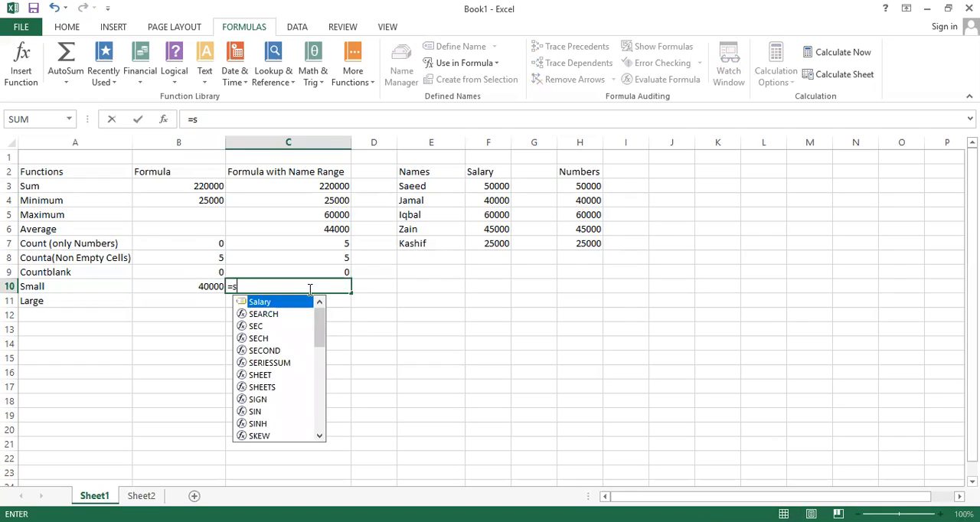
text(ma)
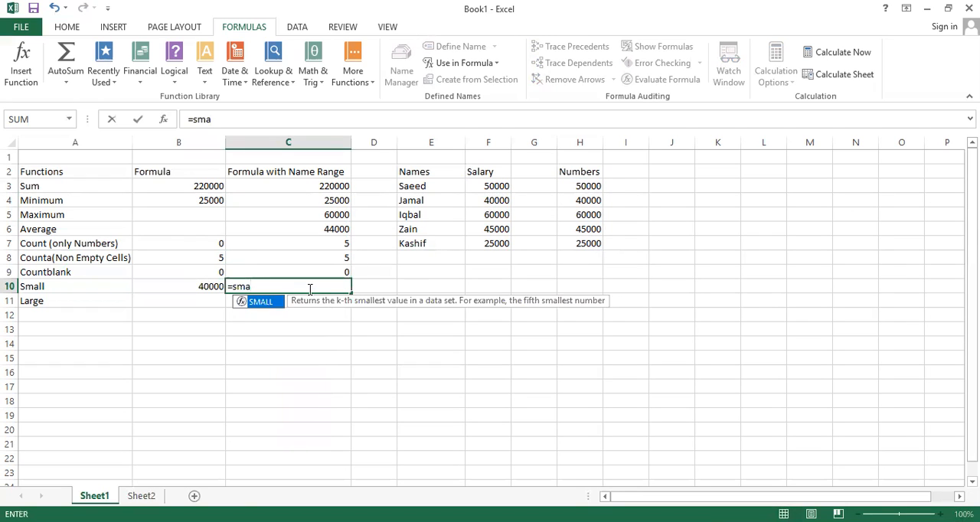
double_click(261, 304)
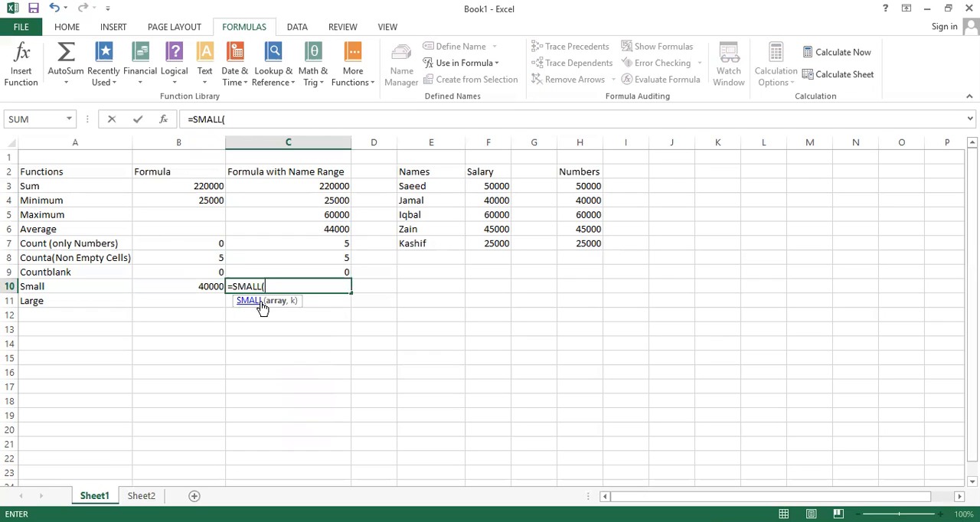
text(S)
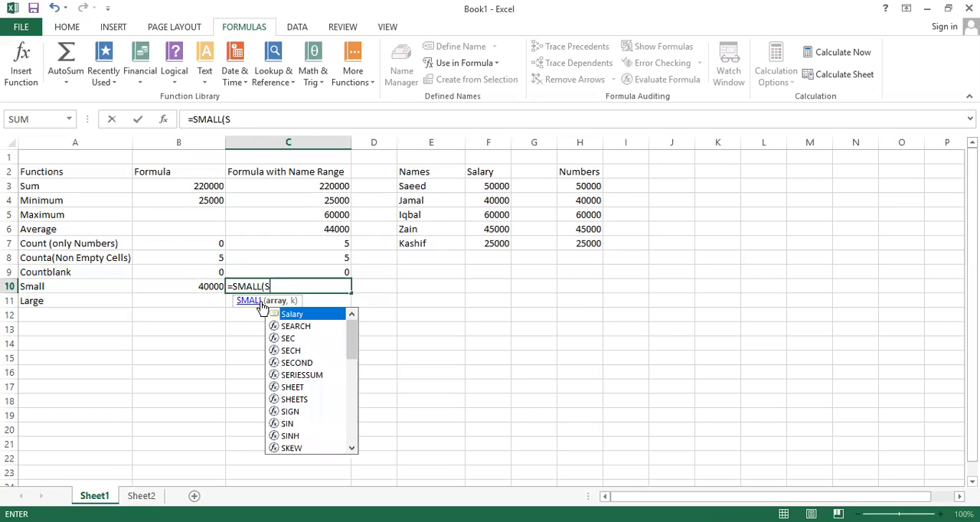
double_click(304, 314)
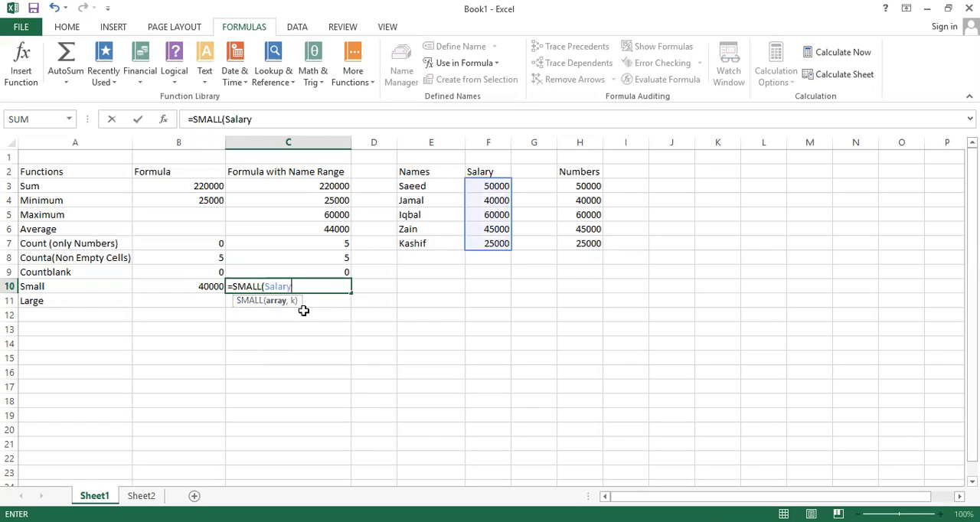
text(,3)
key(Return)
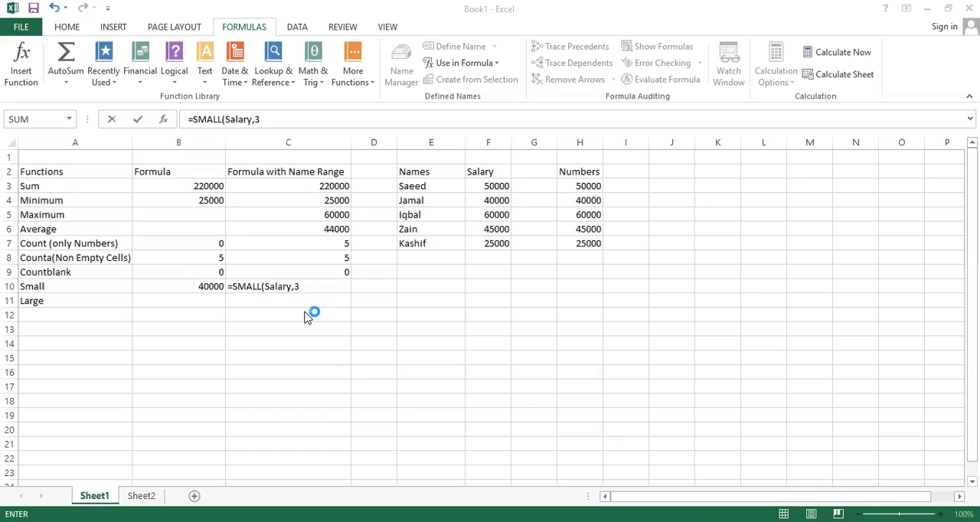
click(461, 317)
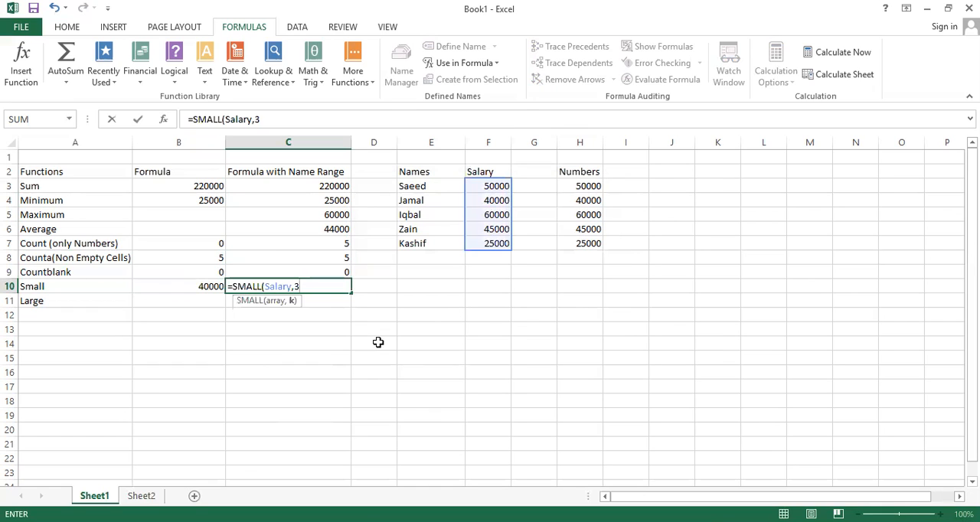
text())
key(Return)
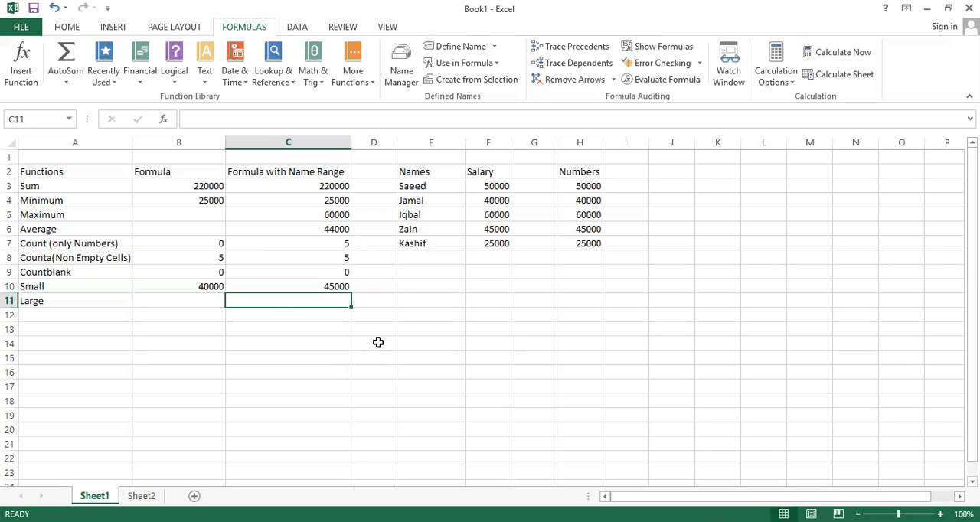
Step: Enter =LARGE(Salary,2) in C11 to return the second largest value in the Salary named range
click(186, 298)
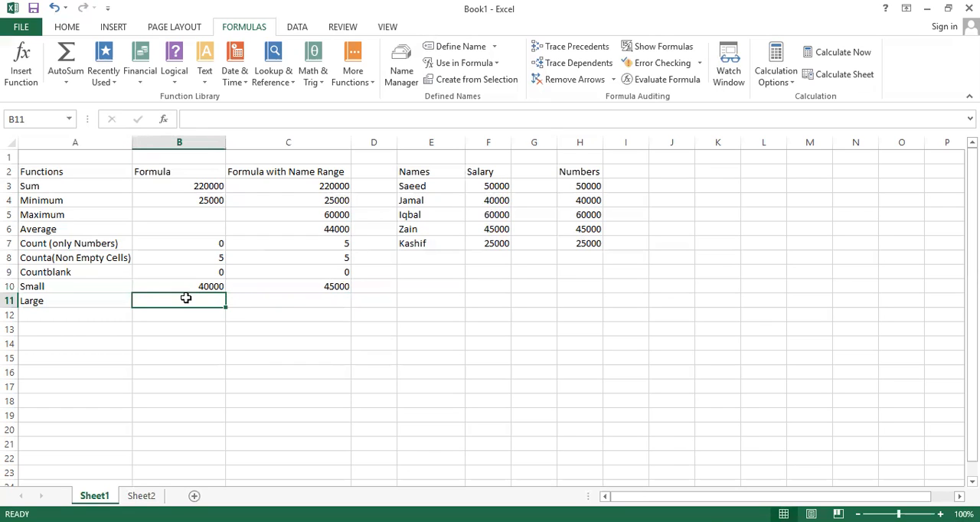
click(255, 303)
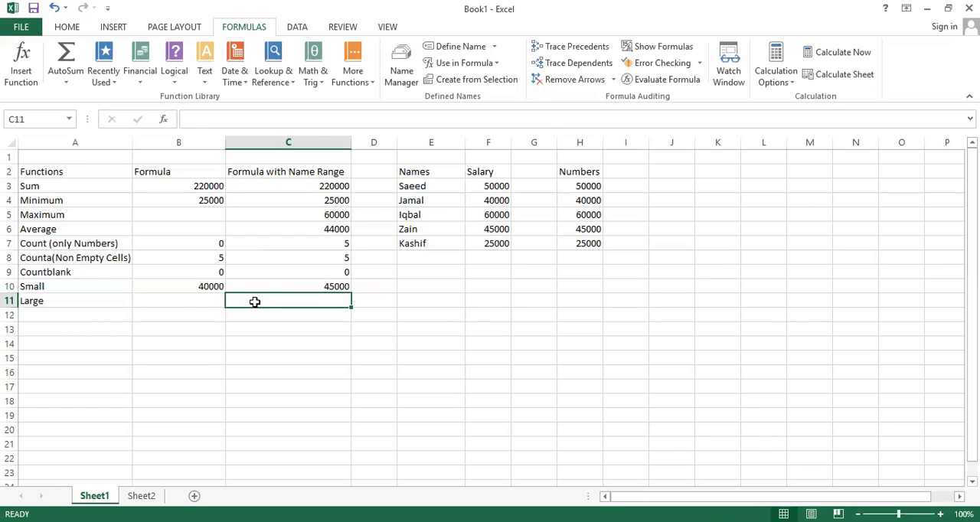
text(=)
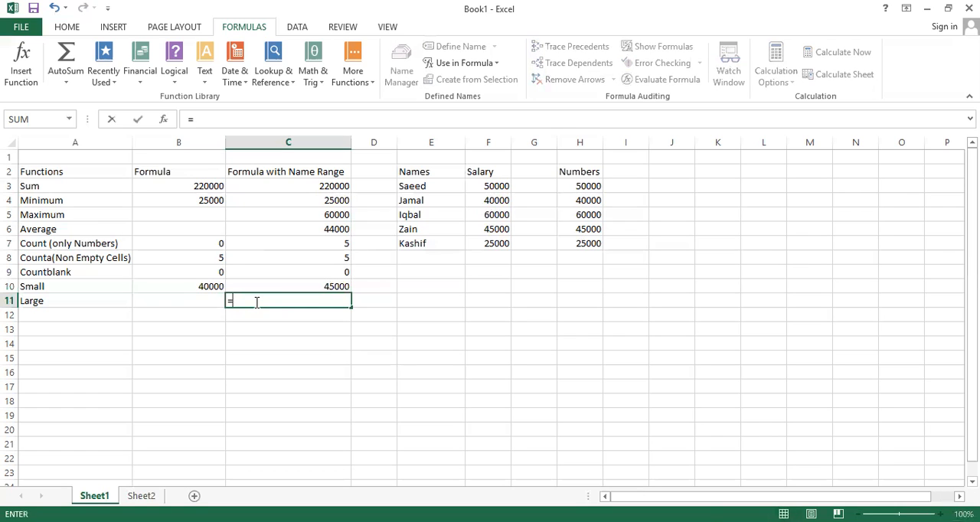
text(large)
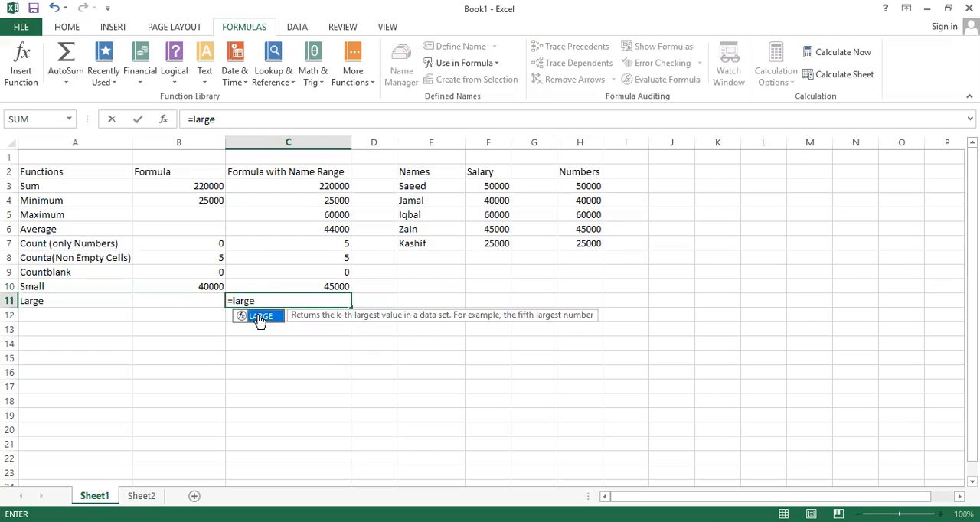
double_click(259, 317)
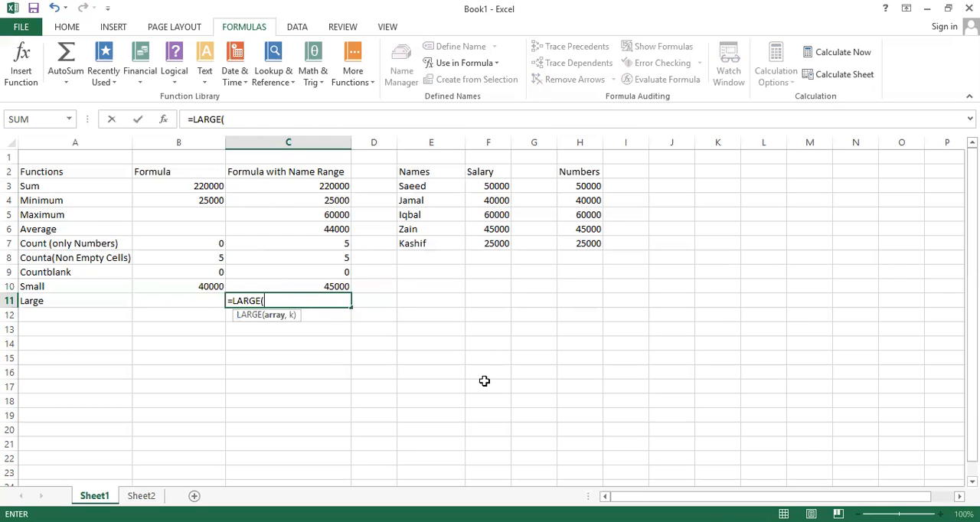
text(s)
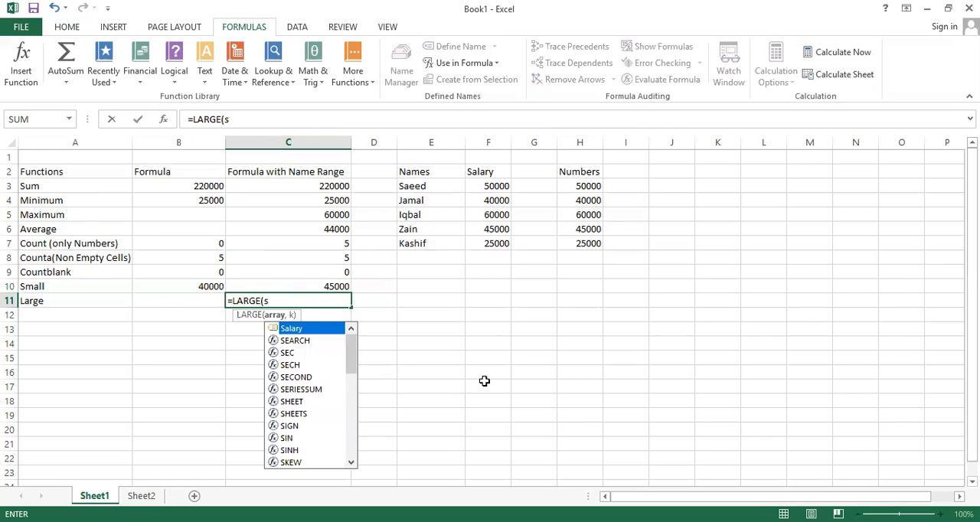
double_click(299, 328)
text(,)
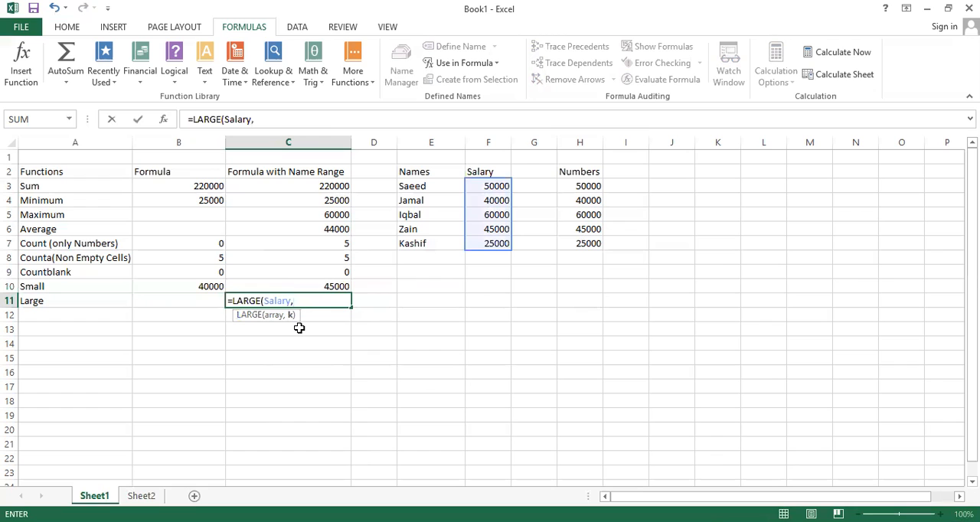
text(2))
key(Return)
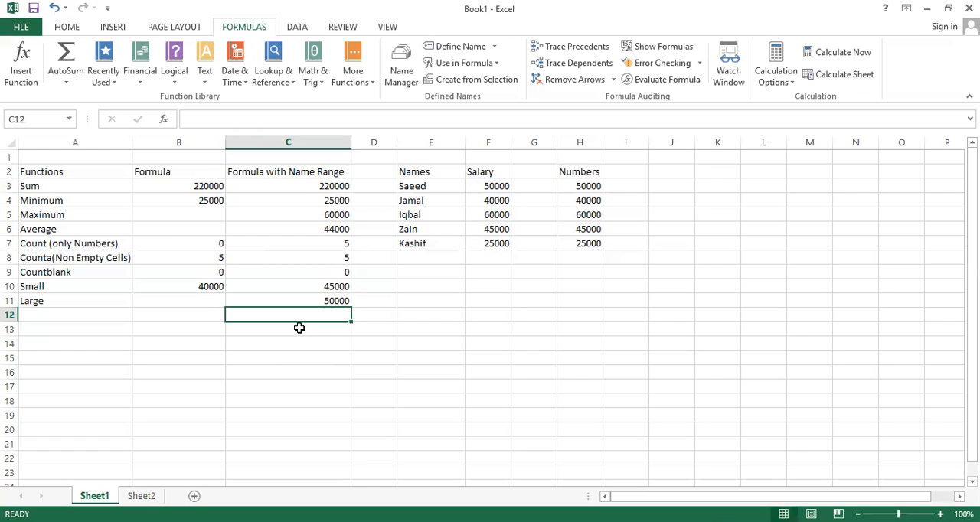
Step: Review the cells of the Formula and Formula with Name Range columns to check their entries
key(Left)
key(Up)
key(Up)
key(Up)
key(Up)
key(Up)
key(Up)
key(Up)
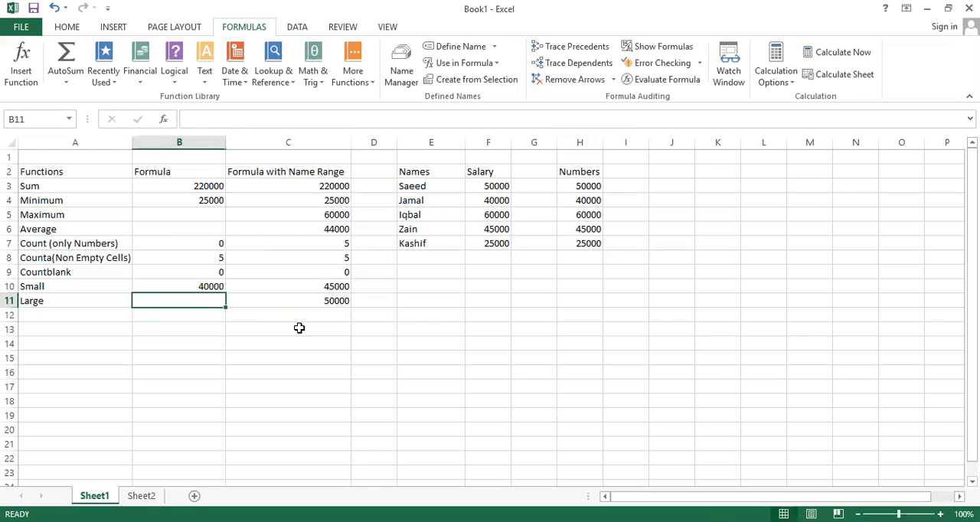
key(Up)
key(Up)
key(Down)
key(Down)
key(Down)
key(Down)
key(Down)
key(Down)
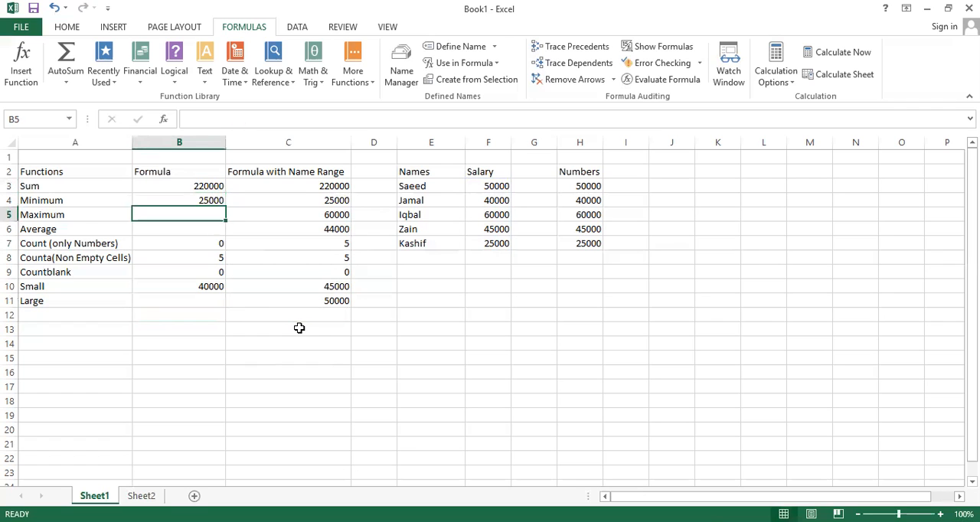
key(Right)
key(Up)
key(Up)
key(Up)
key(Up)
key(Up)
key(Up)
key(Up)
key(Up)
key(Down)
key(Down)
key(Down)
key(Down)
key(Down)
key(Down)
key(Down)
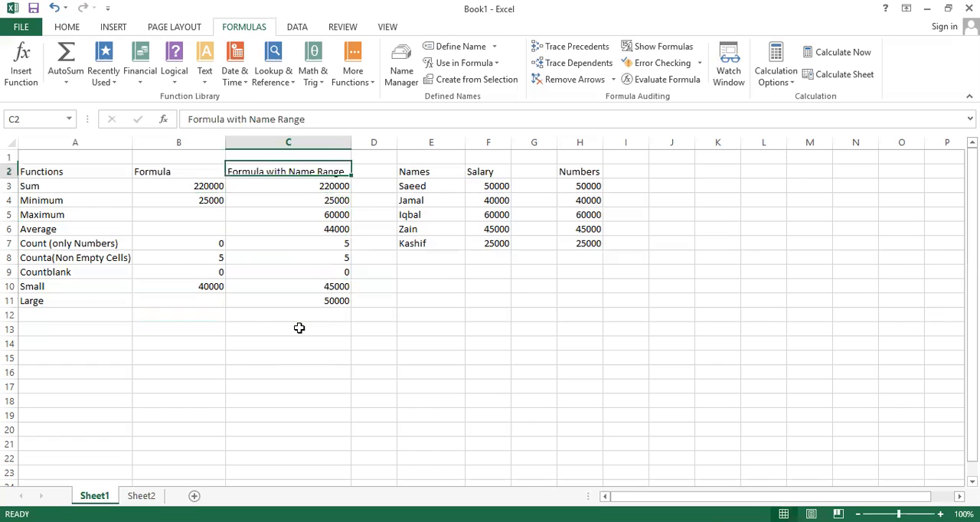
key(Down)
key(Down)
key(Down)
key(Down)
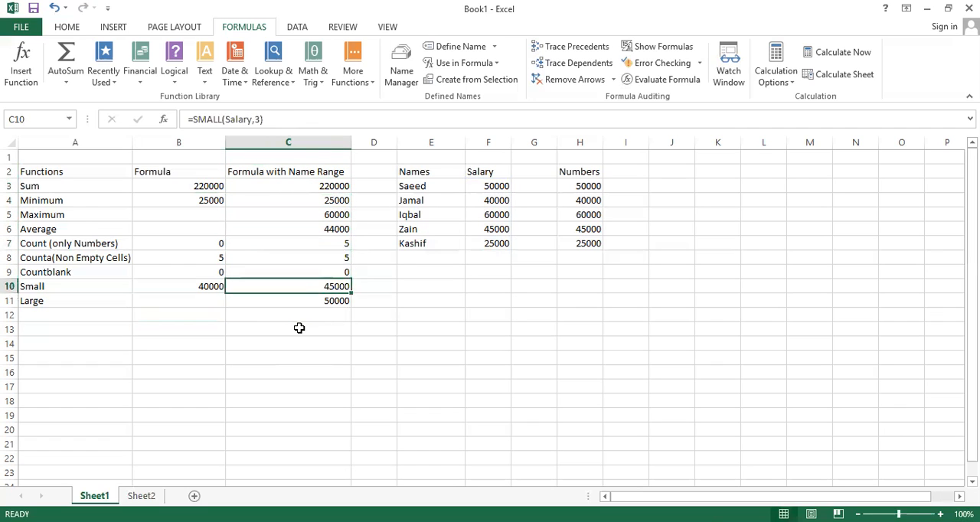
Step: Enter =LARGE(H3:H7,2) in B11 to return the second largest value in the Numbers column
key(Up)
key(Left)
text(=)
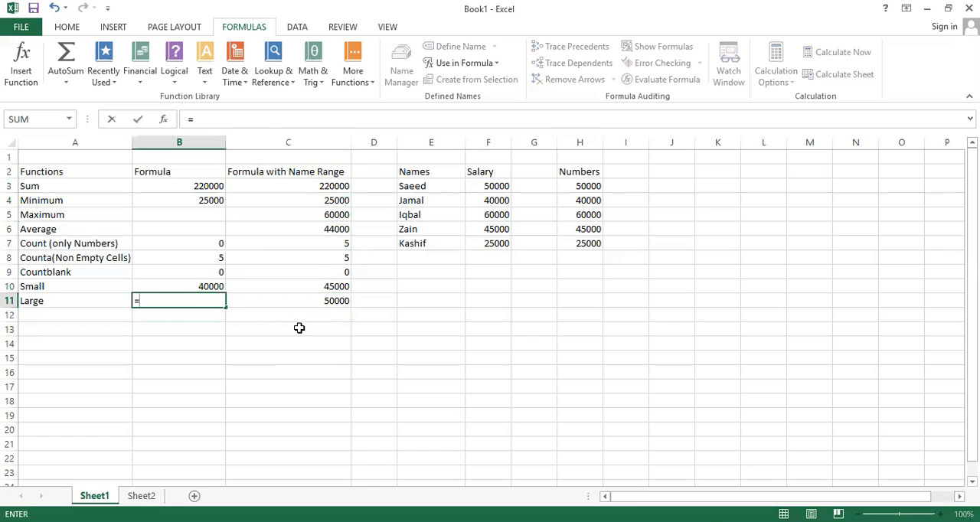
text(large)
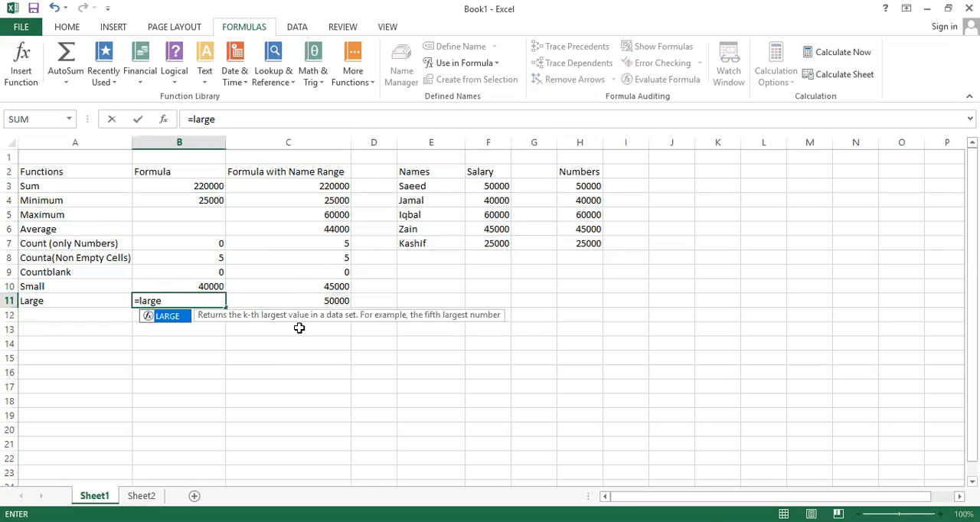
double_click(171, 318)
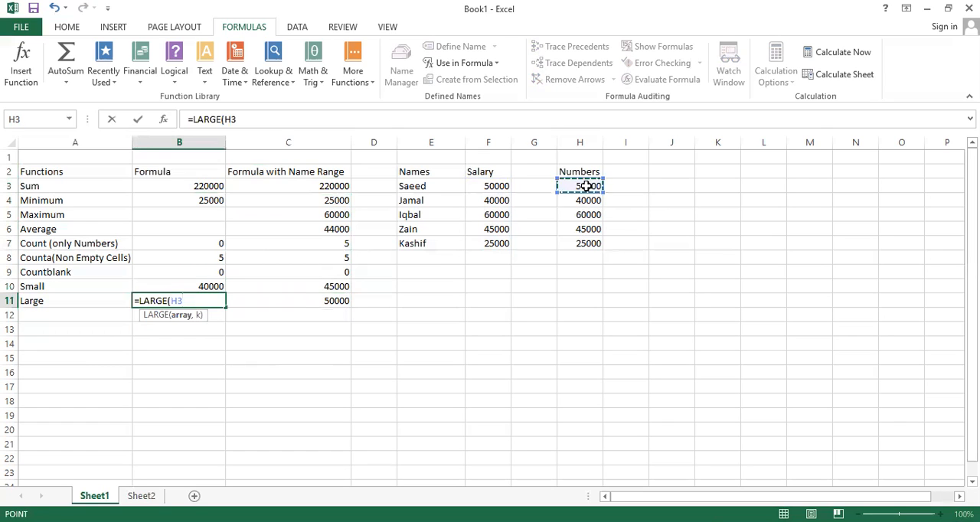
key(ctrl+shift+Down)
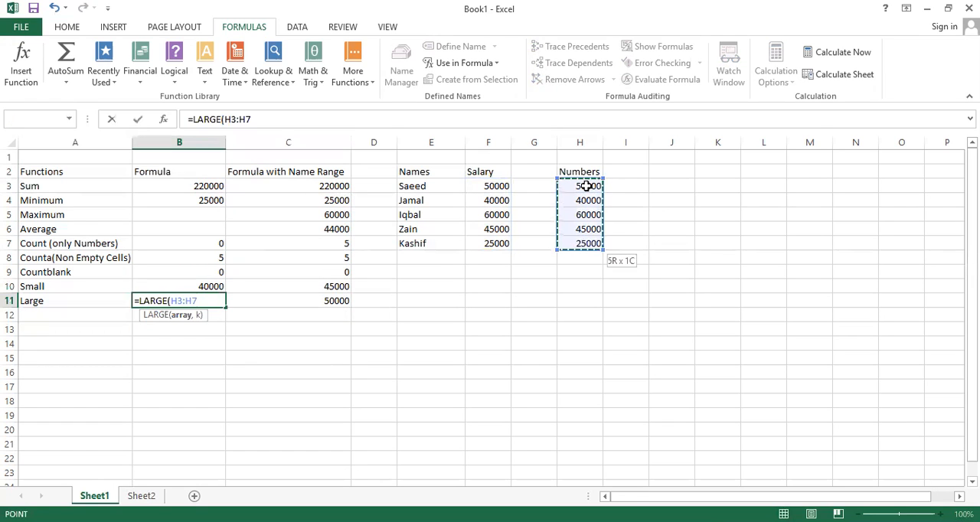
text(,)
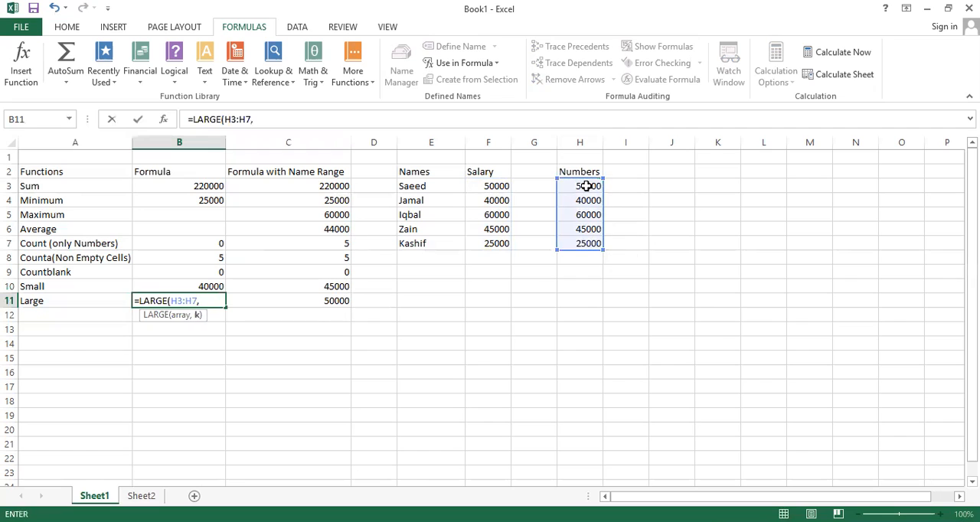
text(2))
key(Return)
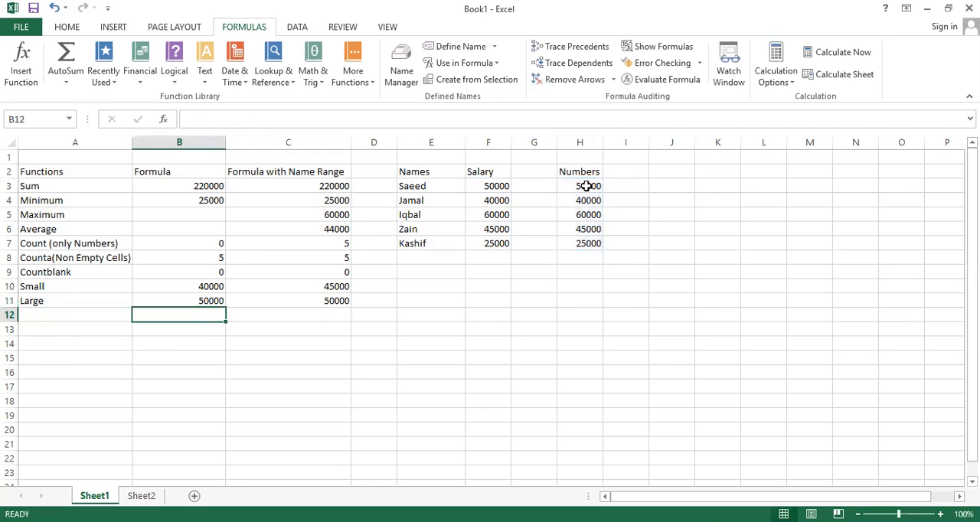